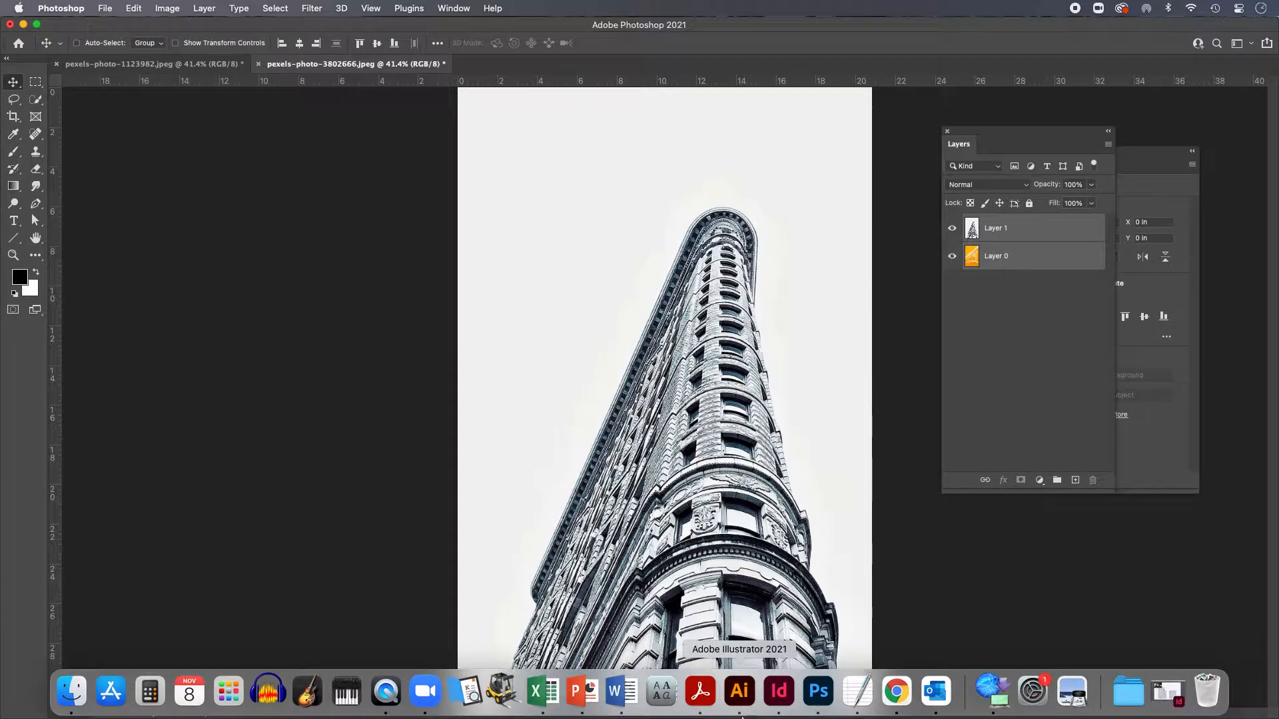
Step: Switch to InDesign and view page 2 of the magazine cover document, returning to page 1
left_click(784, 699)
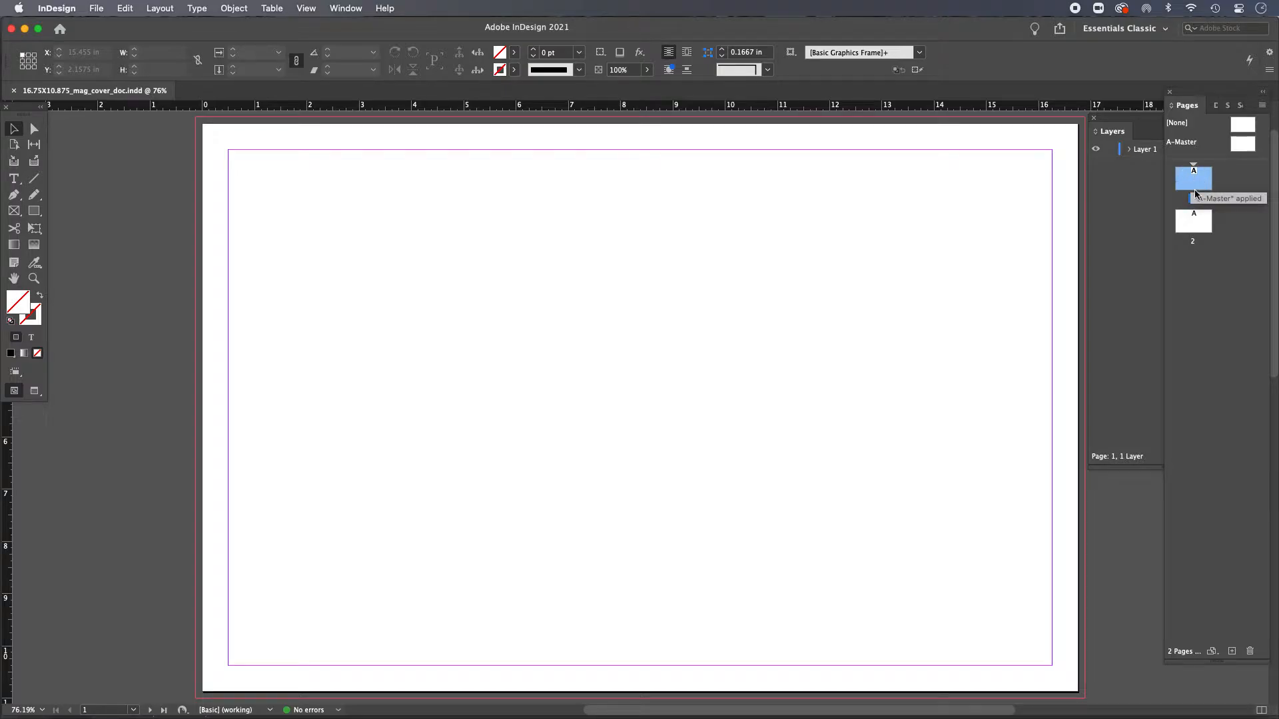
double_click(1196, 221)
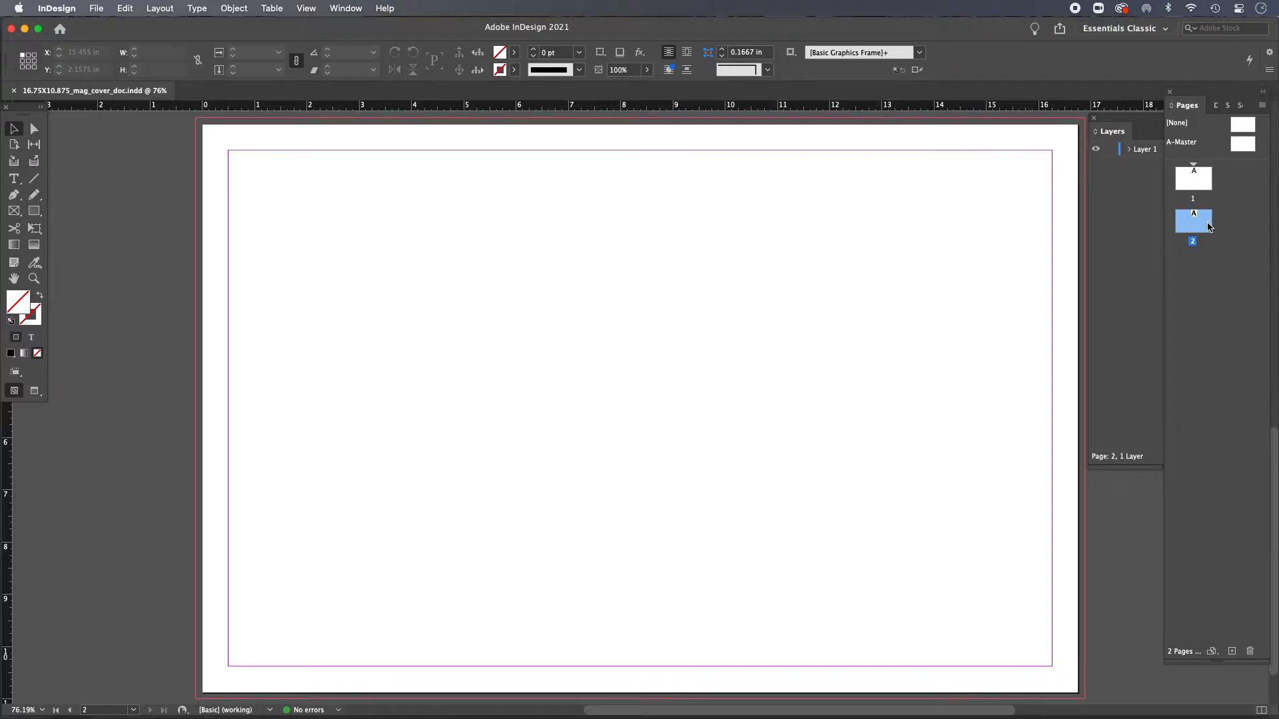
double_click(1197, 182)
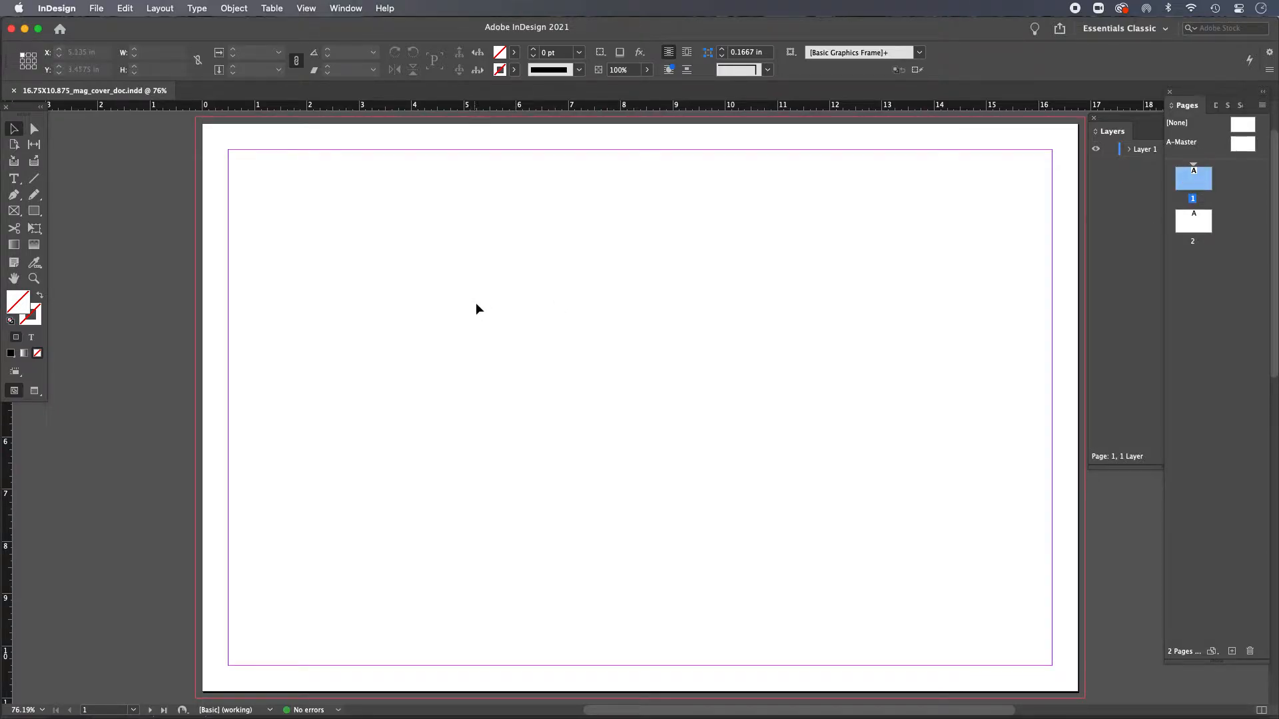
Step: Add a vertical guide at about X 8.625 in, and draw a bleed-to-bleed rectangle 17 in wide and about 3.38 in high on page 1
mouse_move(2, 433)
left_mouse_down()
mouse_move(20, 434)
mouse_move(2, 431)
left_mouse_up()
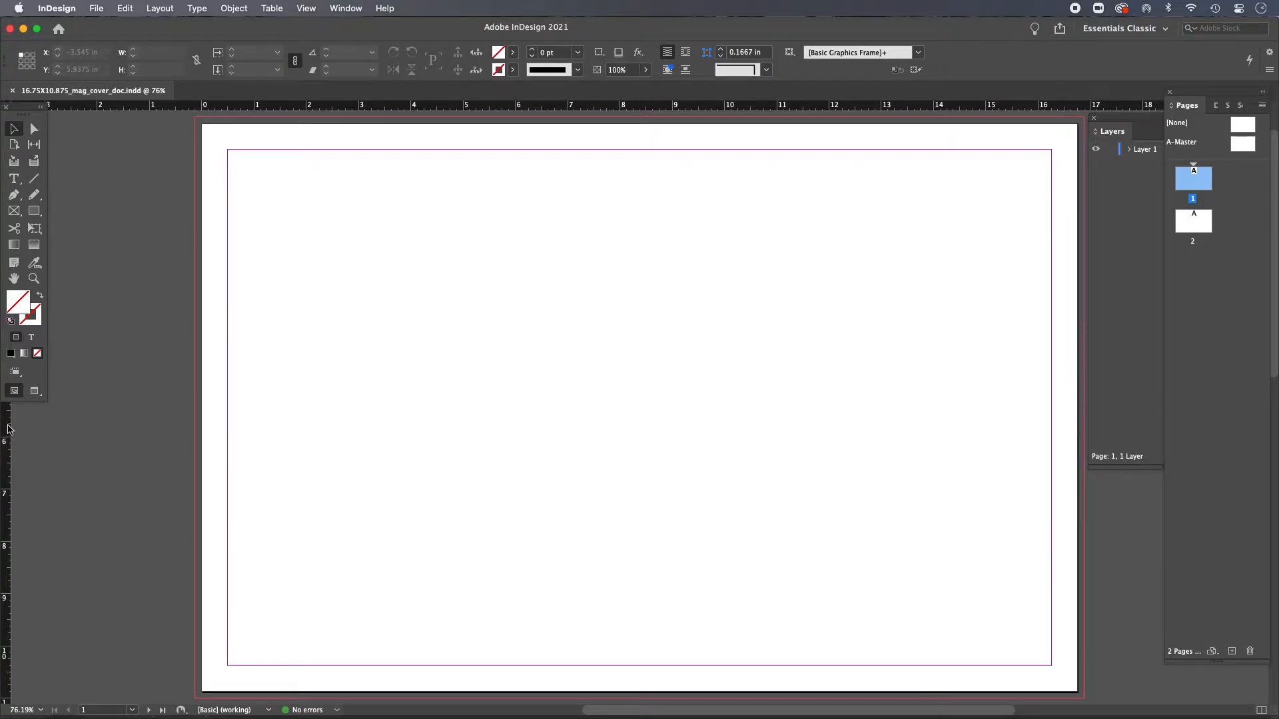
left_click_drag(8, 427, 653, 417)
left_click(35, 212)
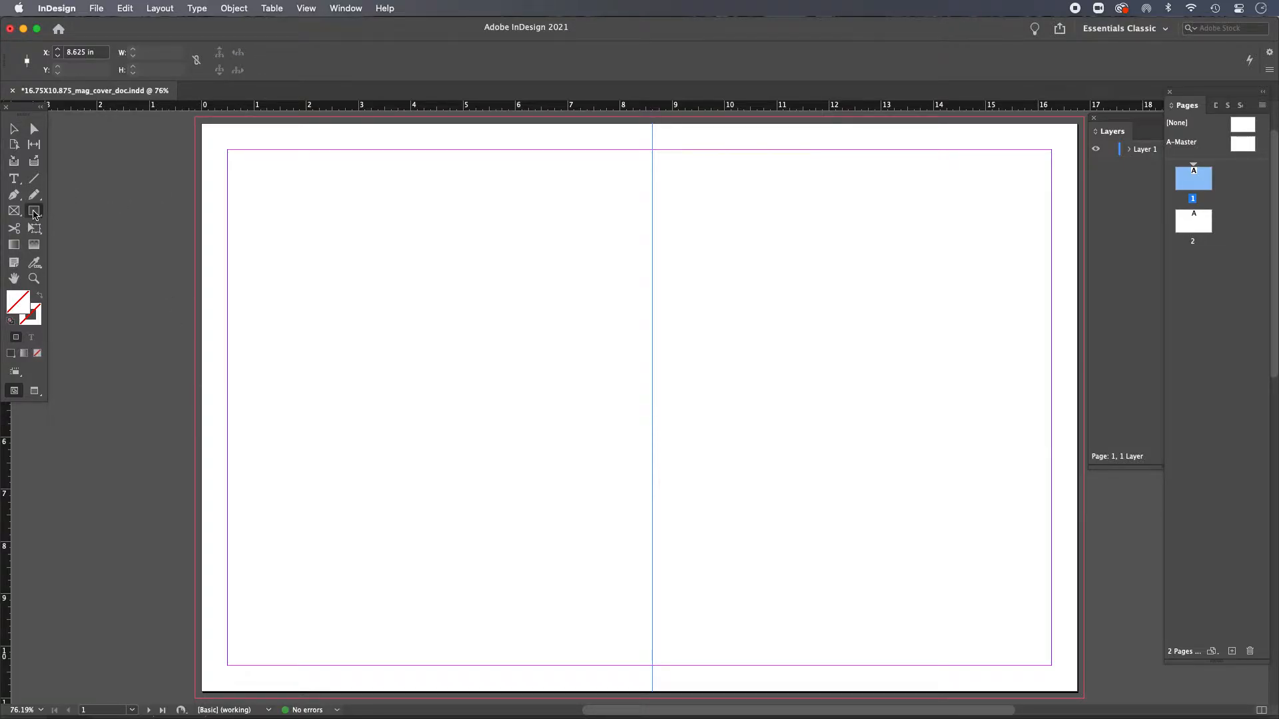
left_click_drag(195, 187, 1084, 362)
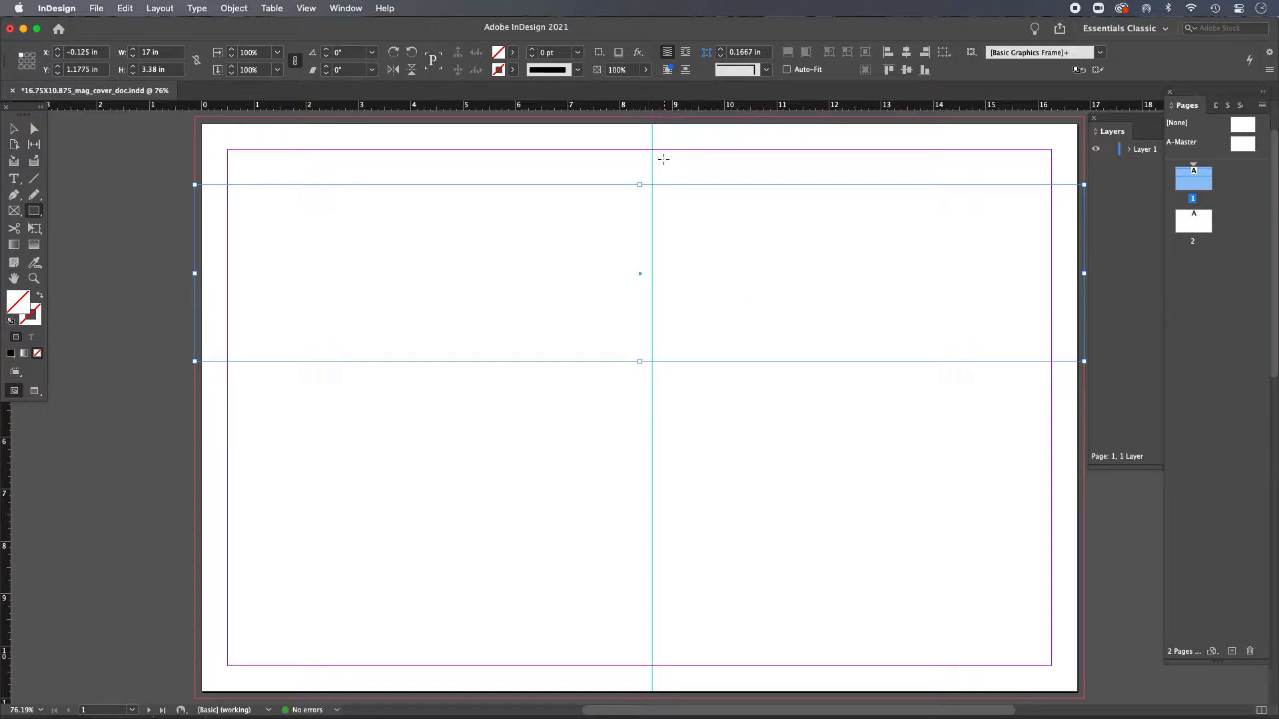
Step: Align the vertical guide with the rectangle's centre point to mark the middle of the cover, and delete the rectangle
left_click(14, 128)
left_click_drag(651, 164, 639, 163)
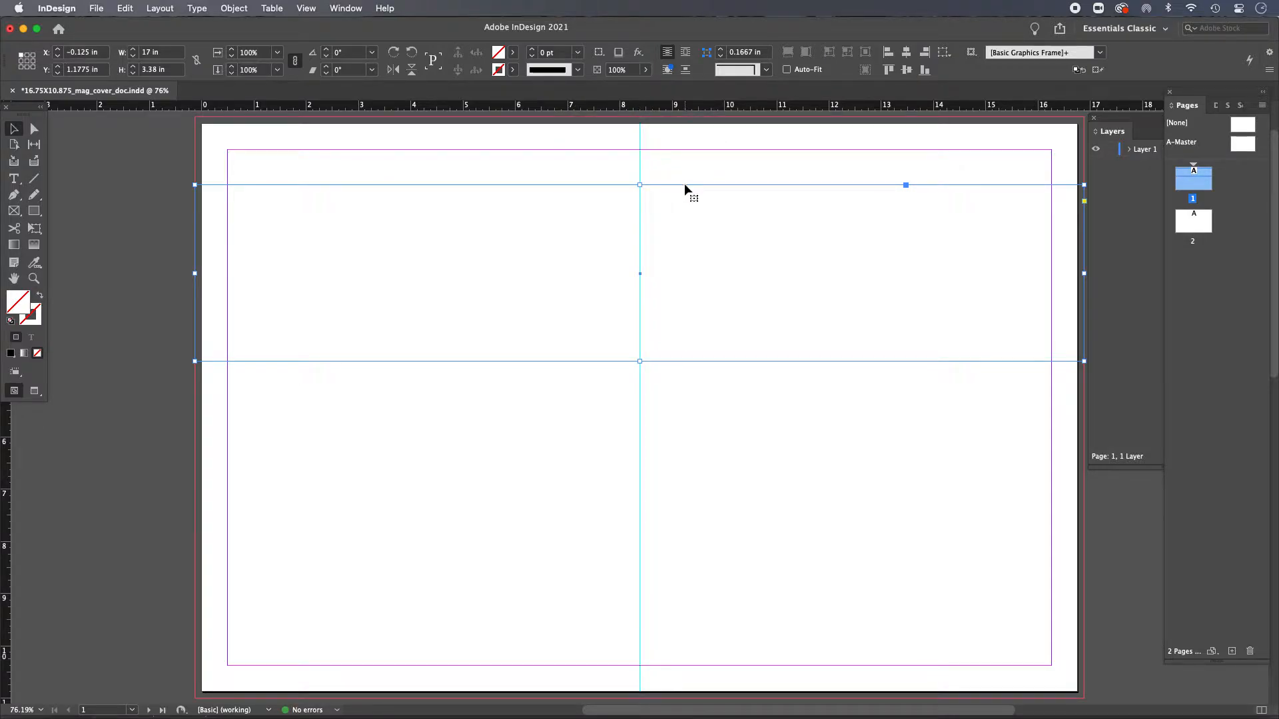
left_click(639, 236)
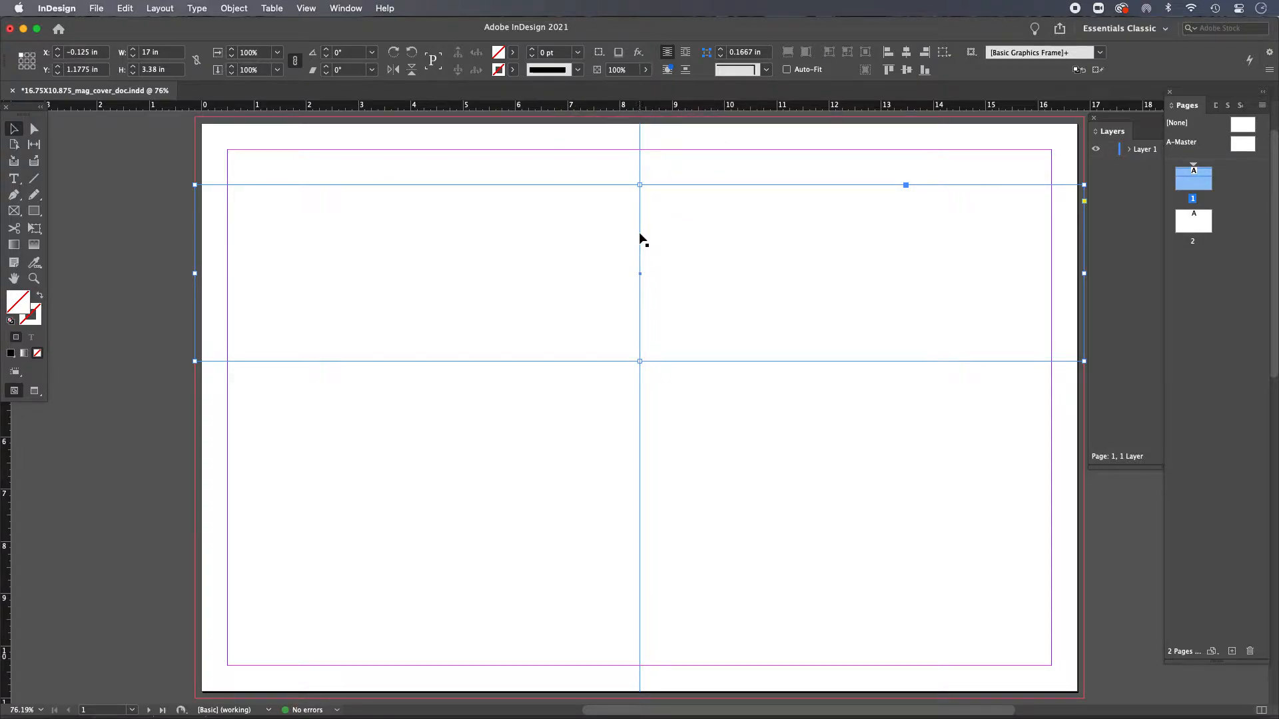
left_click_drag(639, 433, 70, 433)
key("Delete")
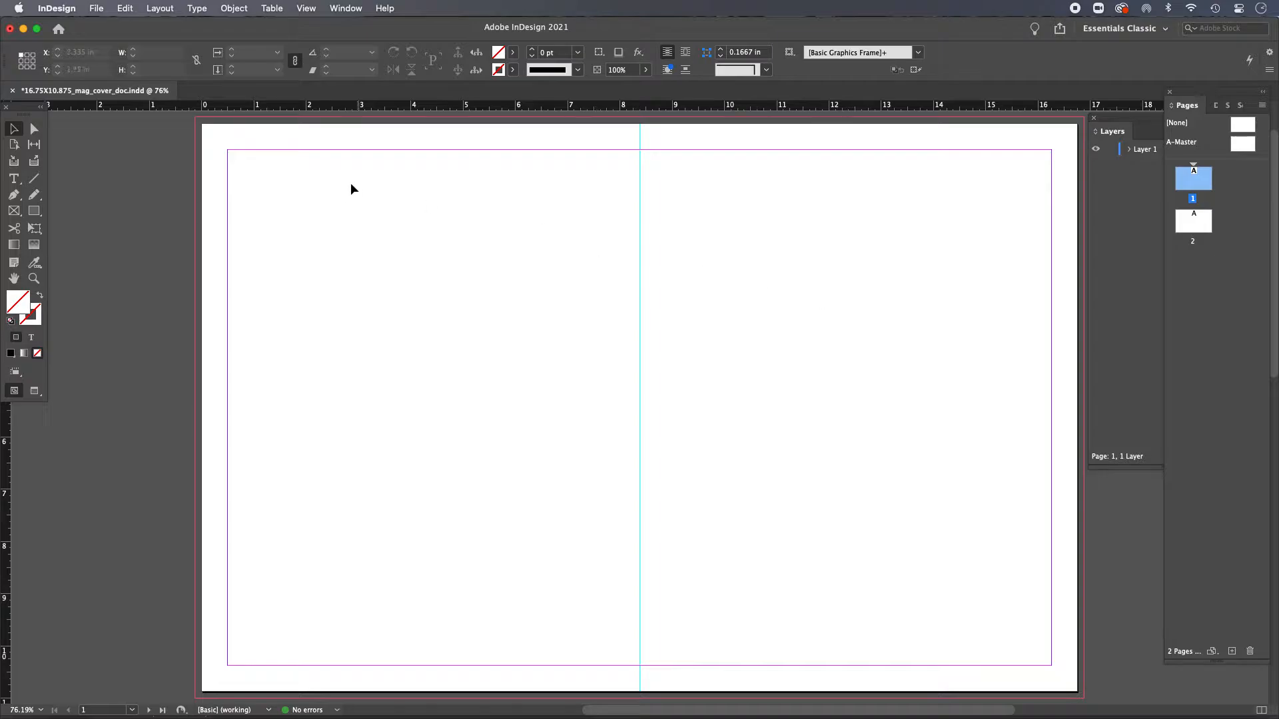
Step: Draw an 8.5 by 11.125 in rectangle over the right half of the cover, from the centre guide out to the bleed edges
left_click(34, 210)
left_click_drag(639, 118, 675, 152)
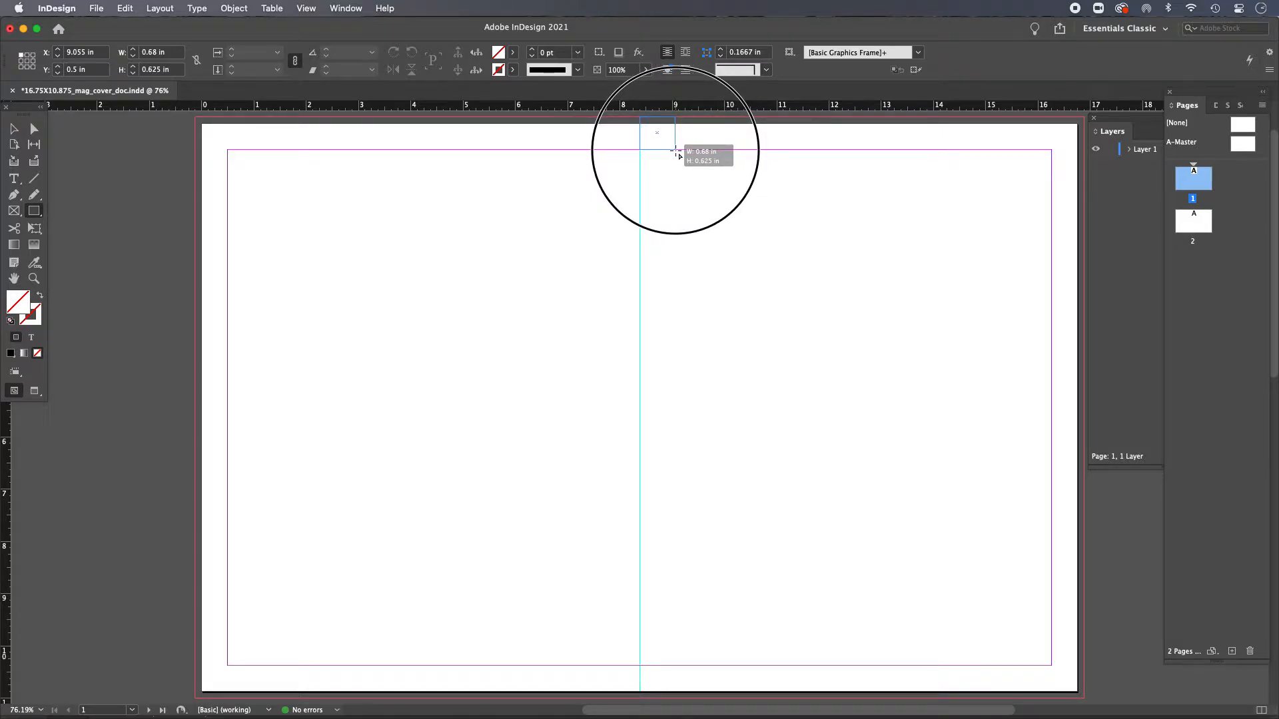
mouse_move(676, 152)
left_mouse_down()
mouse_move(708, 250)
mouse_move(888, 534)
mouse_move(1001, 646)
mouse_move(1083, 702)
left_mouse_up()
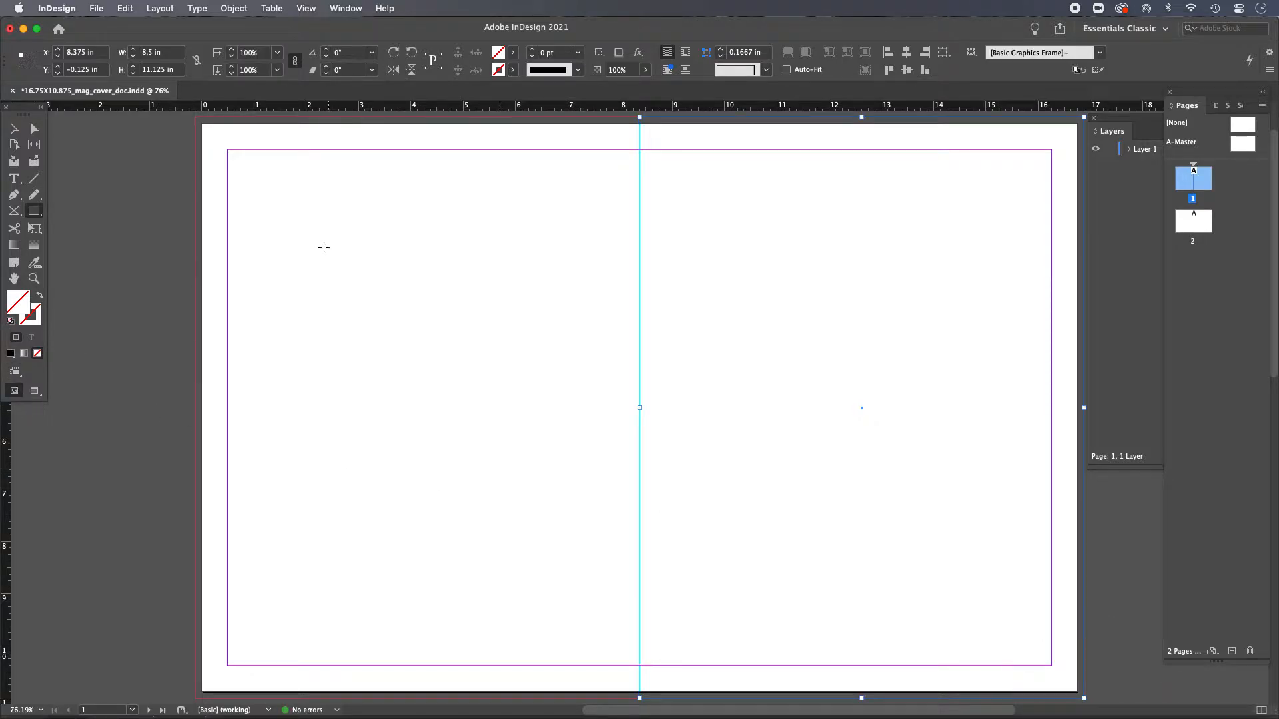
Step: Fill the front cover rectangle with a solid medium blue
left_click(20, 307)
double_click(19, 307)
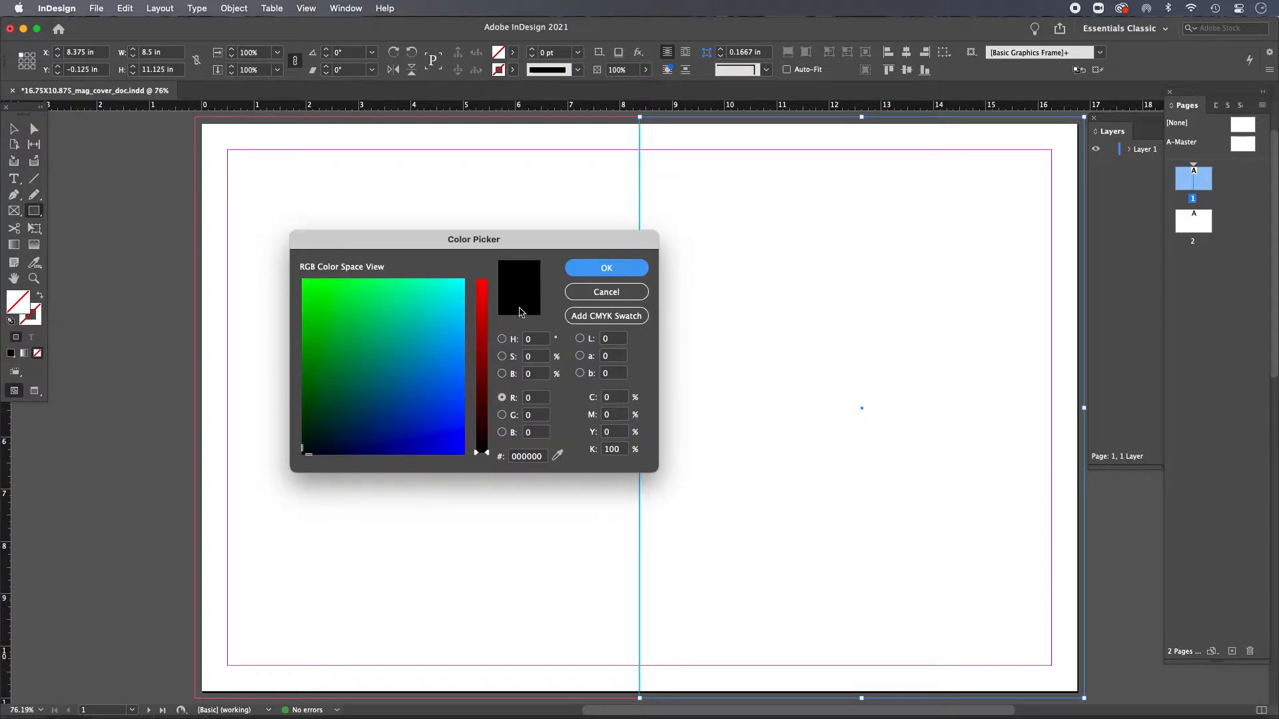
left_click(442, 385)
left_click(606, 268)
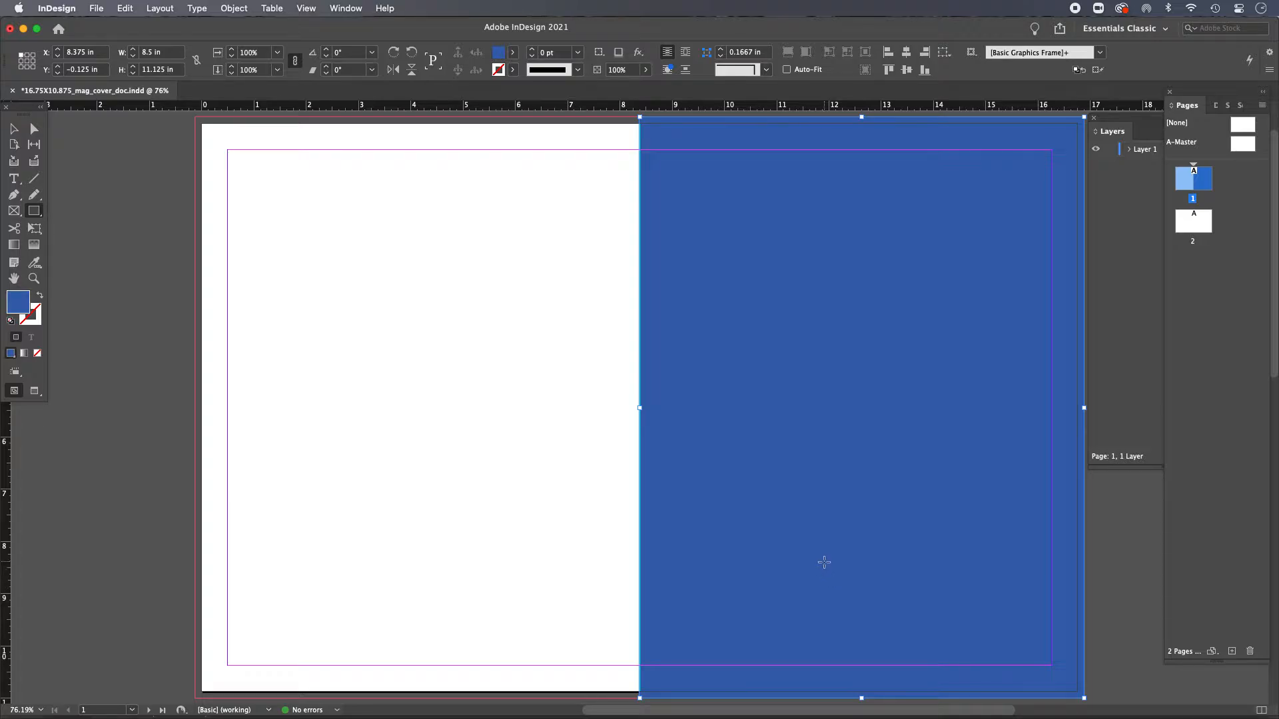
Step: Switch to Photoshop and start the Crop tool on the building photo with the W x H x Resolution preset
mouse_move(823, 716)
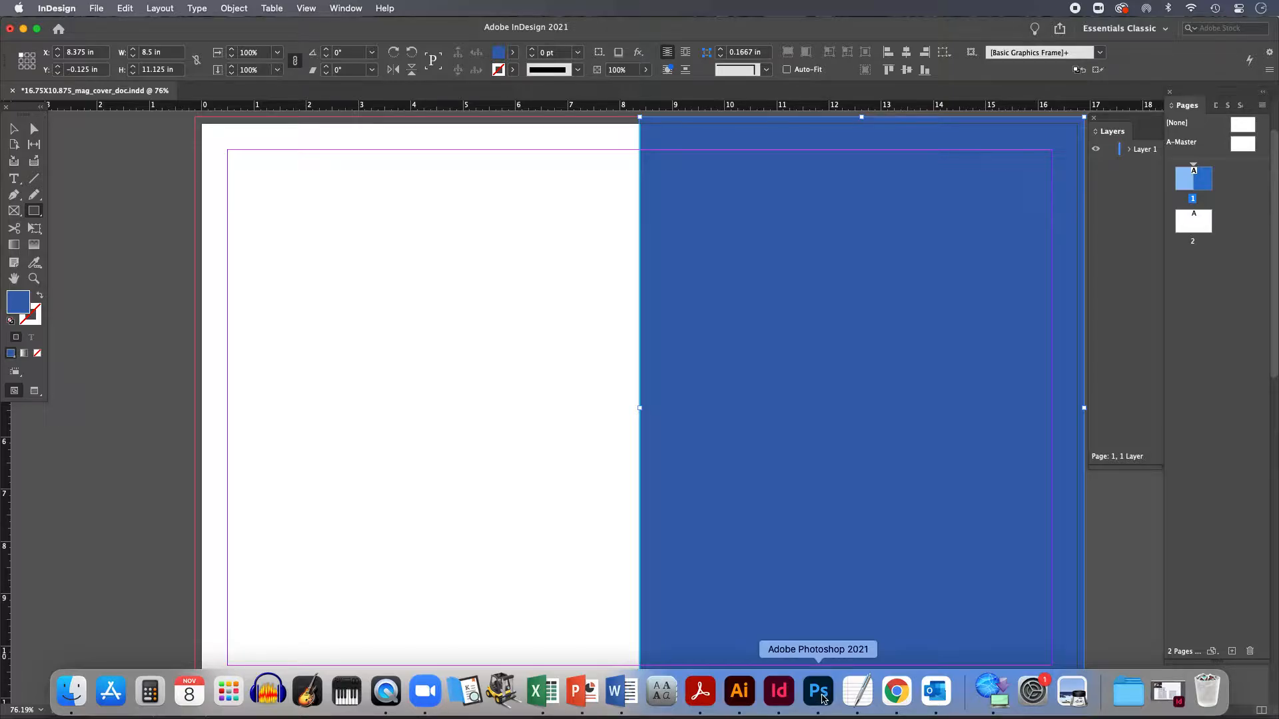
left_click(824, 696)
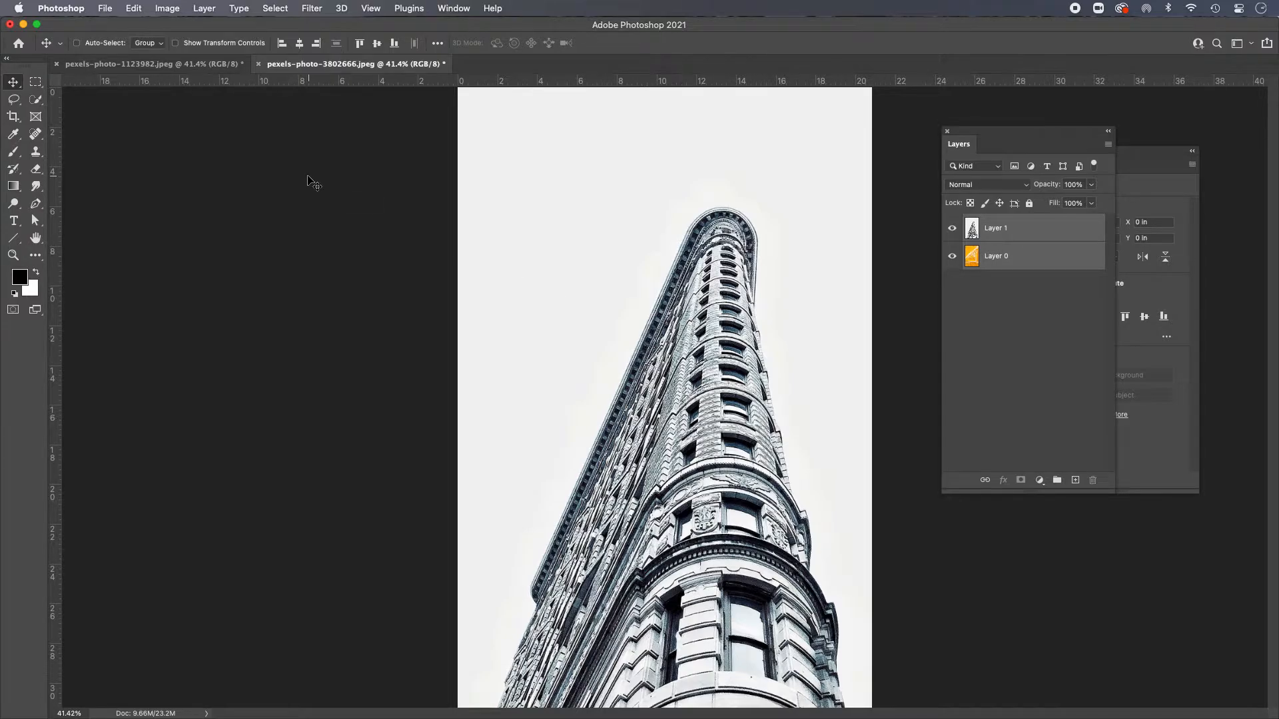
left_click(14, 117)
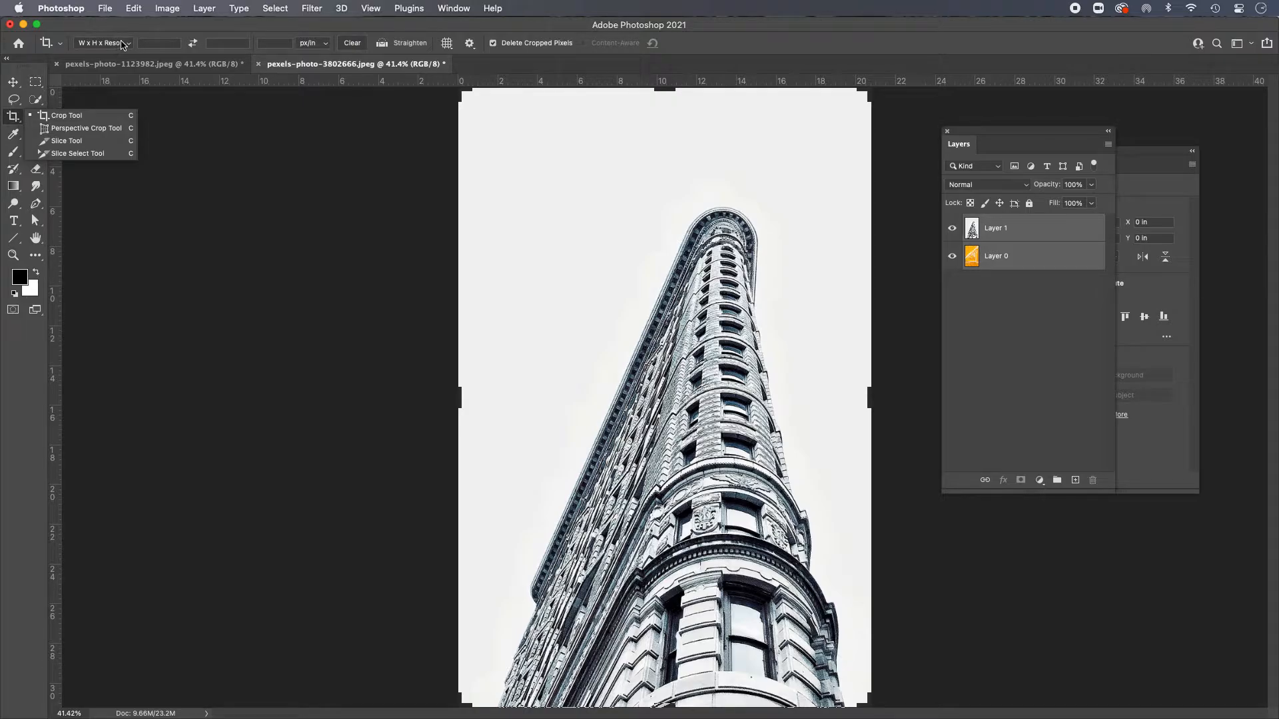
left_click(9, 116)
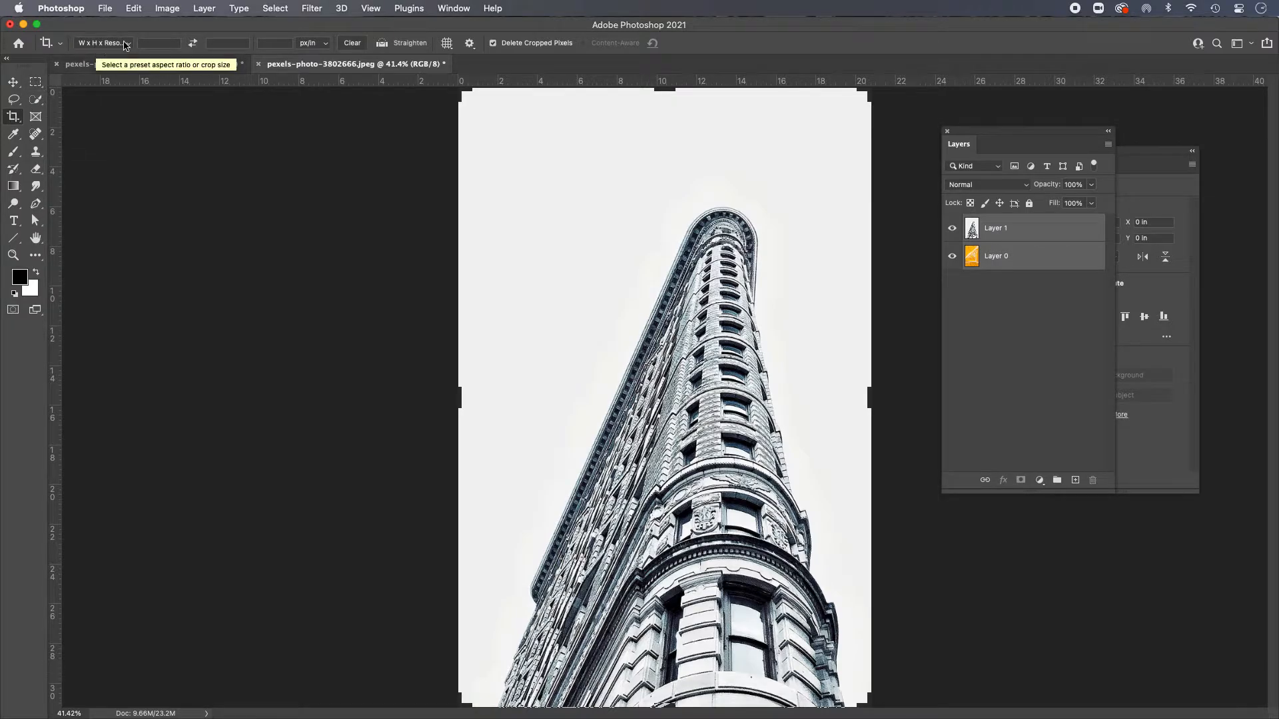
left_click(123, 44)
left_click(111, 32)
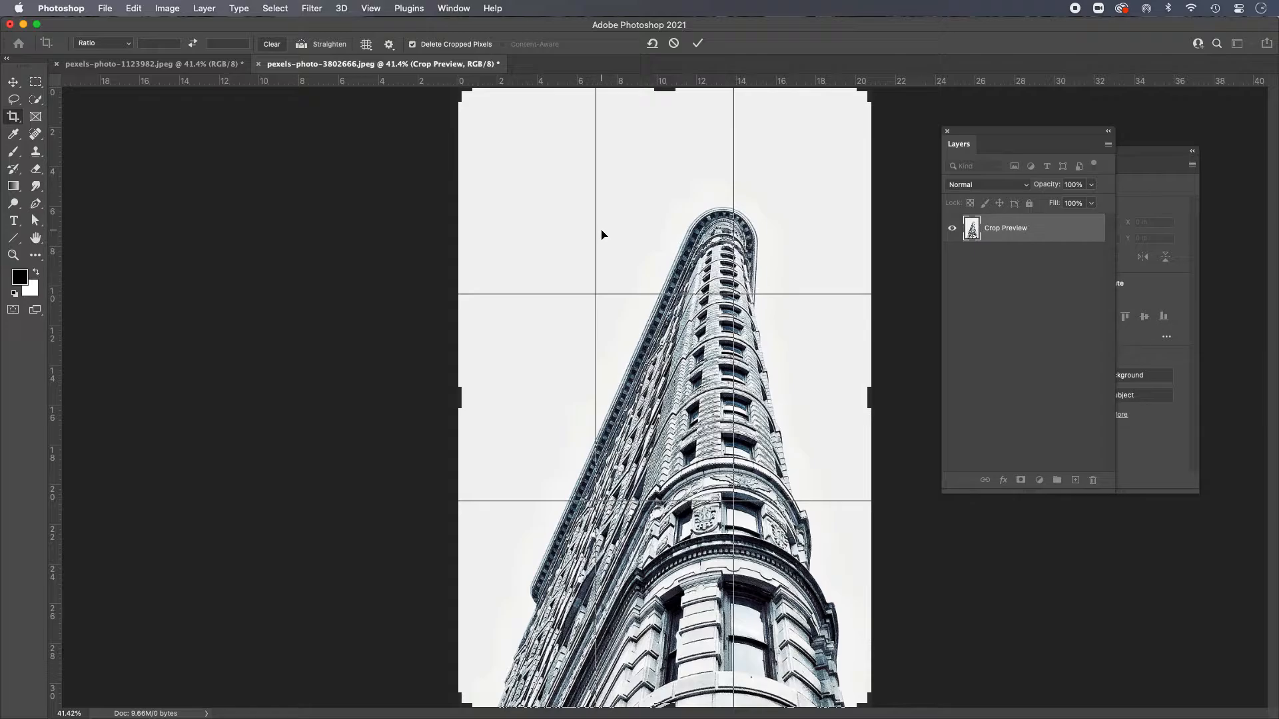
left_click(116, 44)
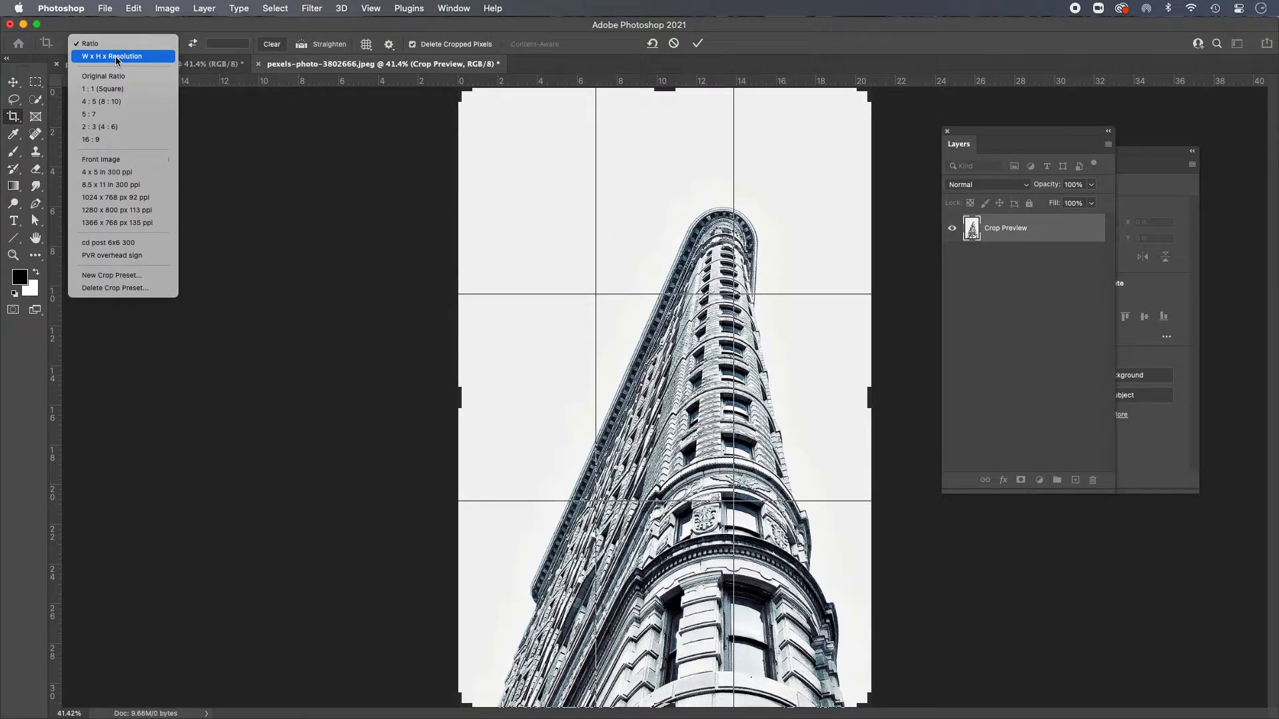
left_click(117, 56)
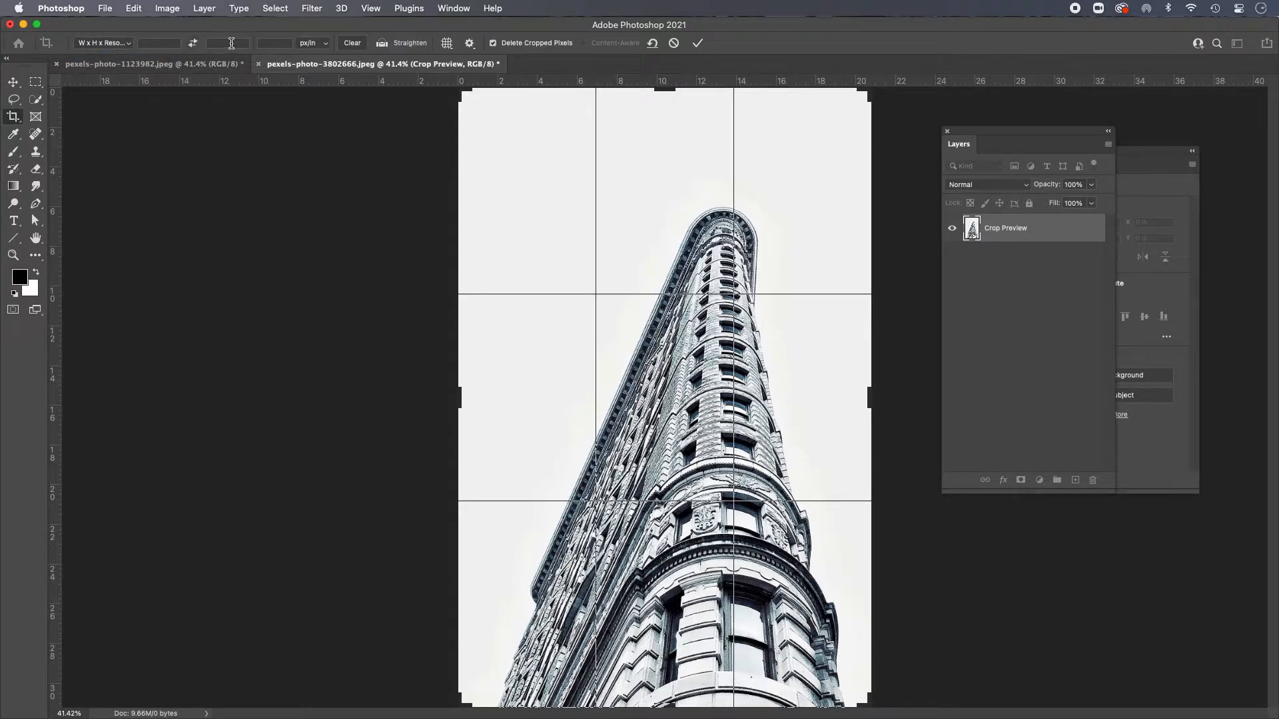
left_click(105, 44)
left_click(105, 44)
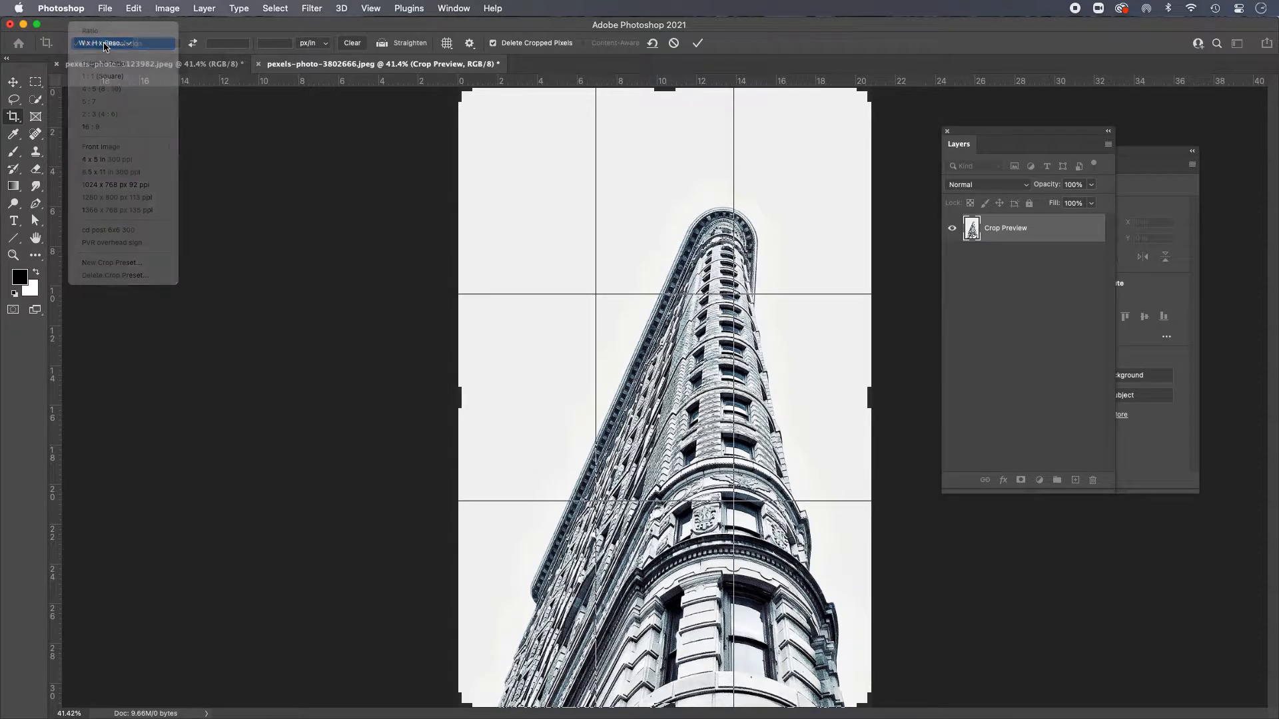
Step: Set the crop resolution to 300 px/in
left_click(232, 43)
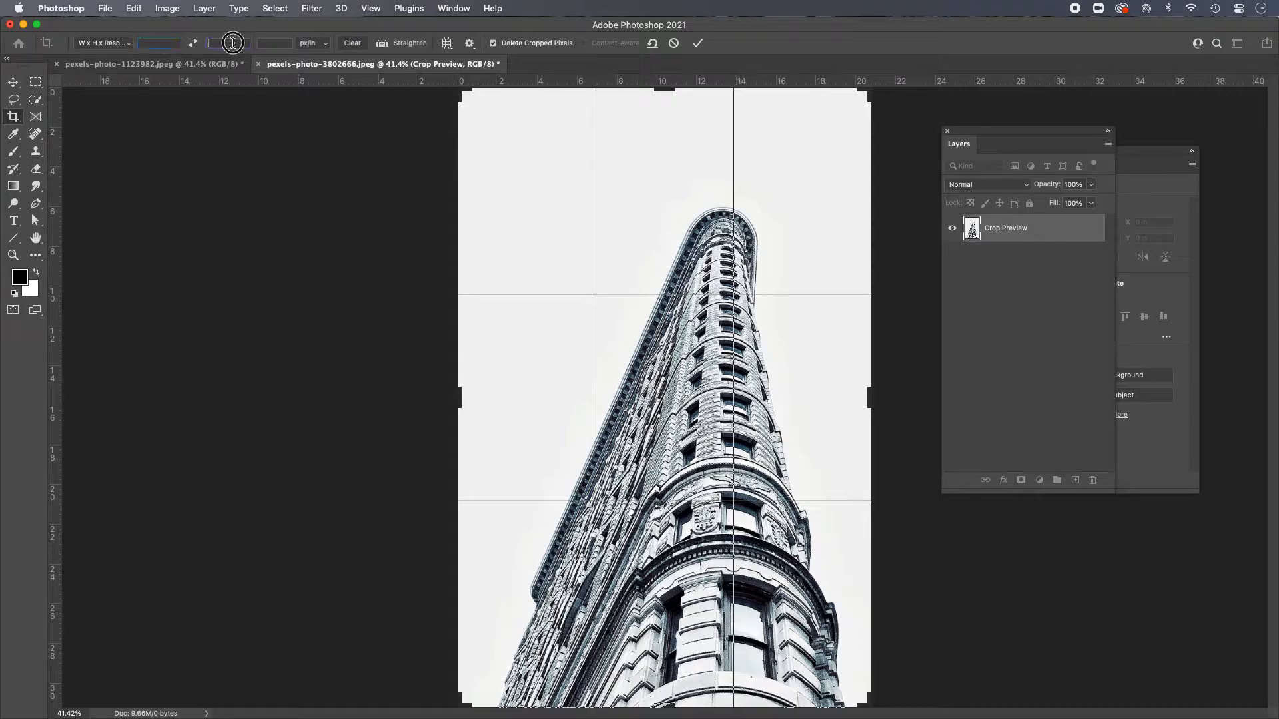
left_click(277, 43)
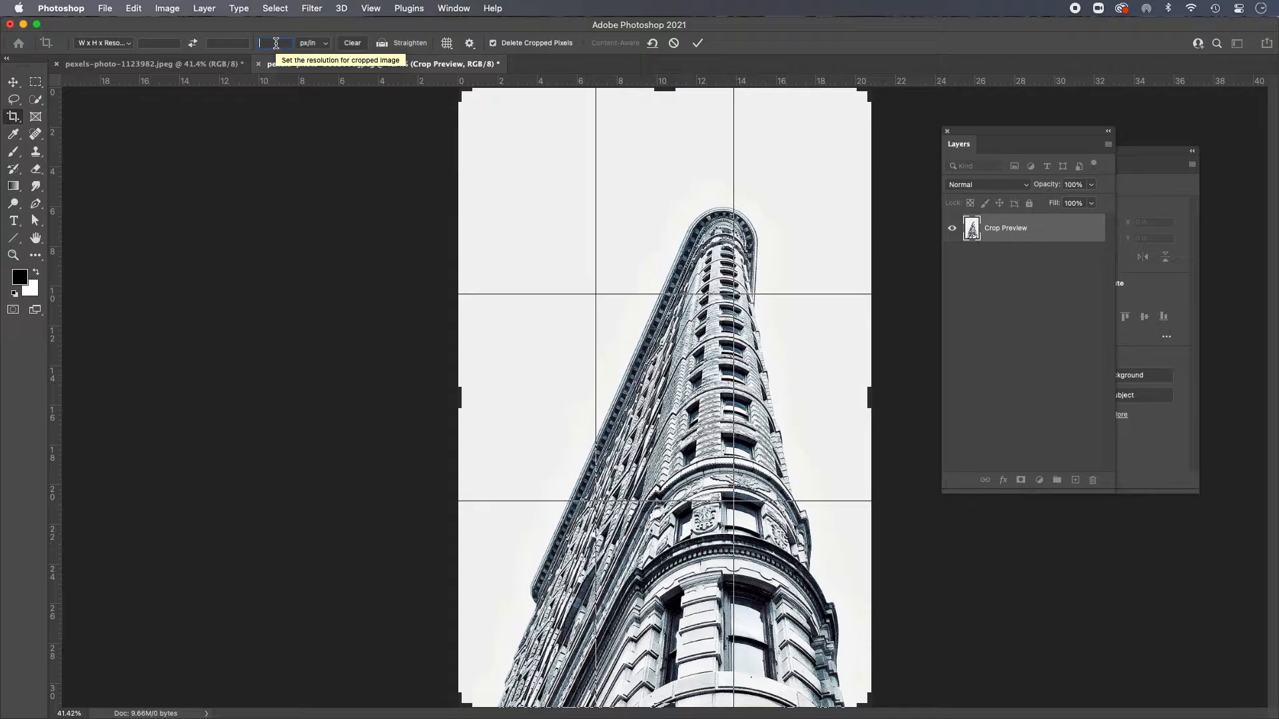
left_click(327, 46)
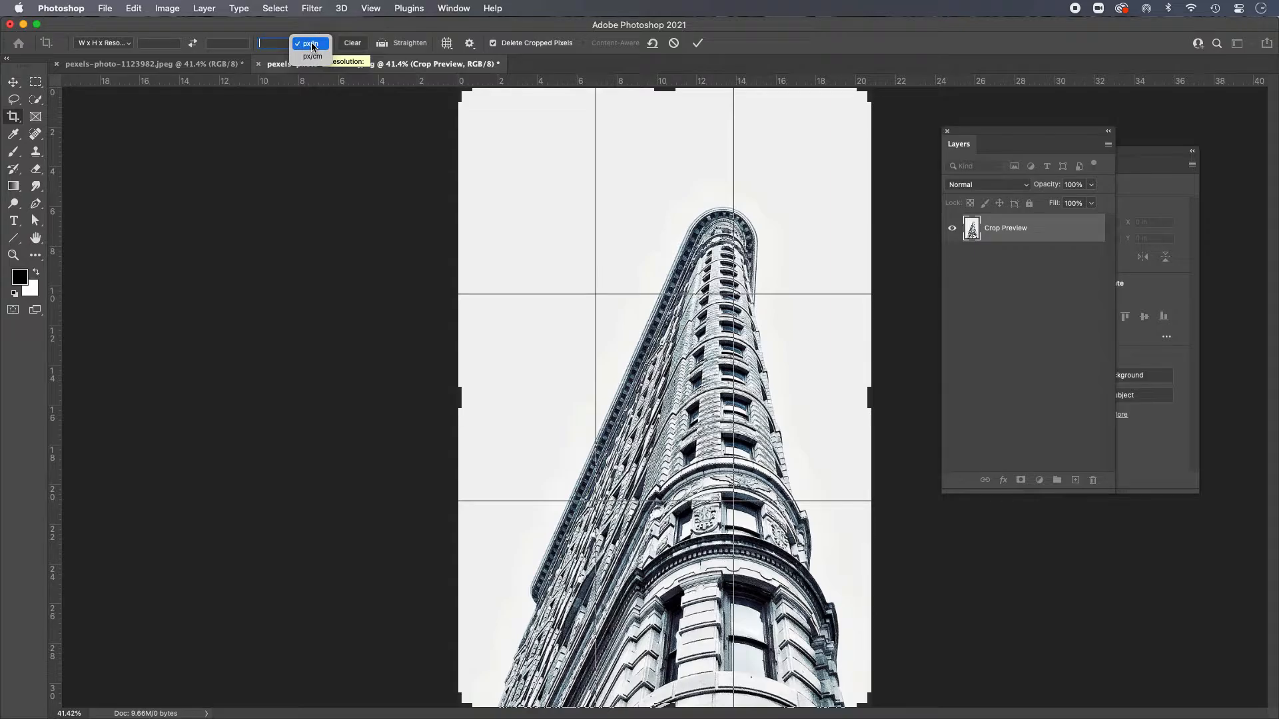
left_click(301, 46)
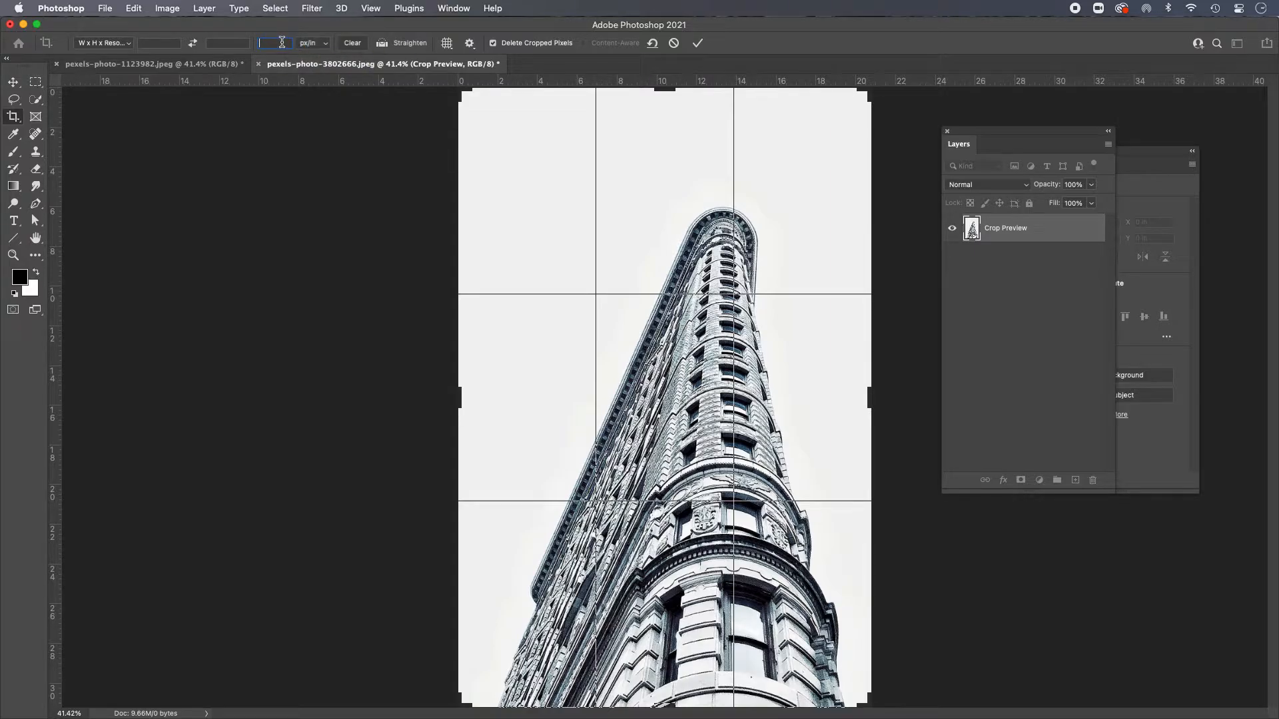
type("300")
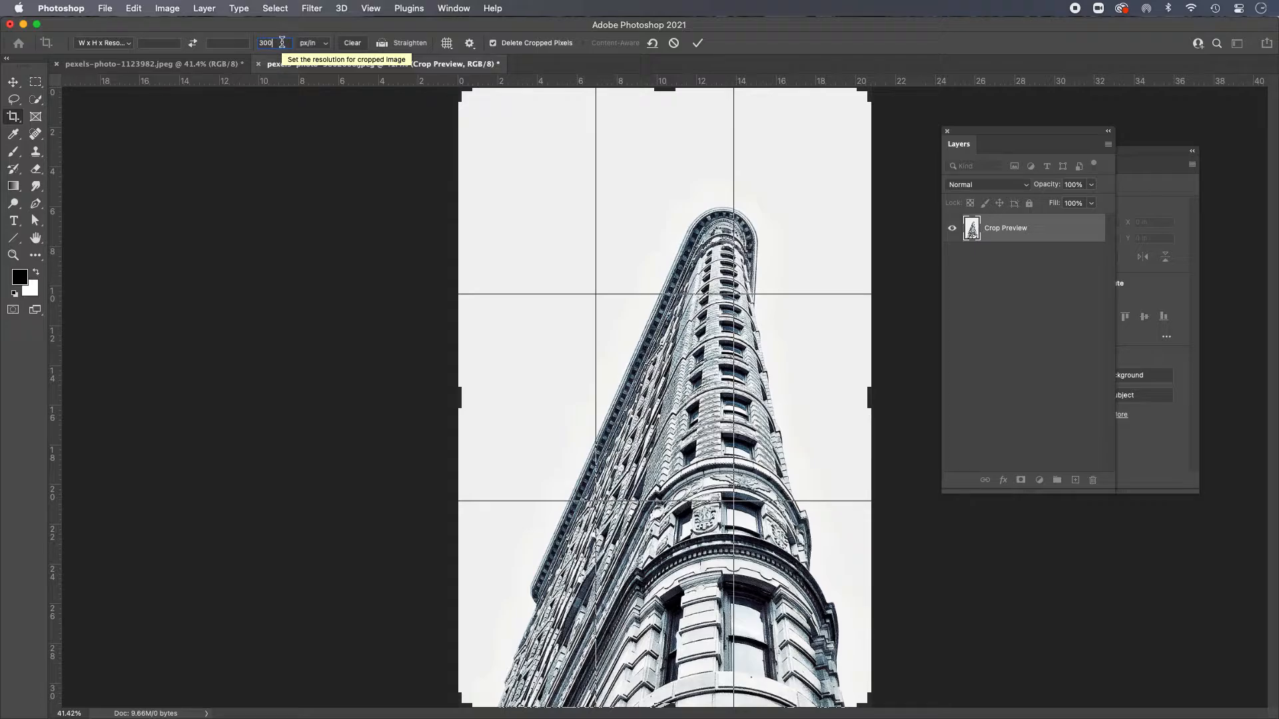
Step: Set the crop size to 8.5 in wide and 11.125 in high, with both values in inches
left_click(168, 43)
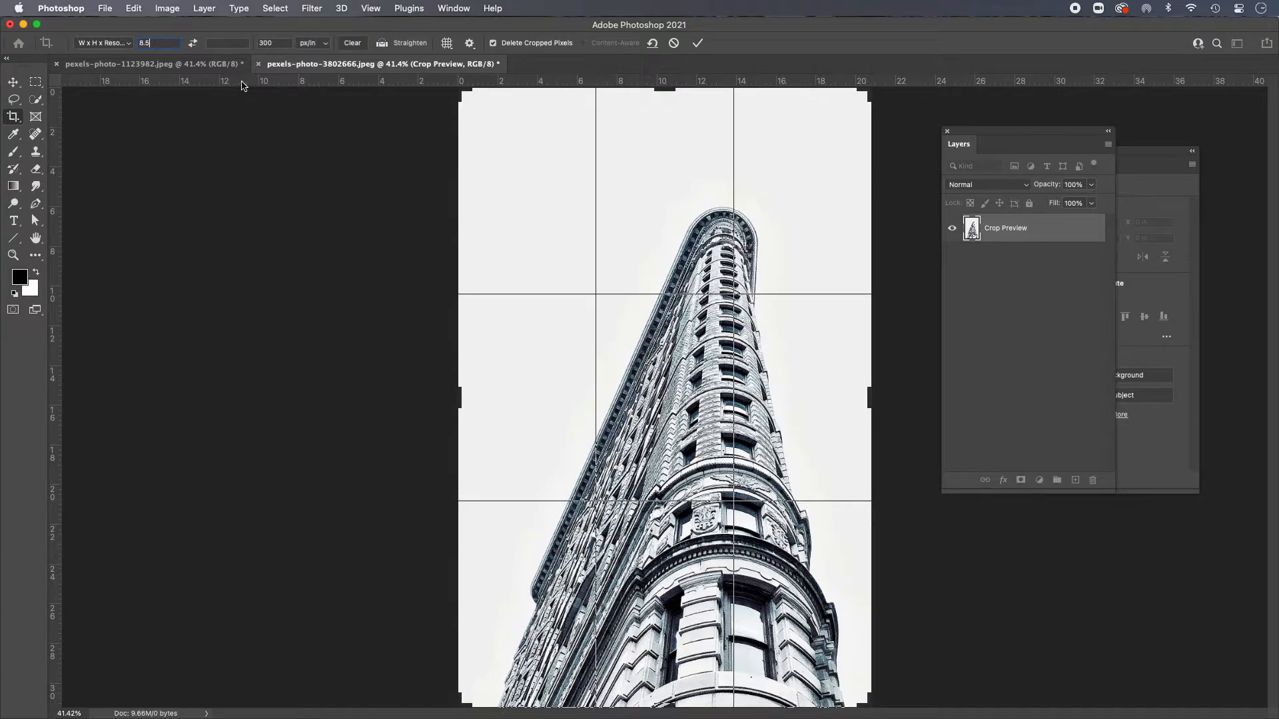
right_click(395, 85)
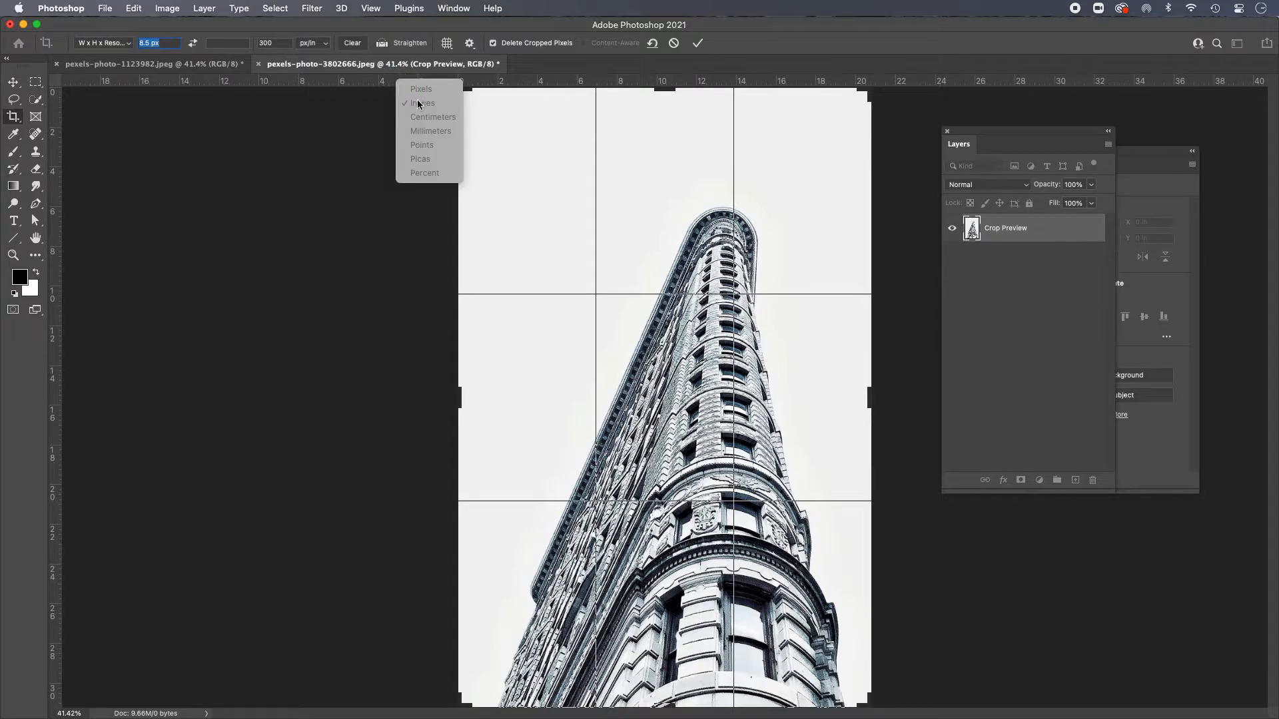
left_click(373, 85)
left_click(166, 43)
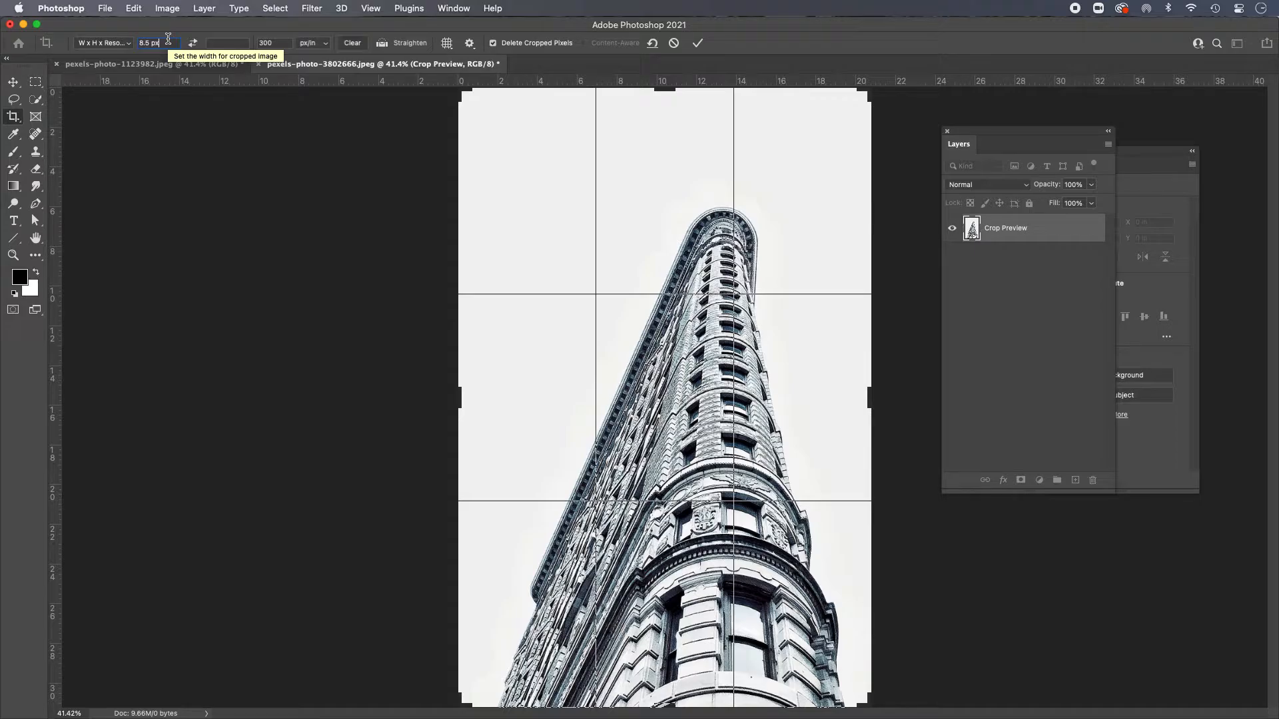
key("BackSpace")
key("BackSpace")
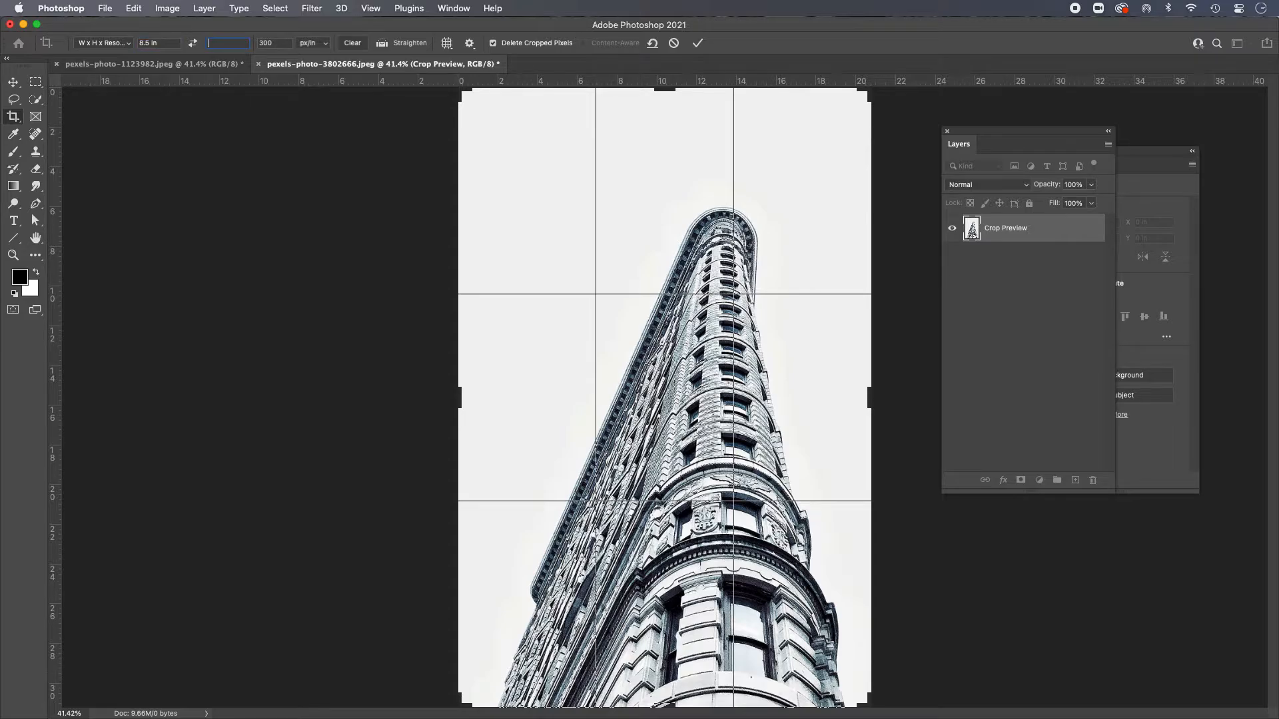
type("11.125")
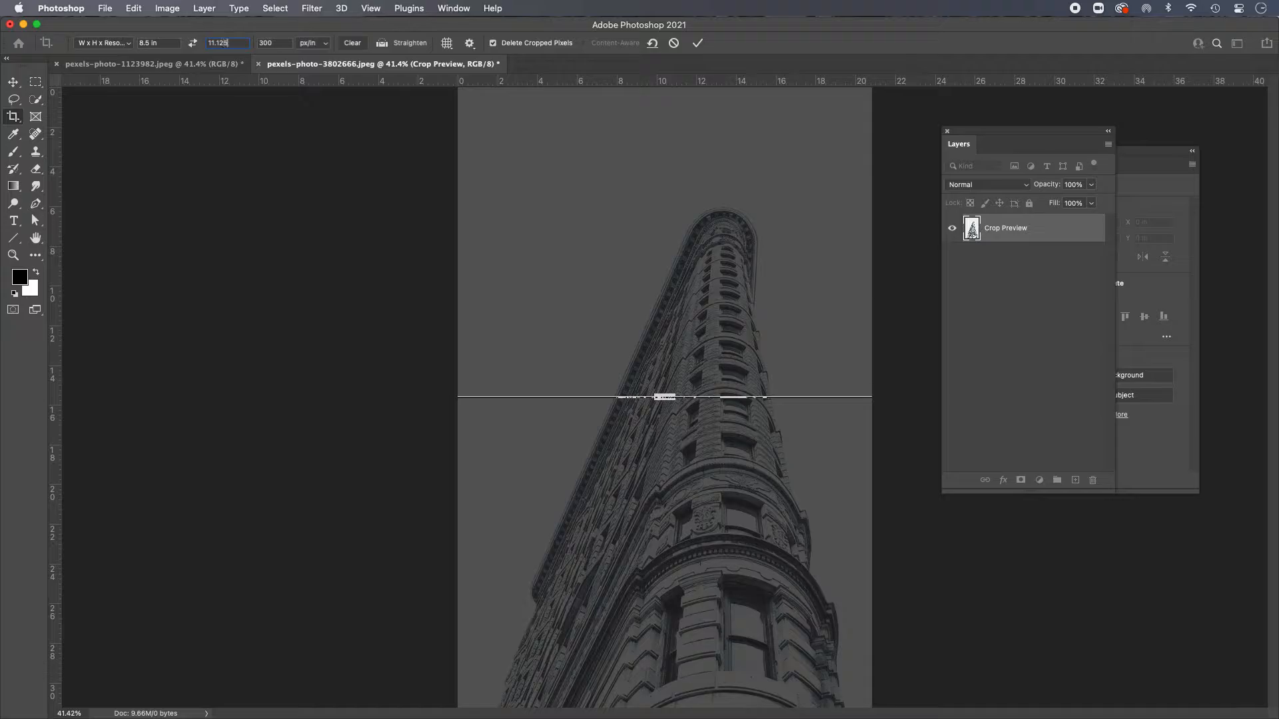
type("in")
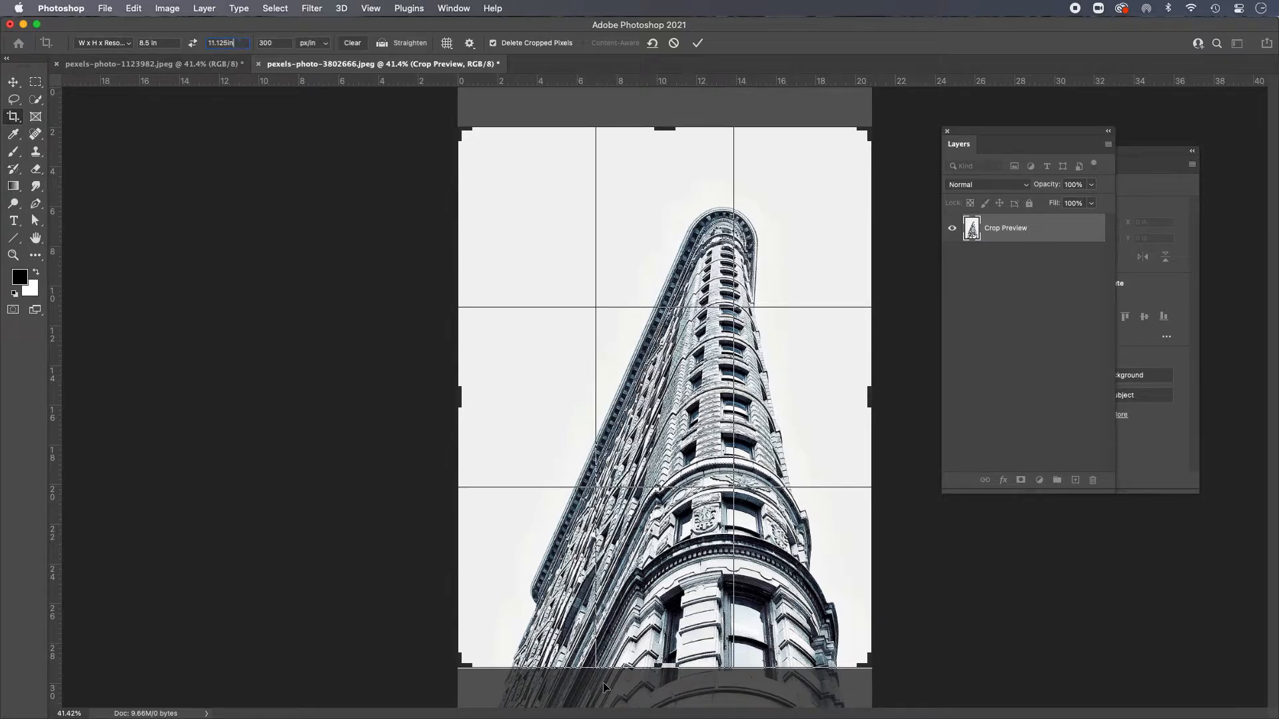
Step: Check the blue rectangle's dimensions in InDesign, return to Photoshop, and view the crop resolution's unit options
left_click(784, 696)
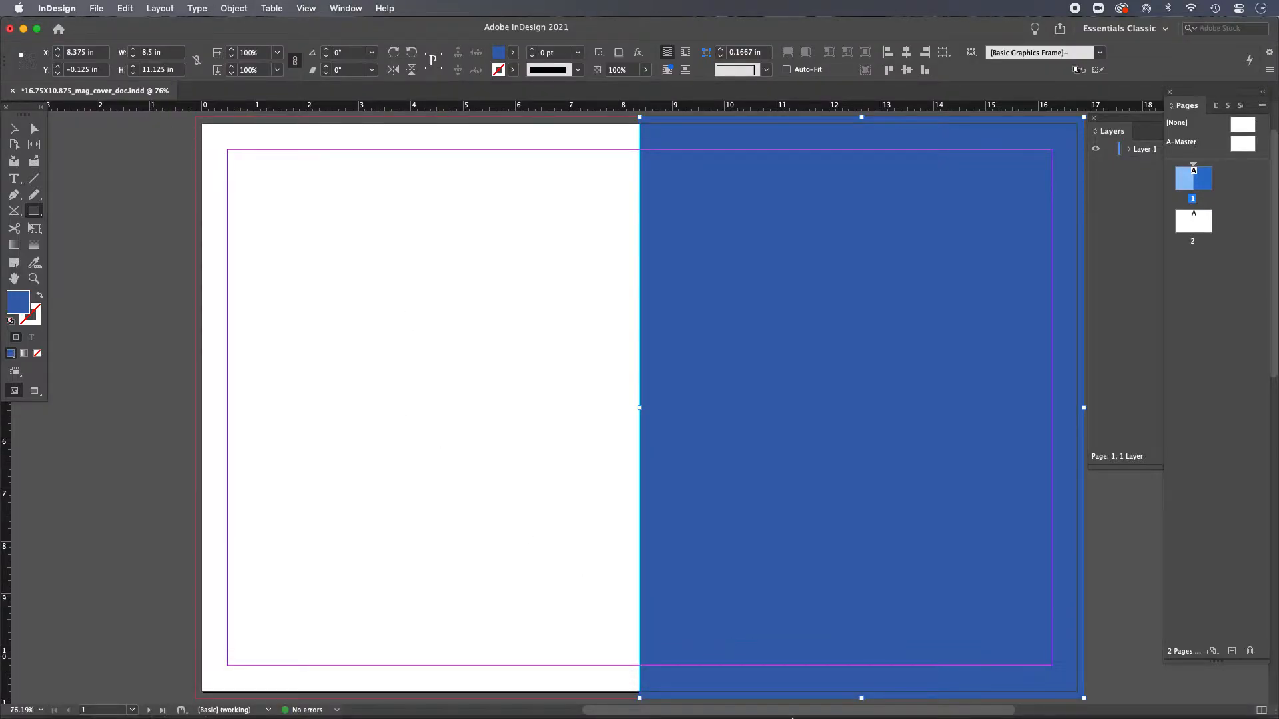
mouse_move(784, 696)
left_click(818, 691)
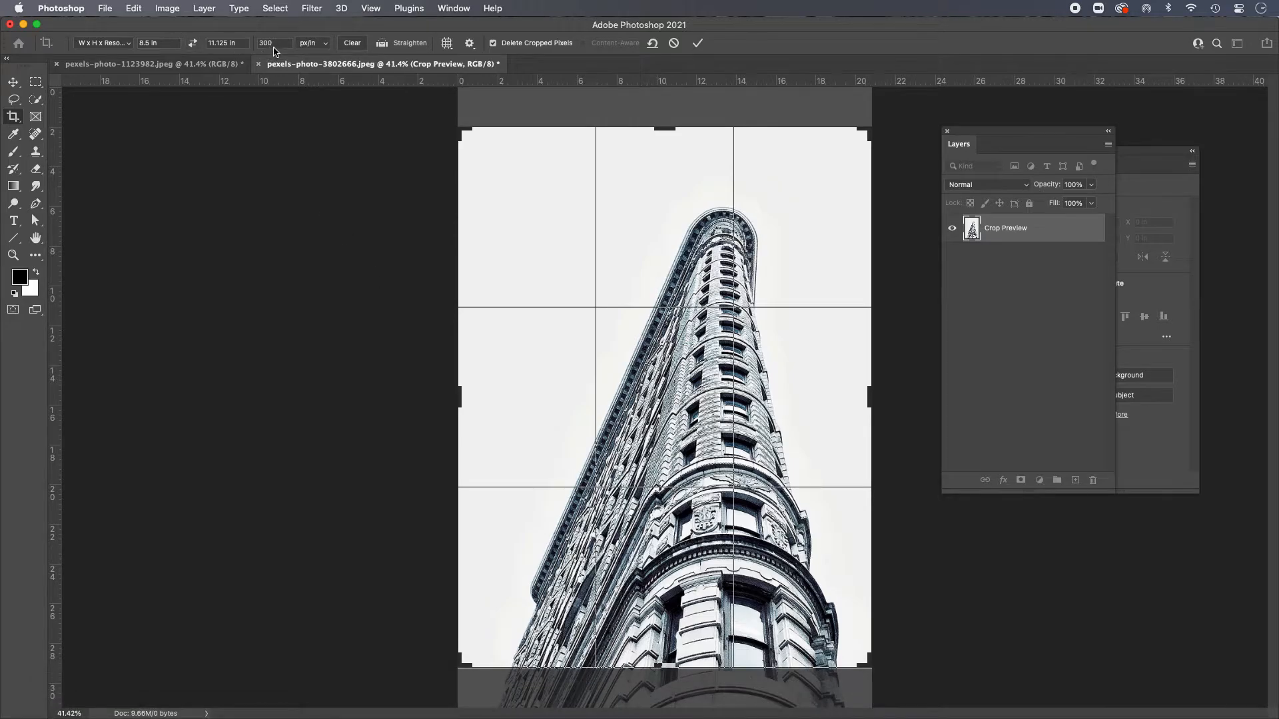
left_click(326, 45)
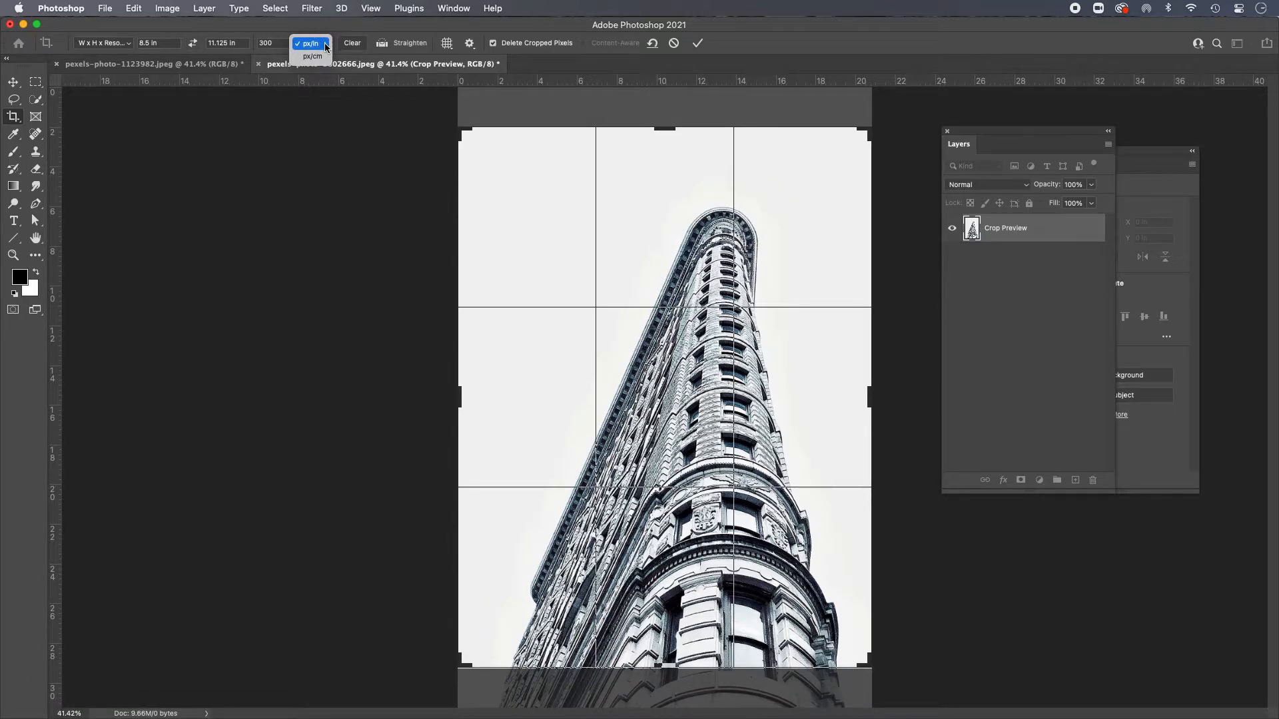
Step: Try shrinking the crop frame over the building photo and return it to the photo's full width
left_click(323, 44)
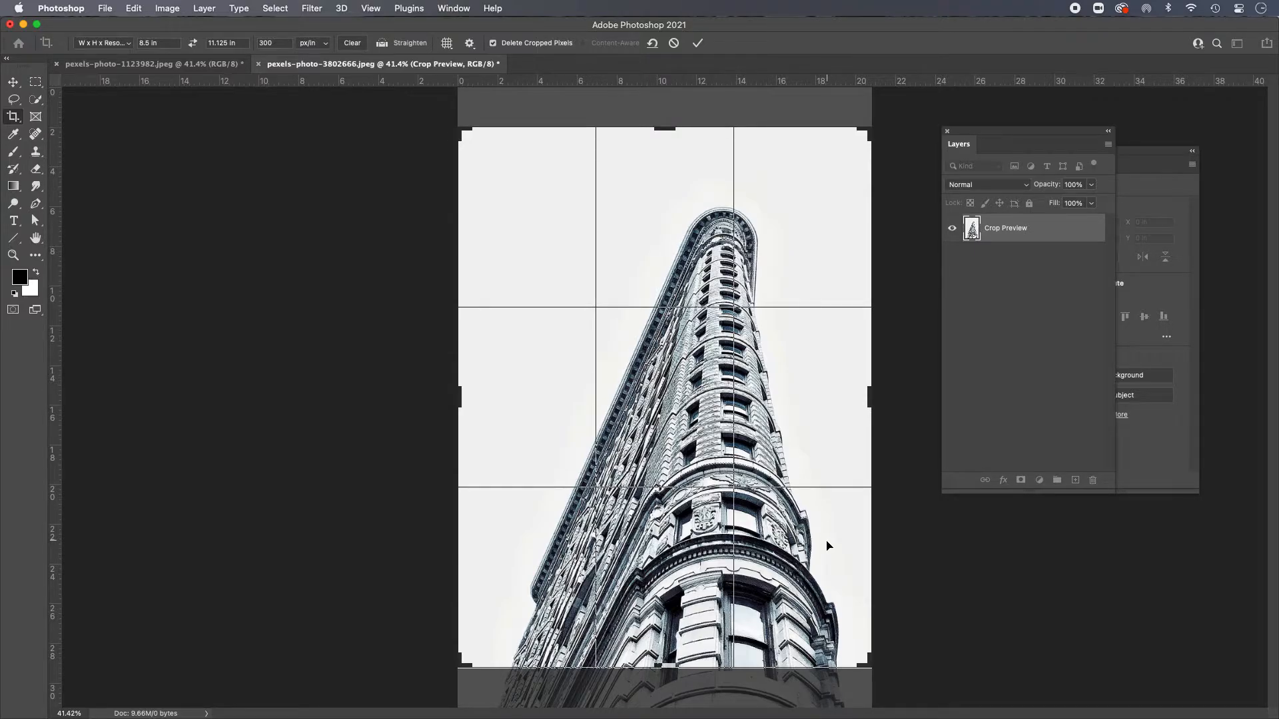
left_click_drag(869, 664, 841, 608)
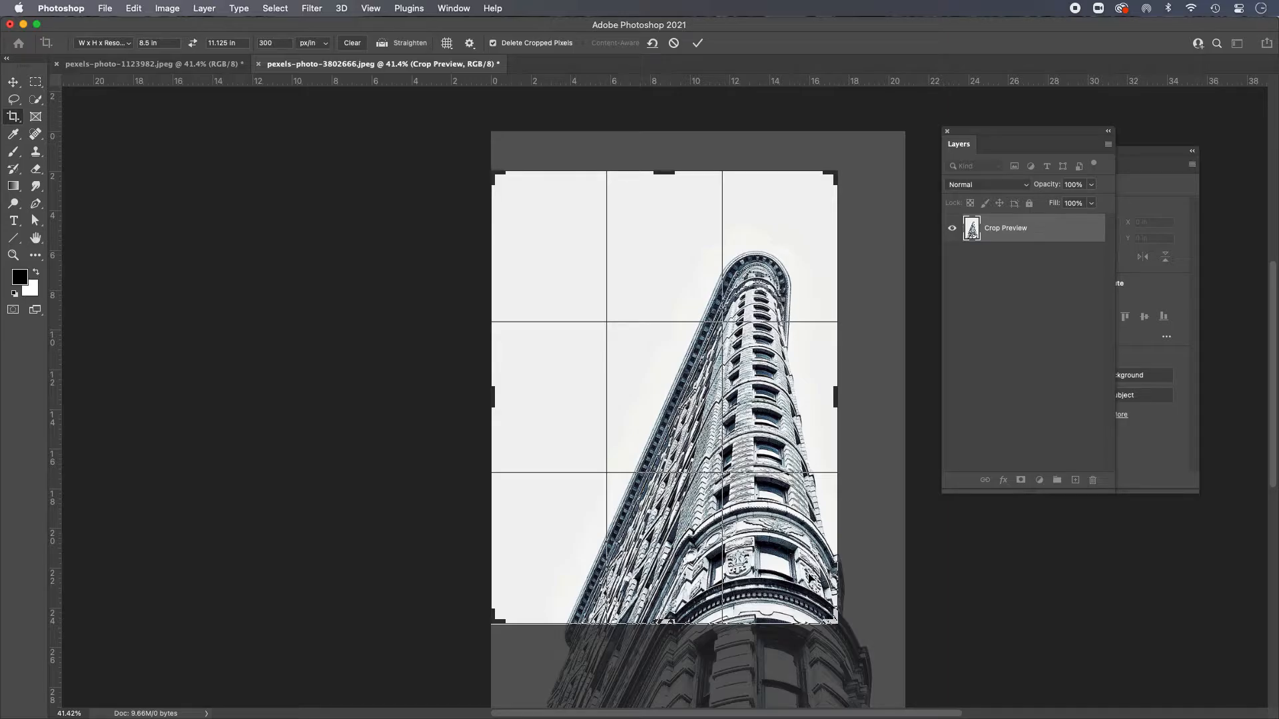
left_click_drag(836, 626, 797, 570)
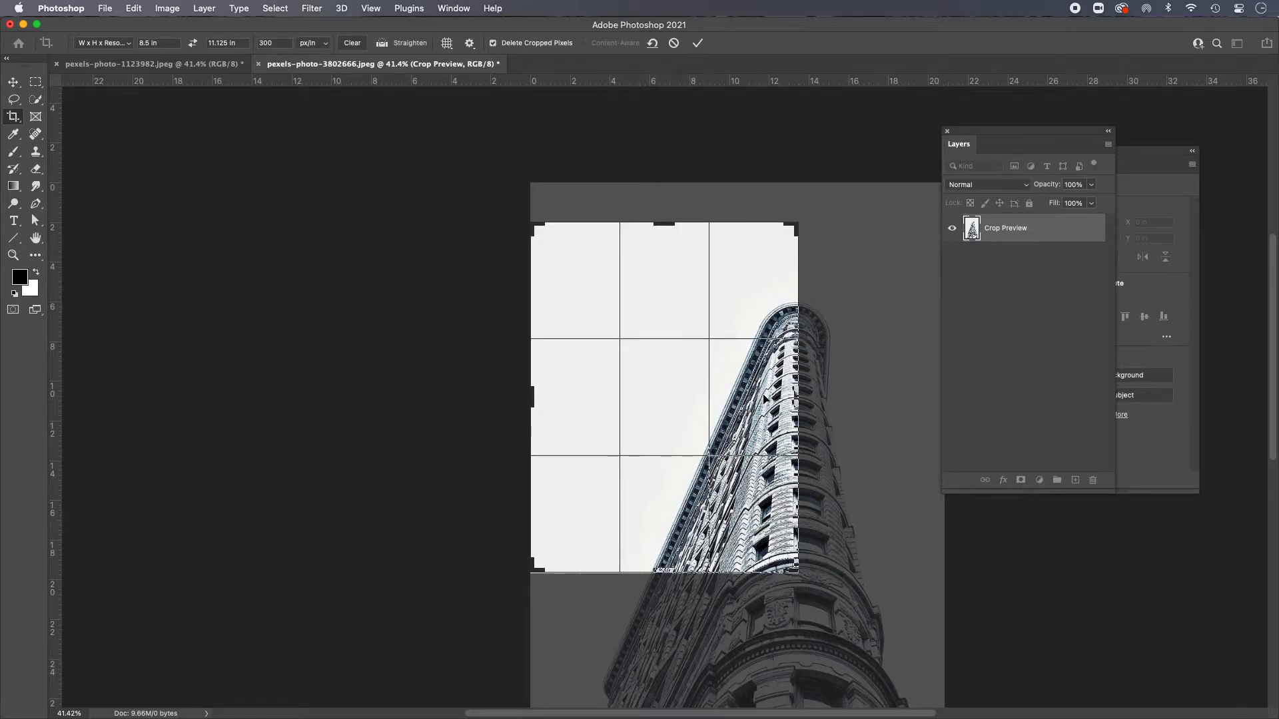
key("x")
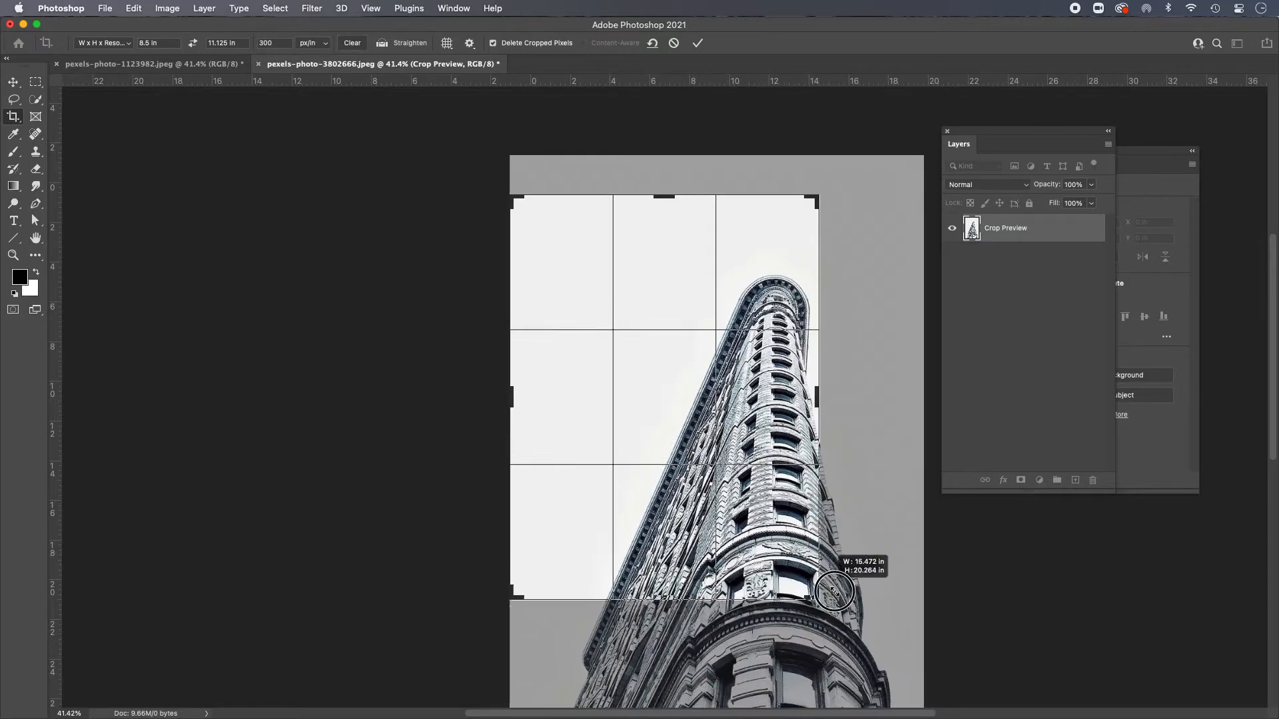
left_click_drag(887, 620, 844, 684)
key("x")
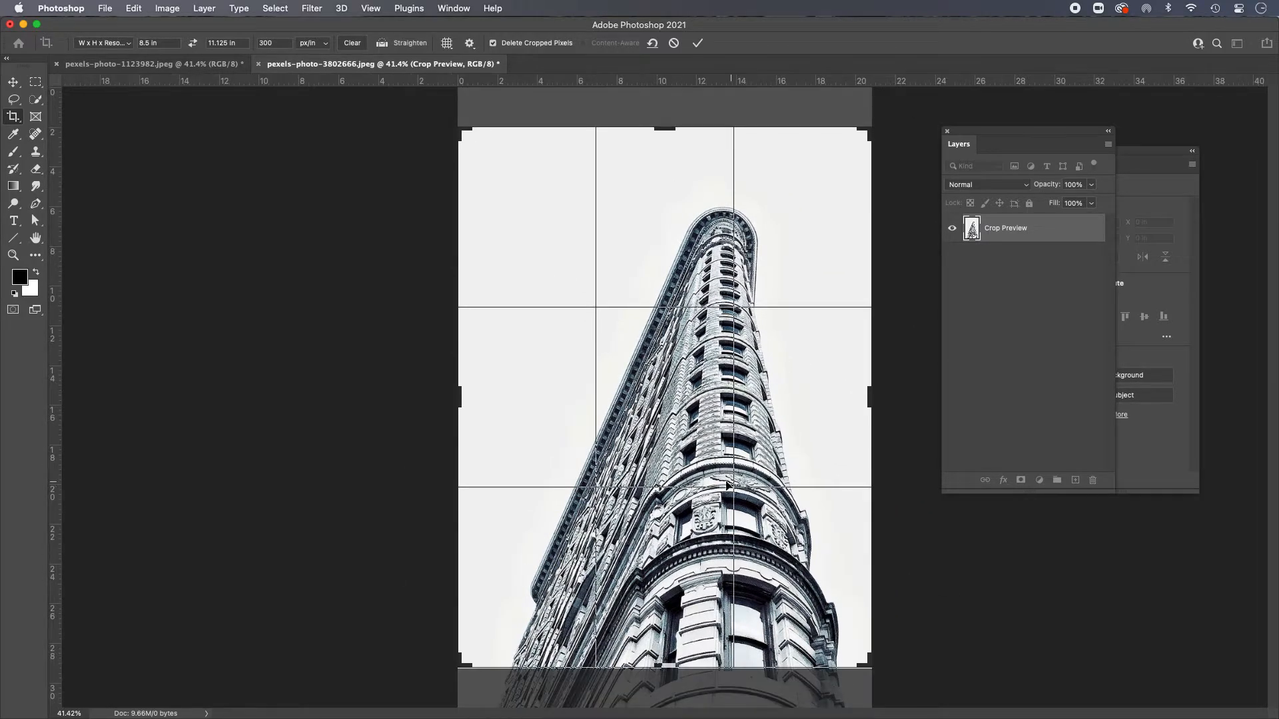
Step: Shift the building photo down within the crop frame so their top edges align, and apply the crop
left_click_drag(704, 428, 702, 462)
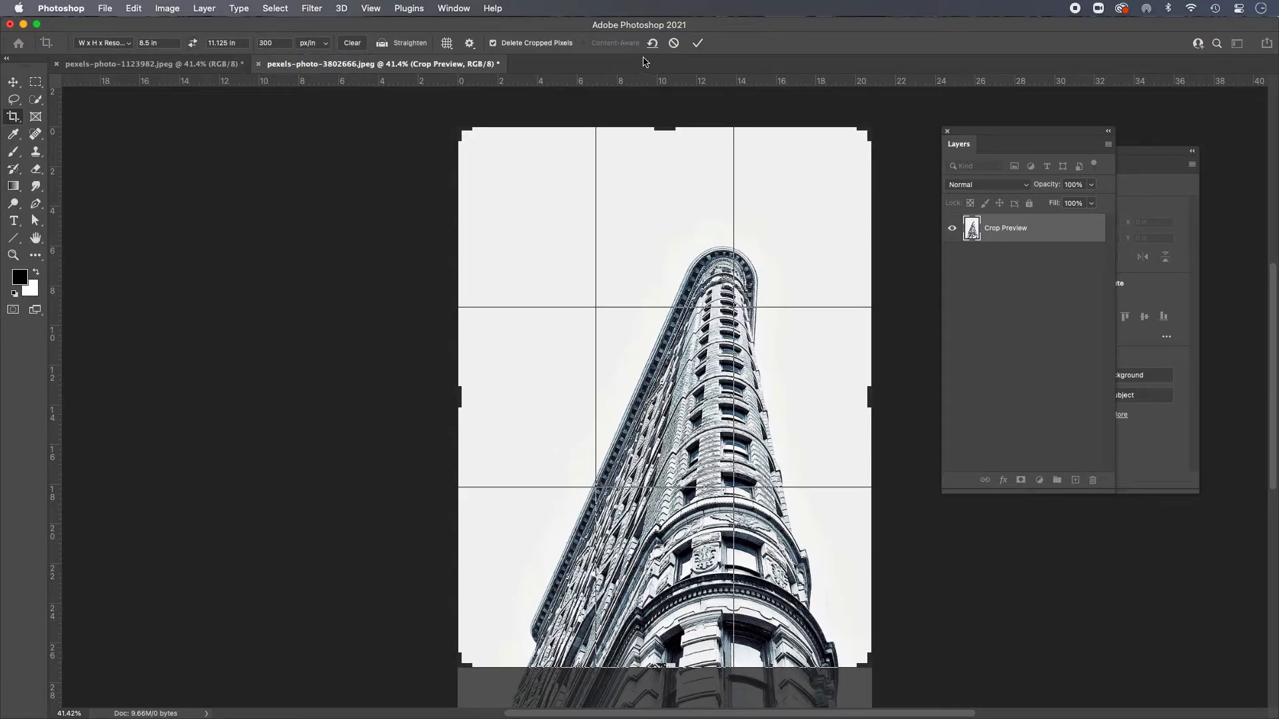
left_click(697, 43)
left_click(696, 42)
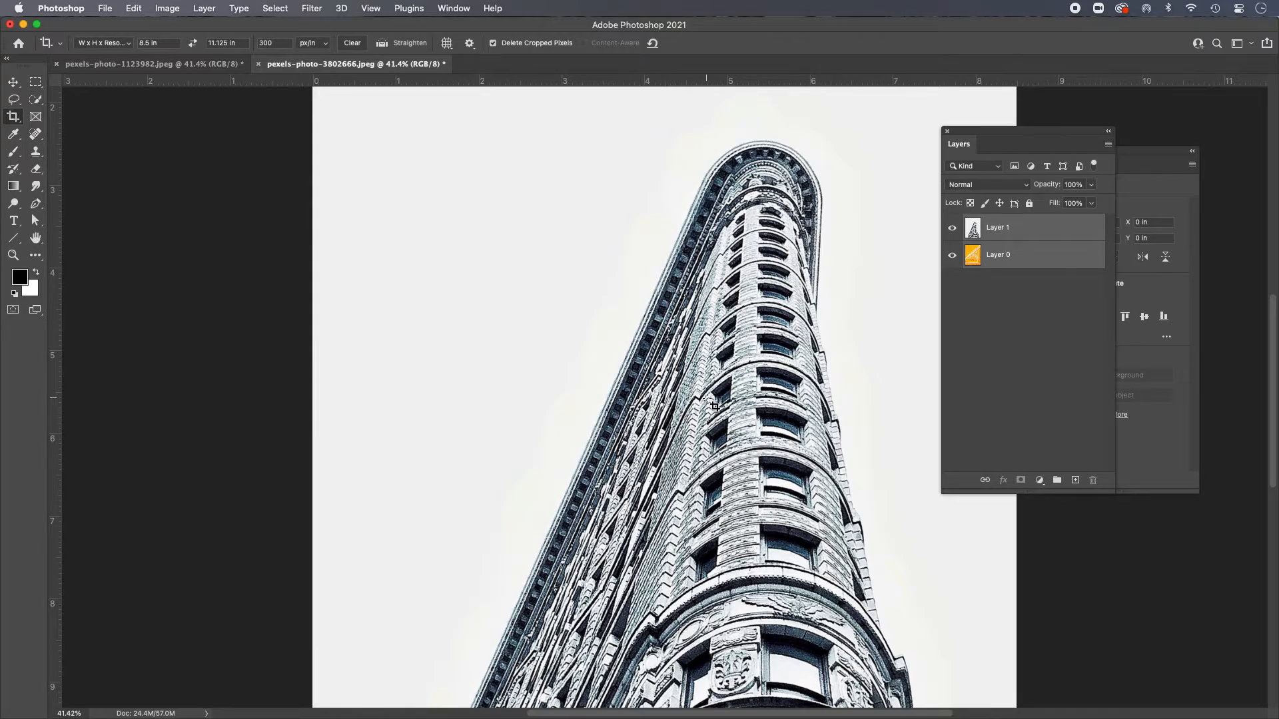
Step: Examine the cropped photo's detail at 100% and check its width, height and resolution in Image Size without changing them
key("super+plus")
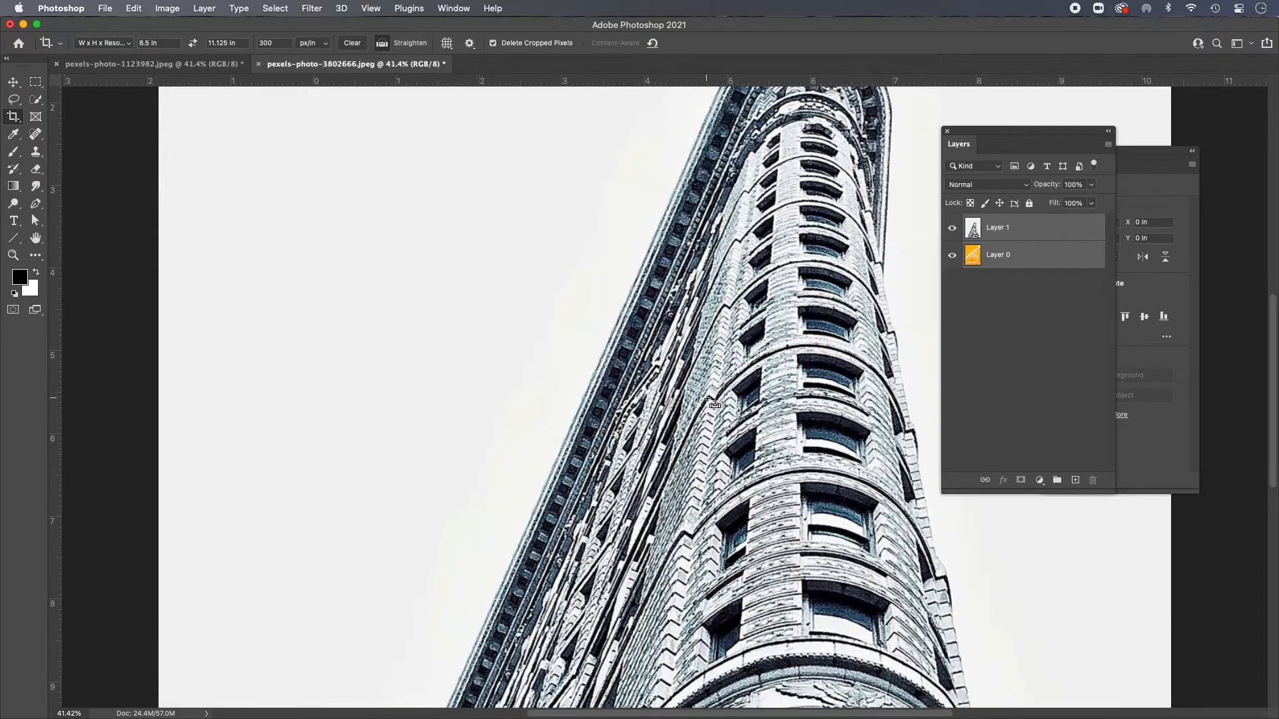
key("super+plus")
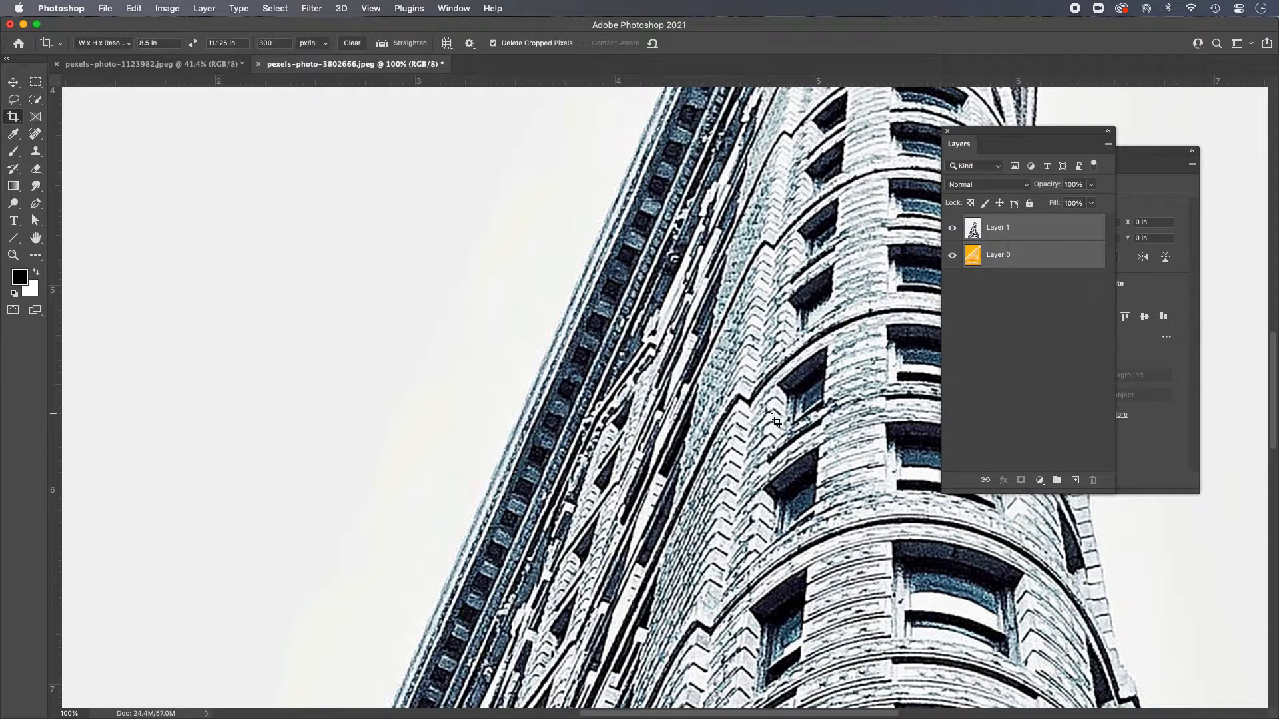
left_click_drag(760, 366, 538, 363)
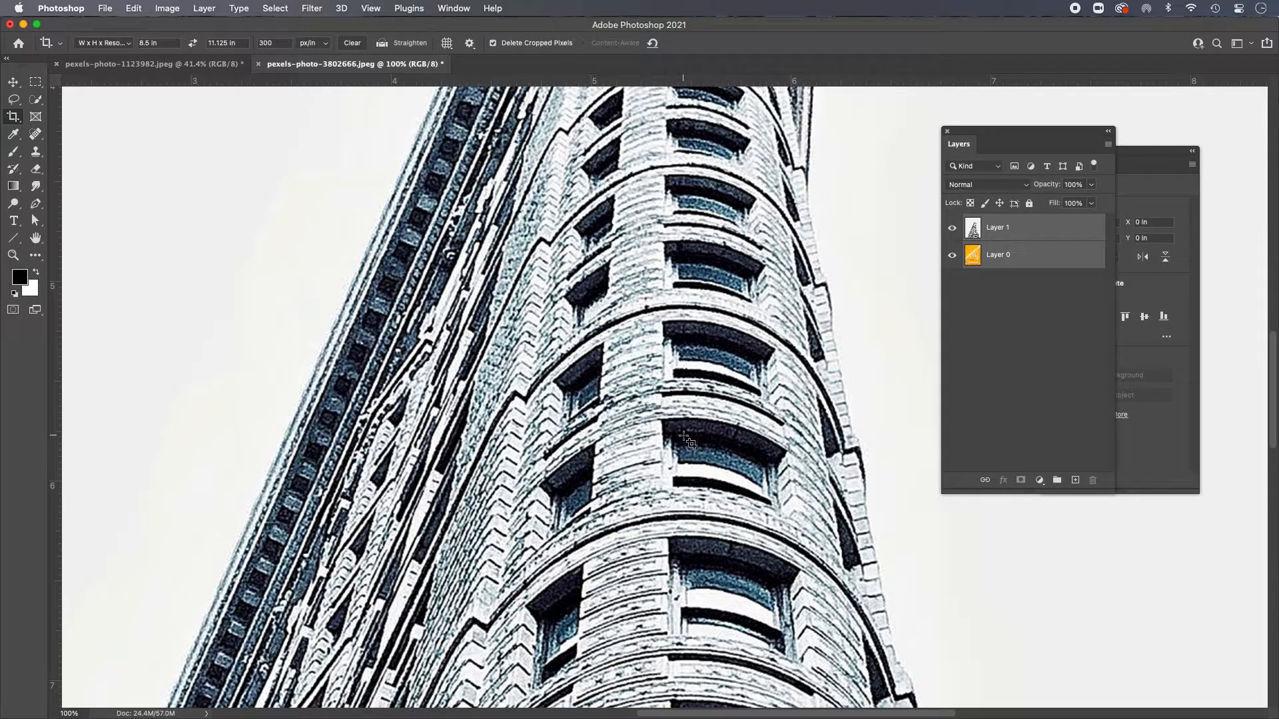
key("super+0")
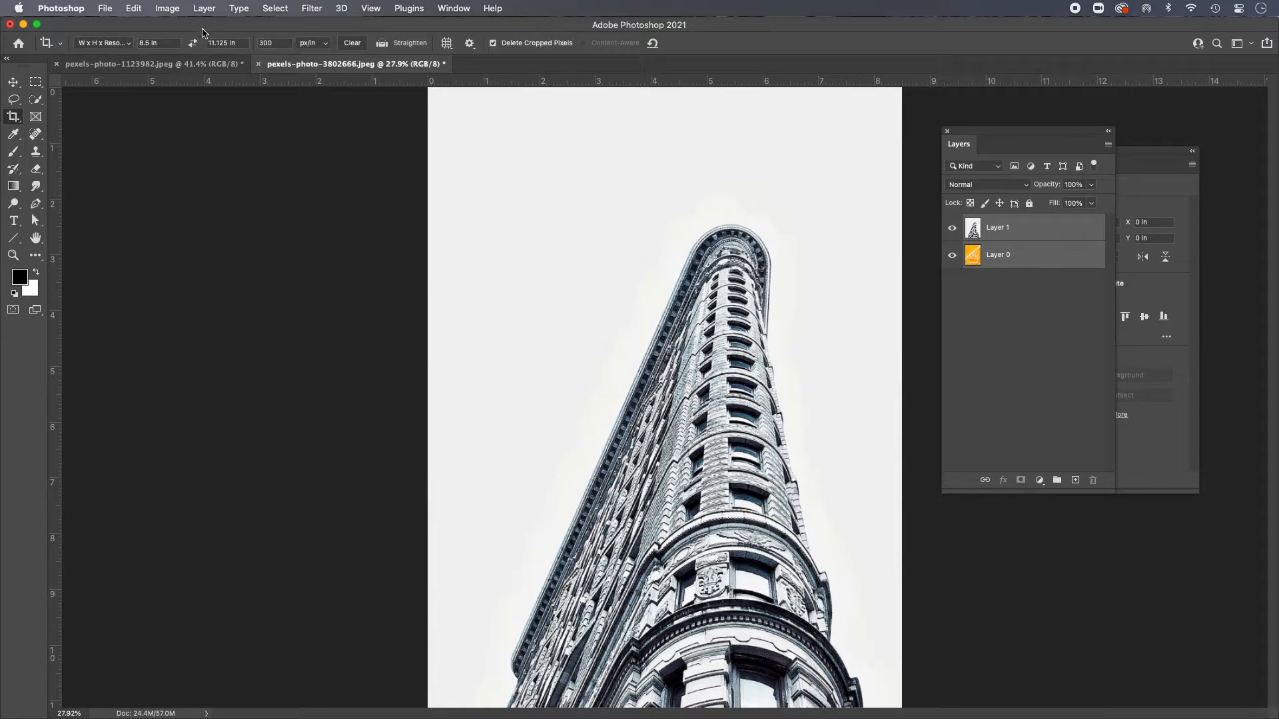
left_click(171, 8)
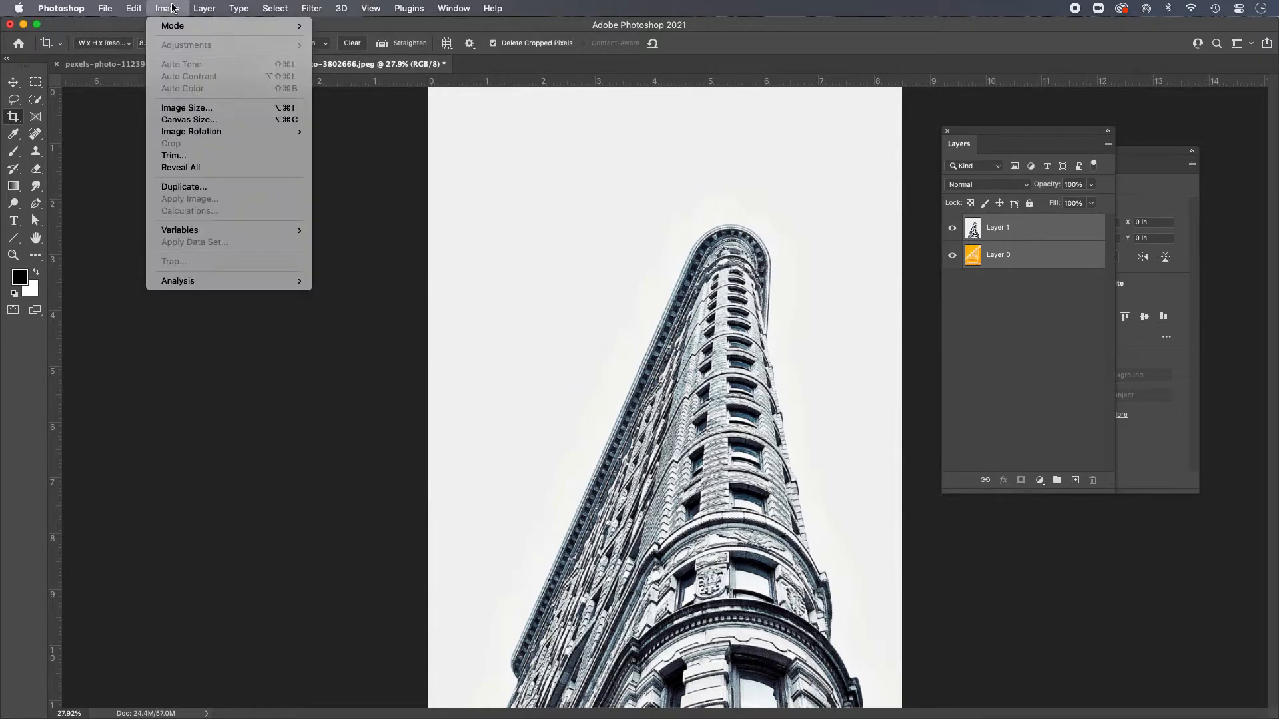
left_click(189, 108)
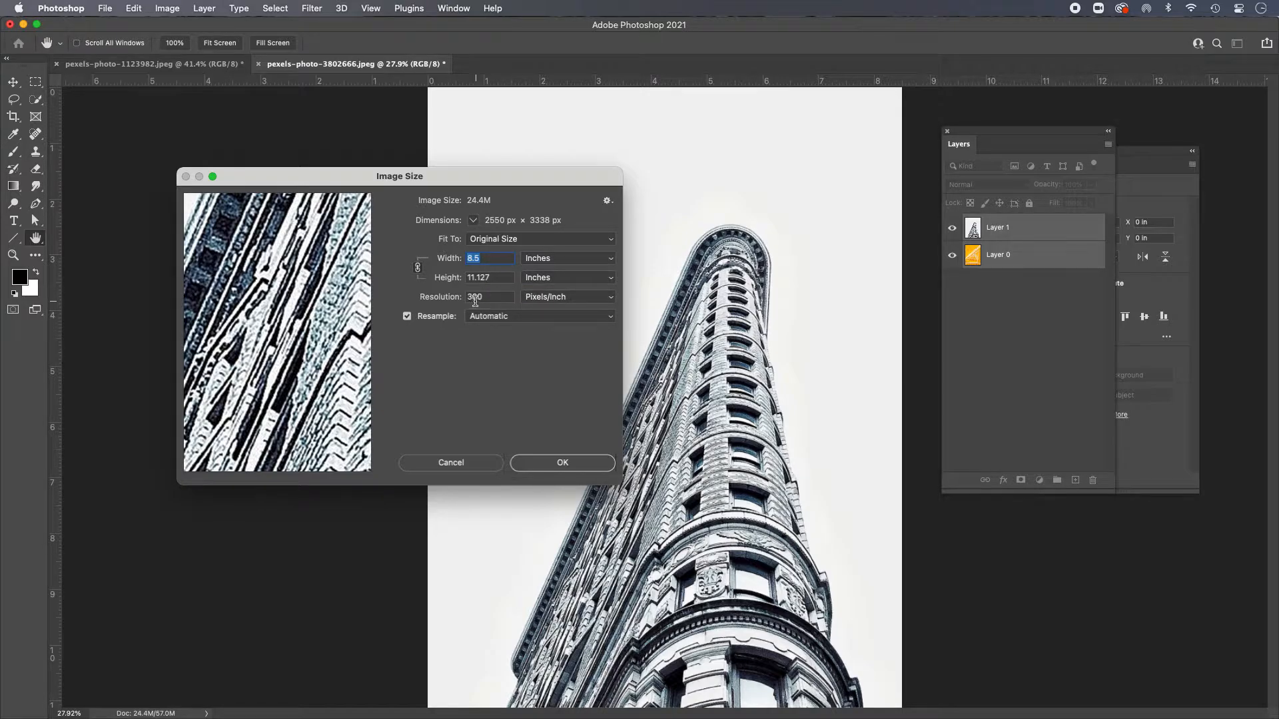
left_click(450, 462)
key("c")
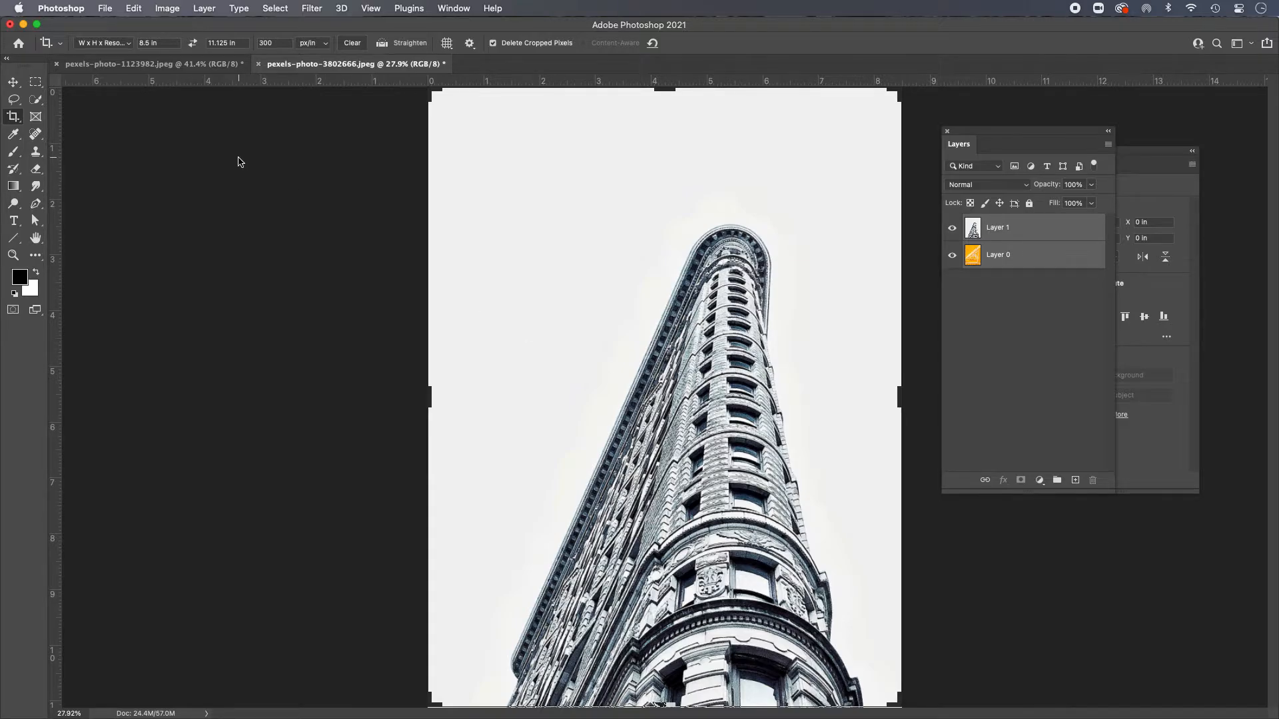
left_click(13, 82)
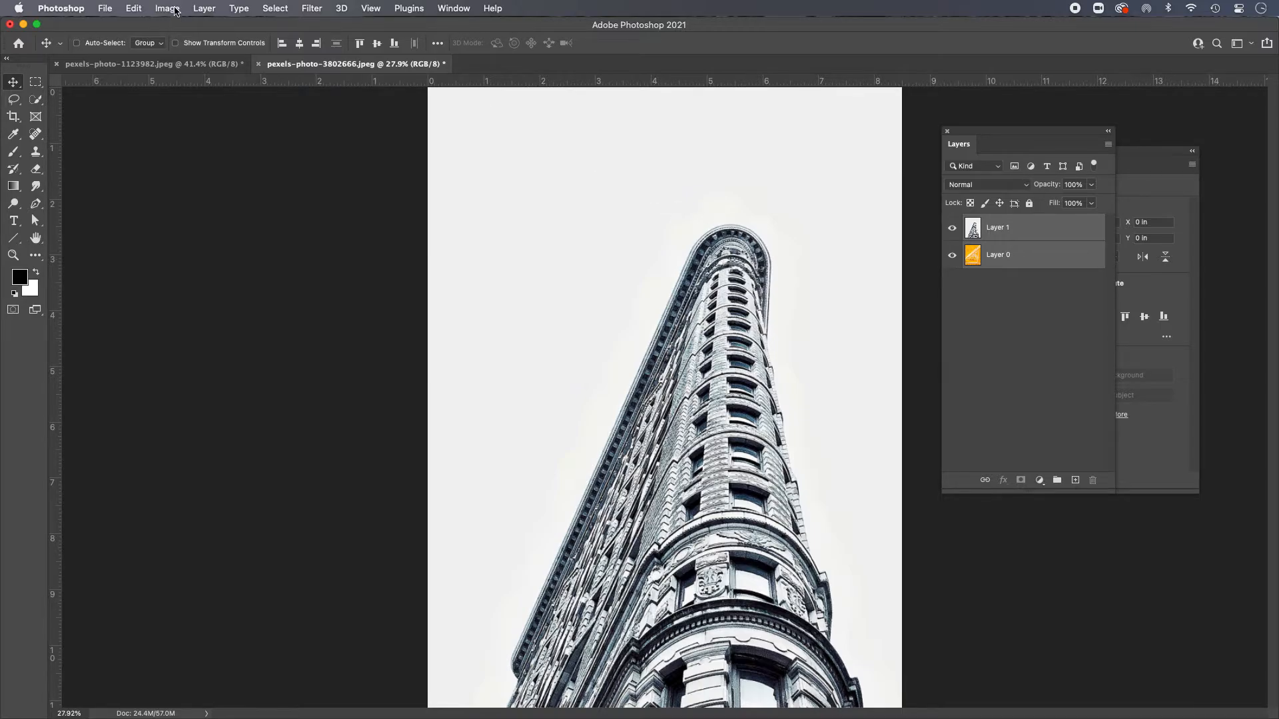
Step: Save a copy as pexels-photo-3802666 copy.tif in TIFF format, without layers and with no image compression
left_click(105, 8)
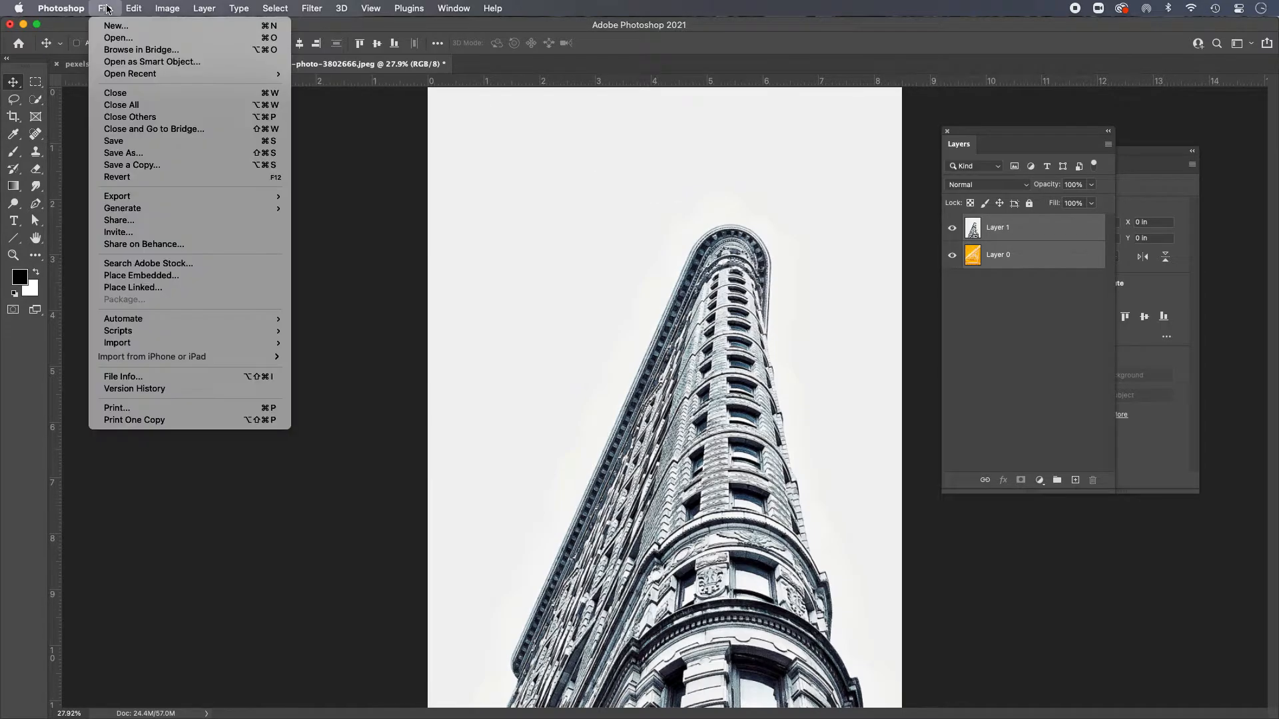
left_click(130, 167)
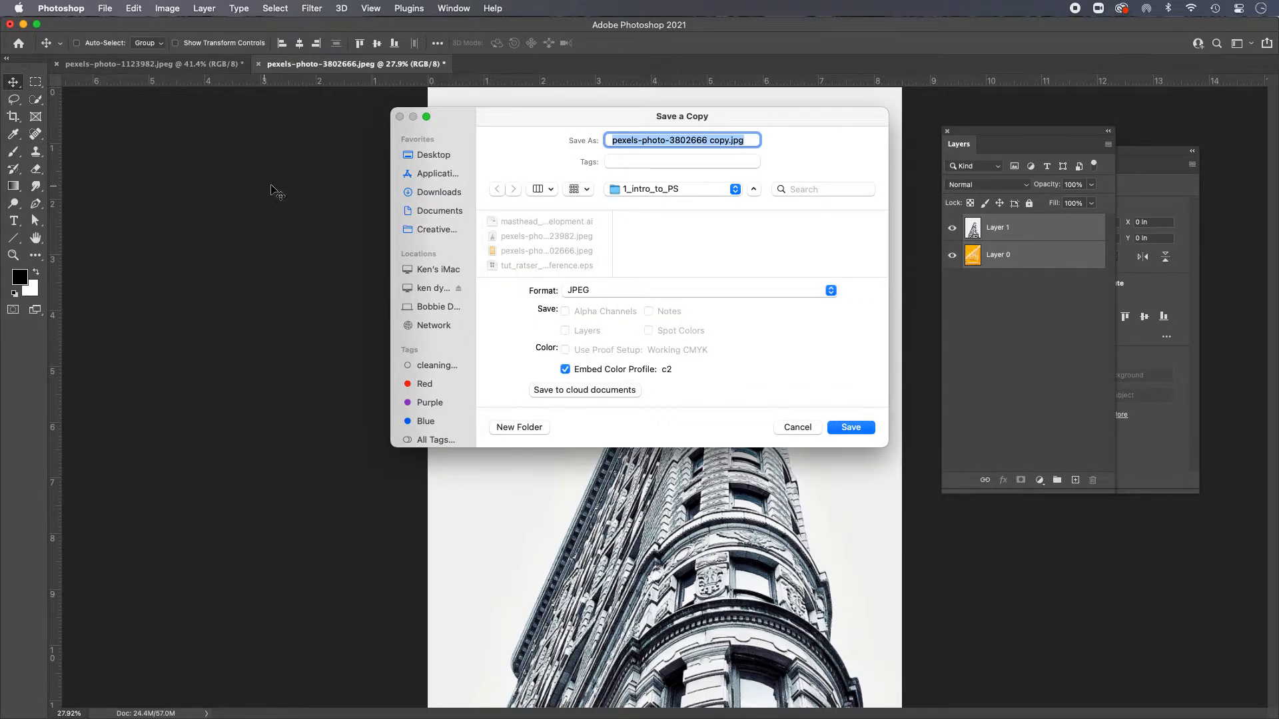
left_click(633, 291)
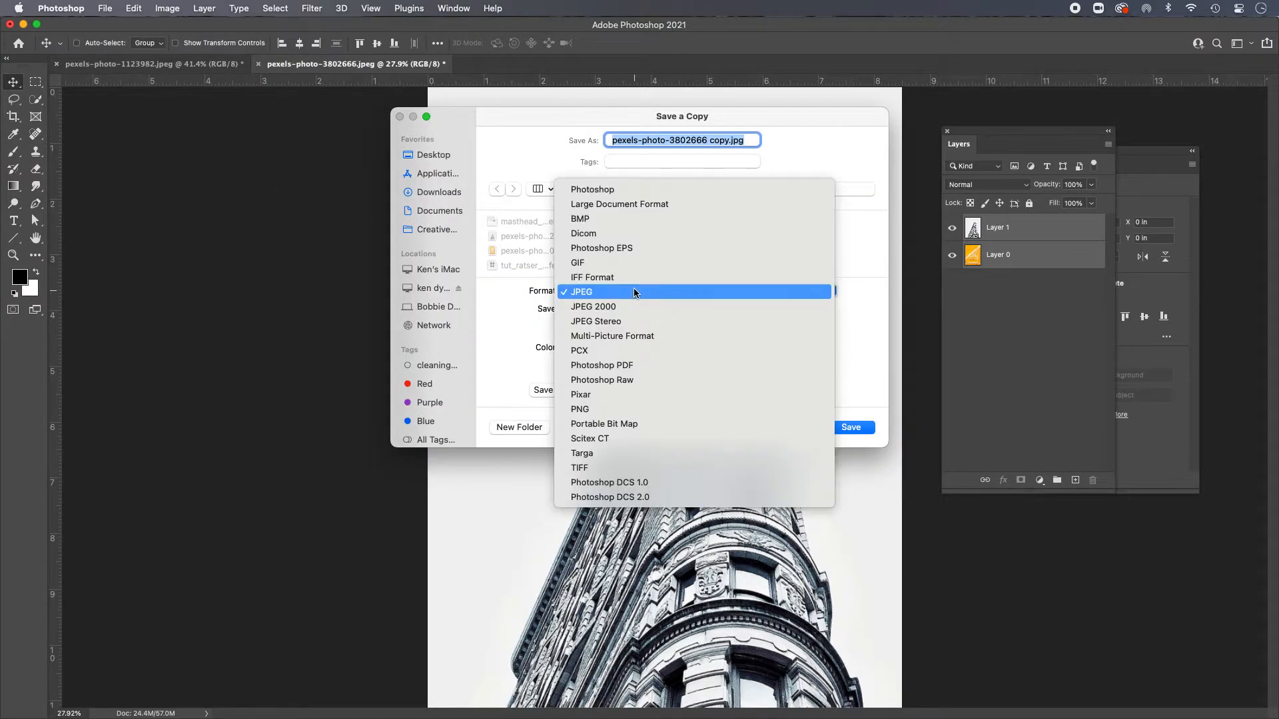
left_click(642, 468)
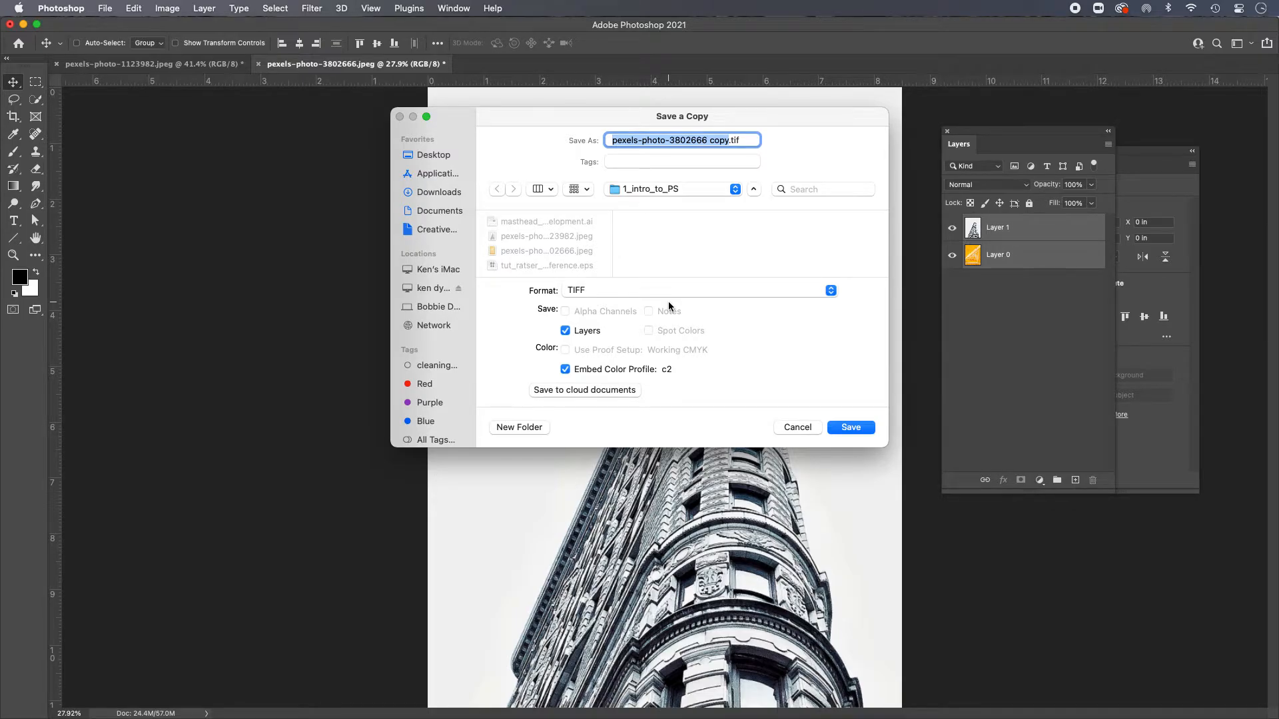
left_click(566, 331)
left_click(637, 289)
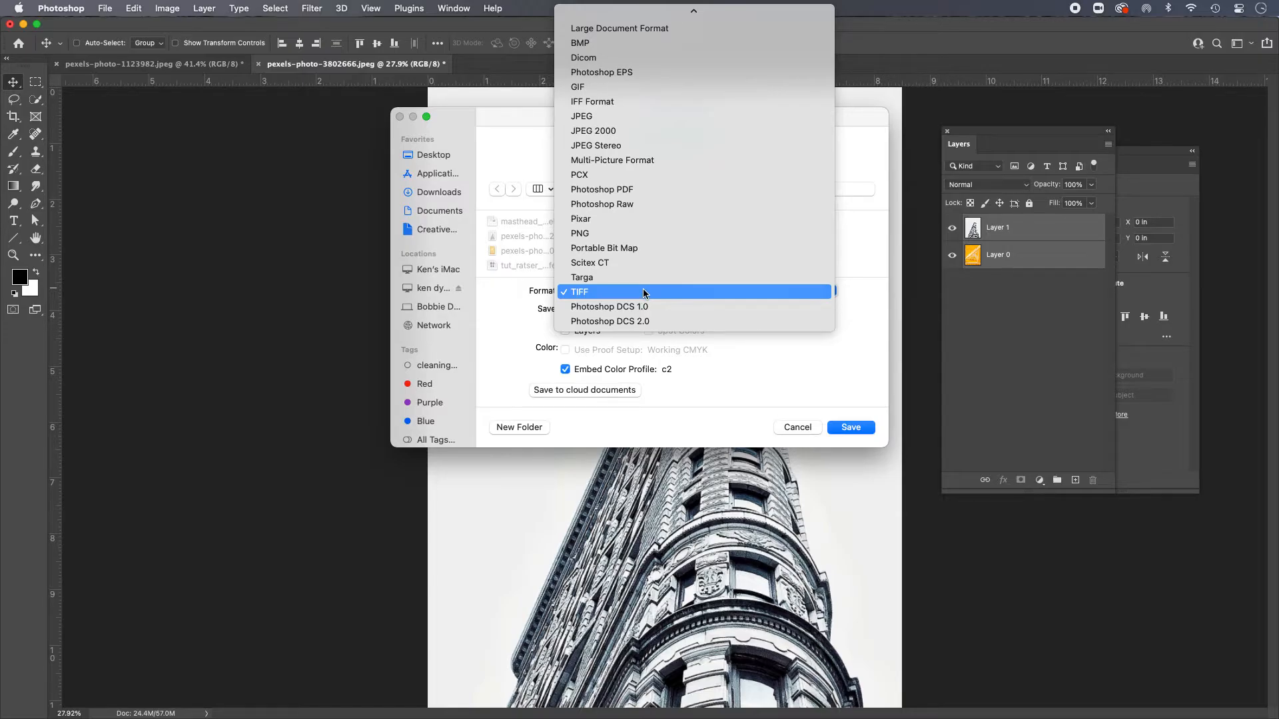
left_click(817, 367)
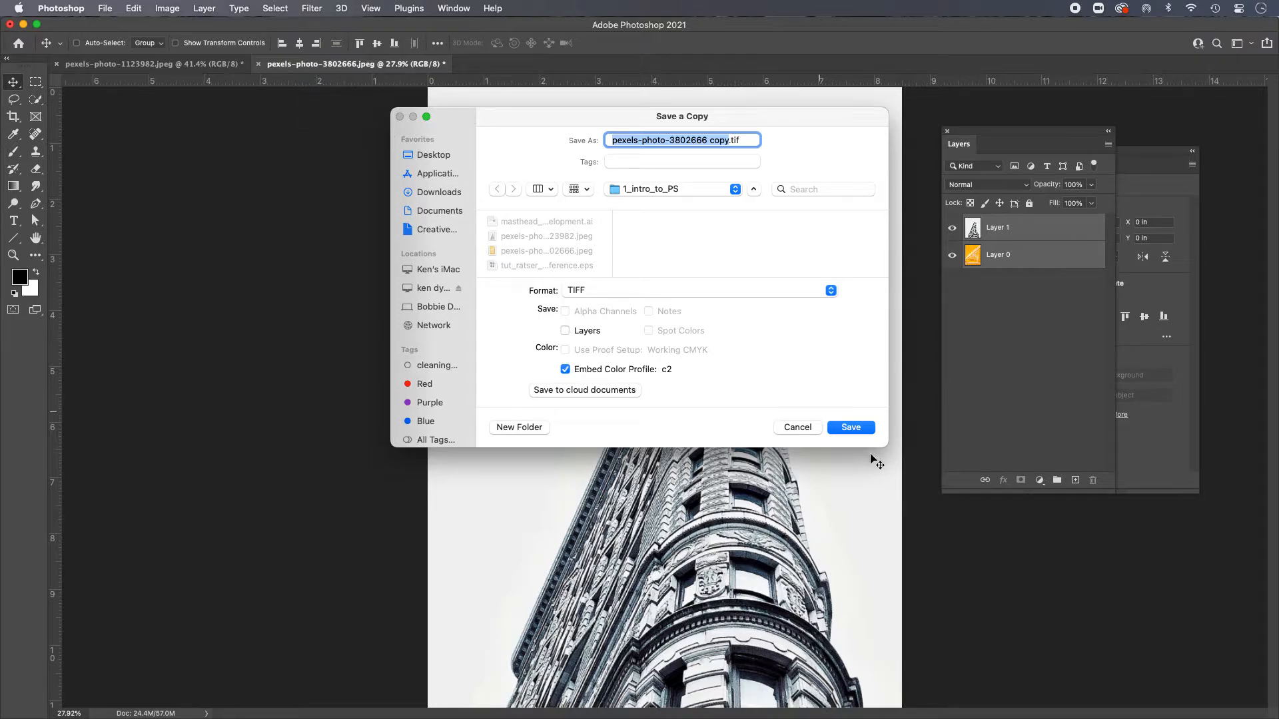
left_click(852, 430)
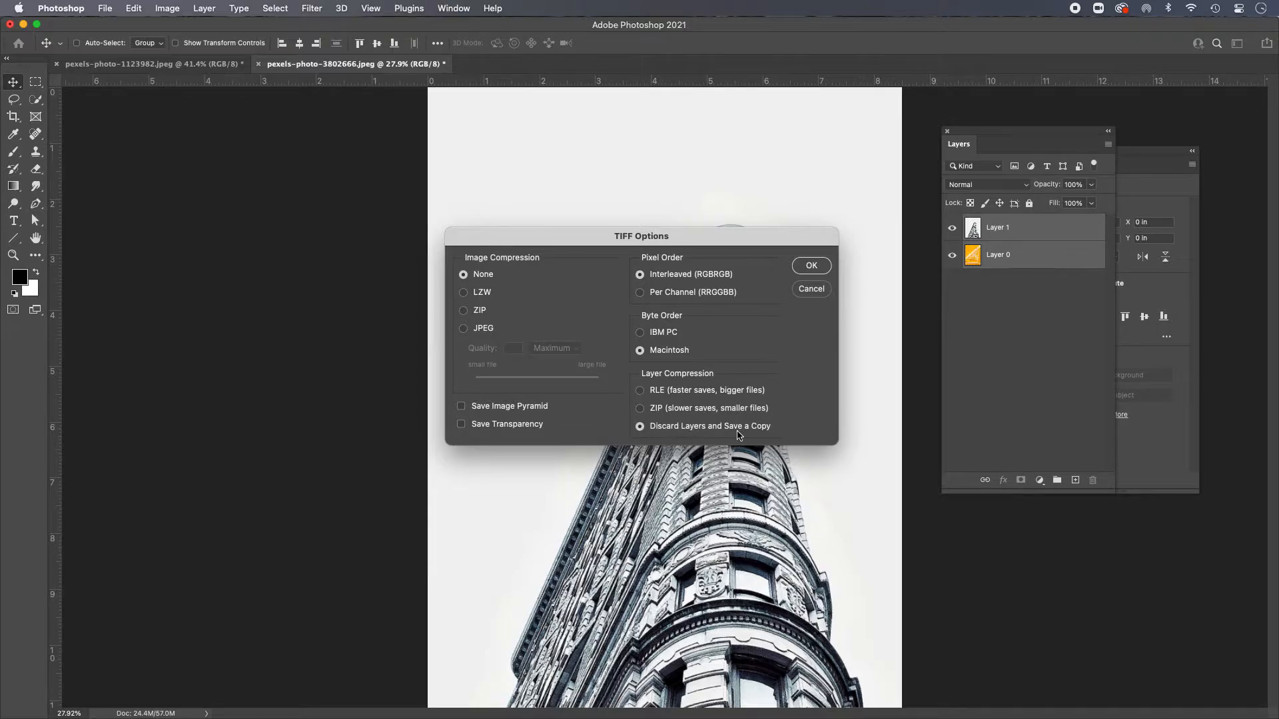
left_click(813, 265)
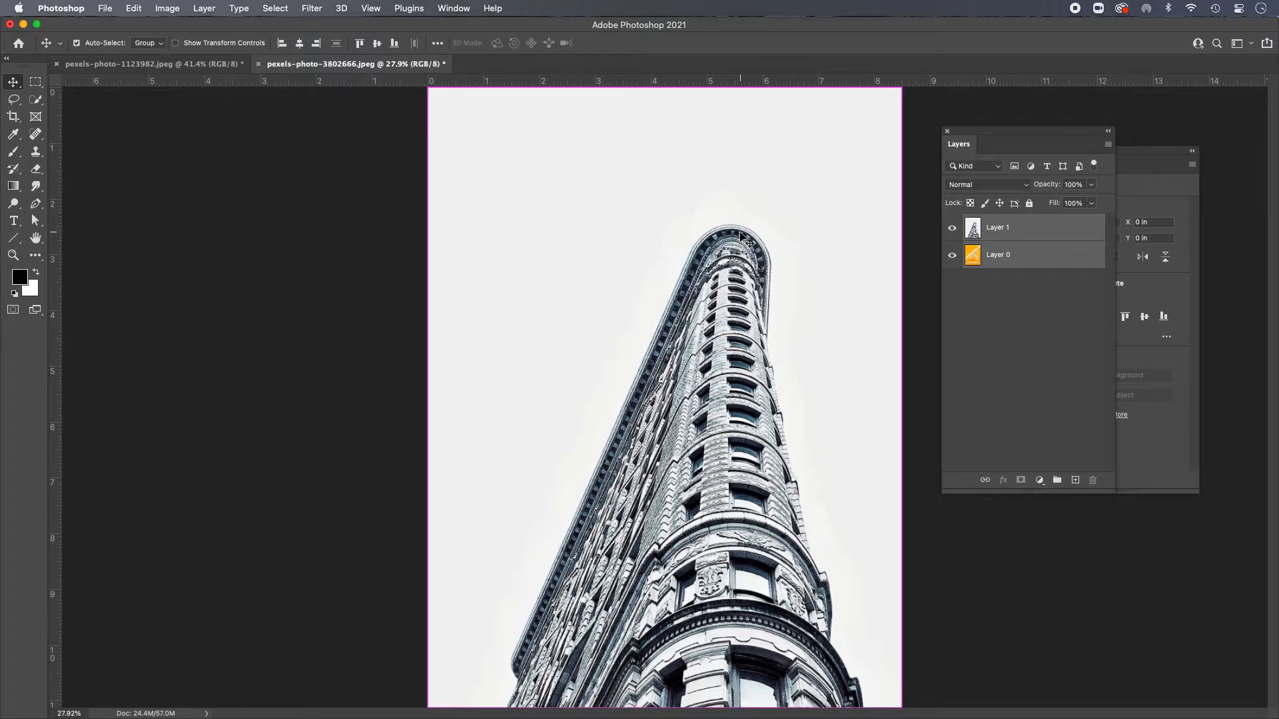
Step: Undo the crop on the building photo
key("super+z")
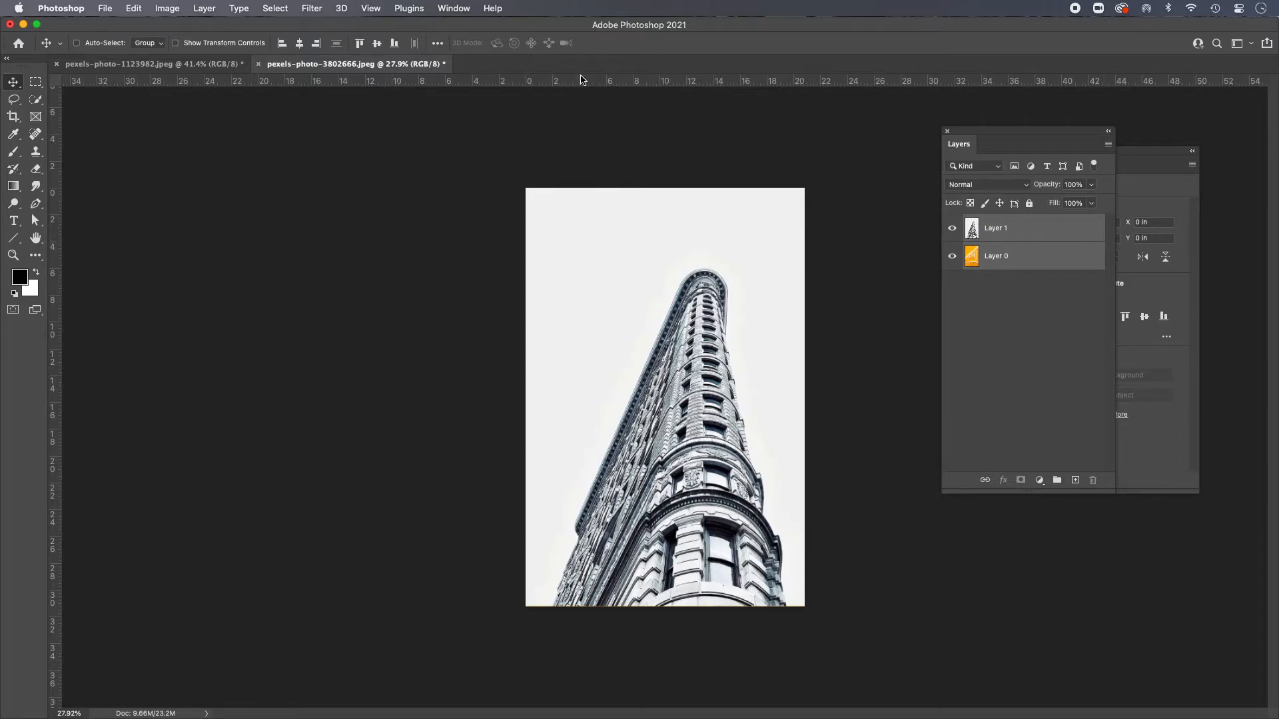
key("super")
key("super")
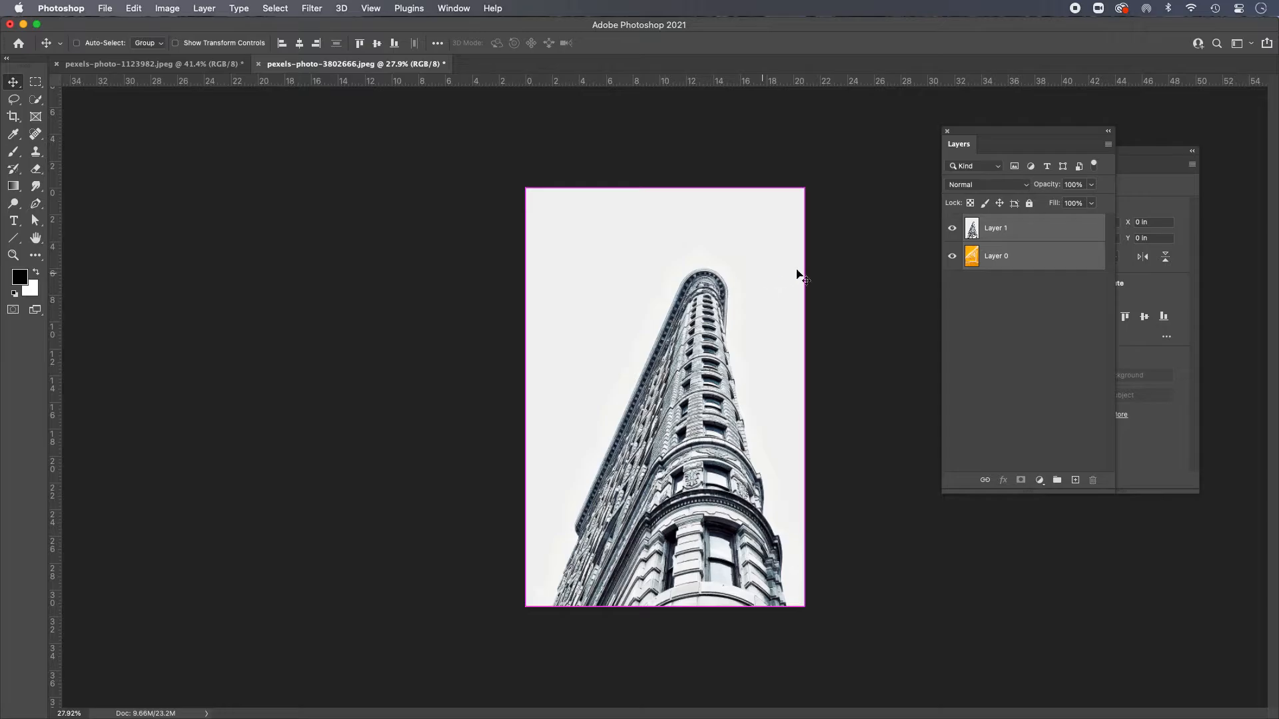
Step: Review the document's edit history and close the History panel group
left_click(456, 8)
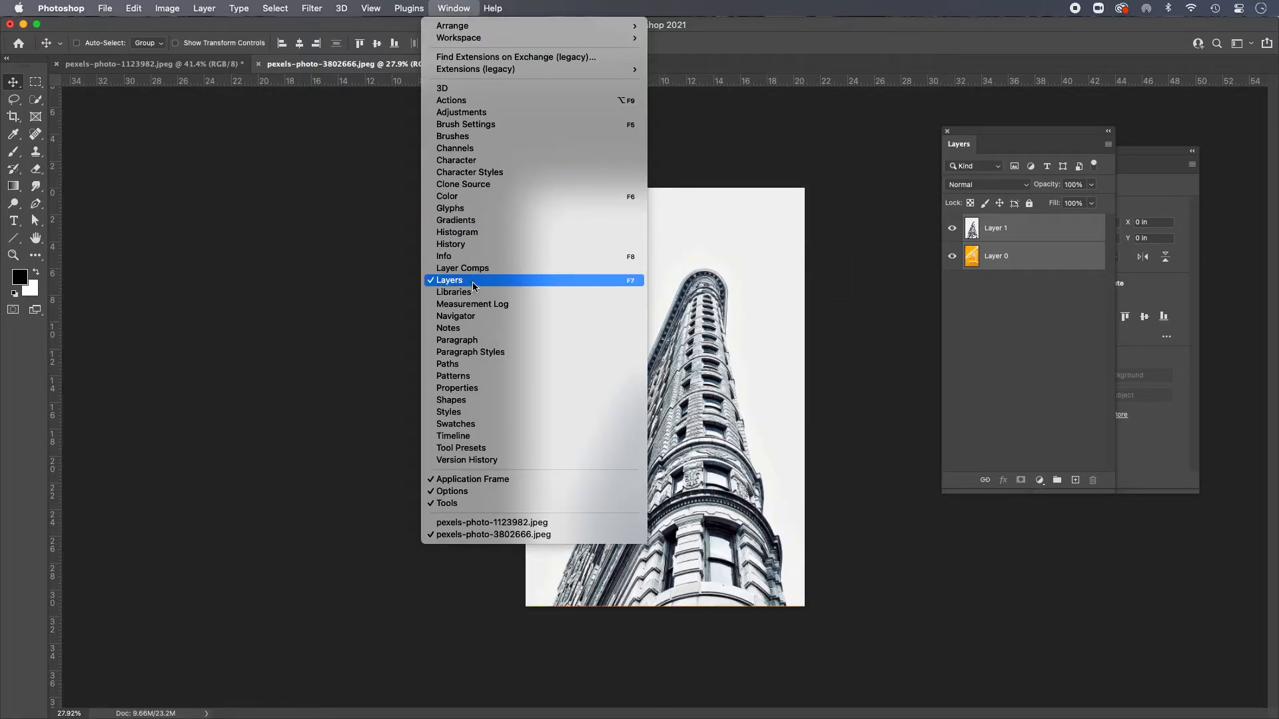
left_click(466, 244)
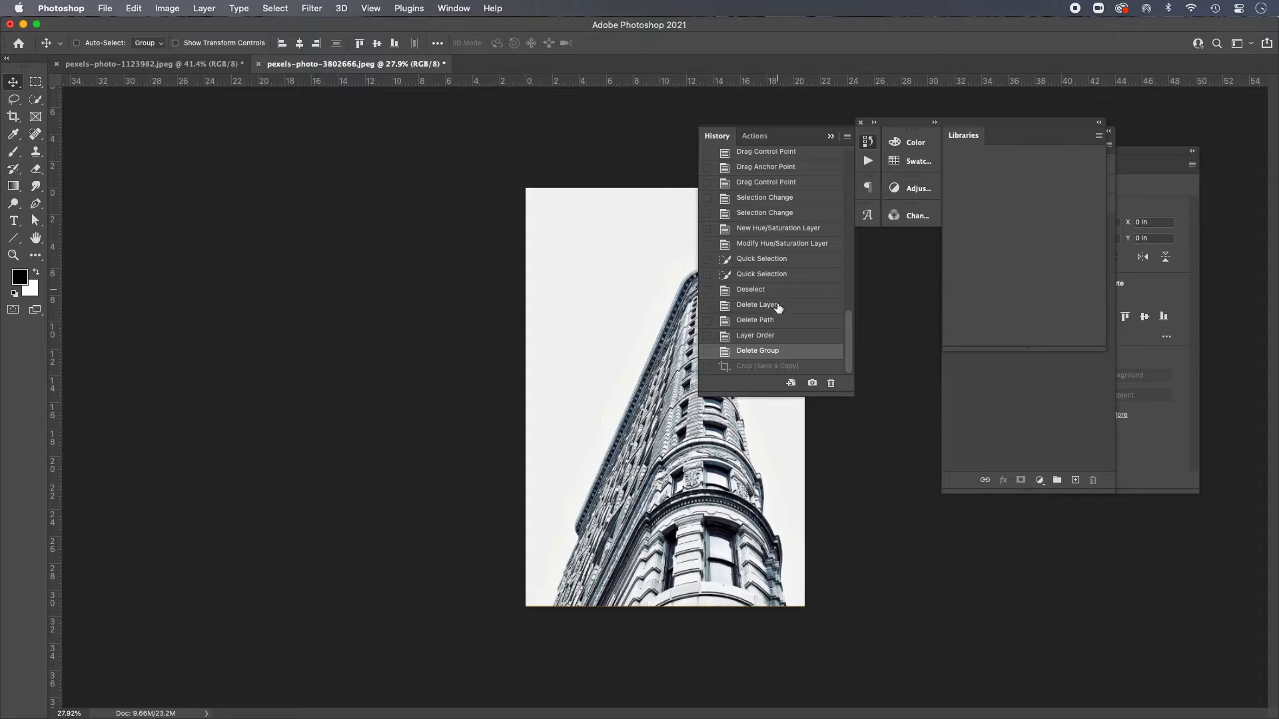
left_click(831, 135)
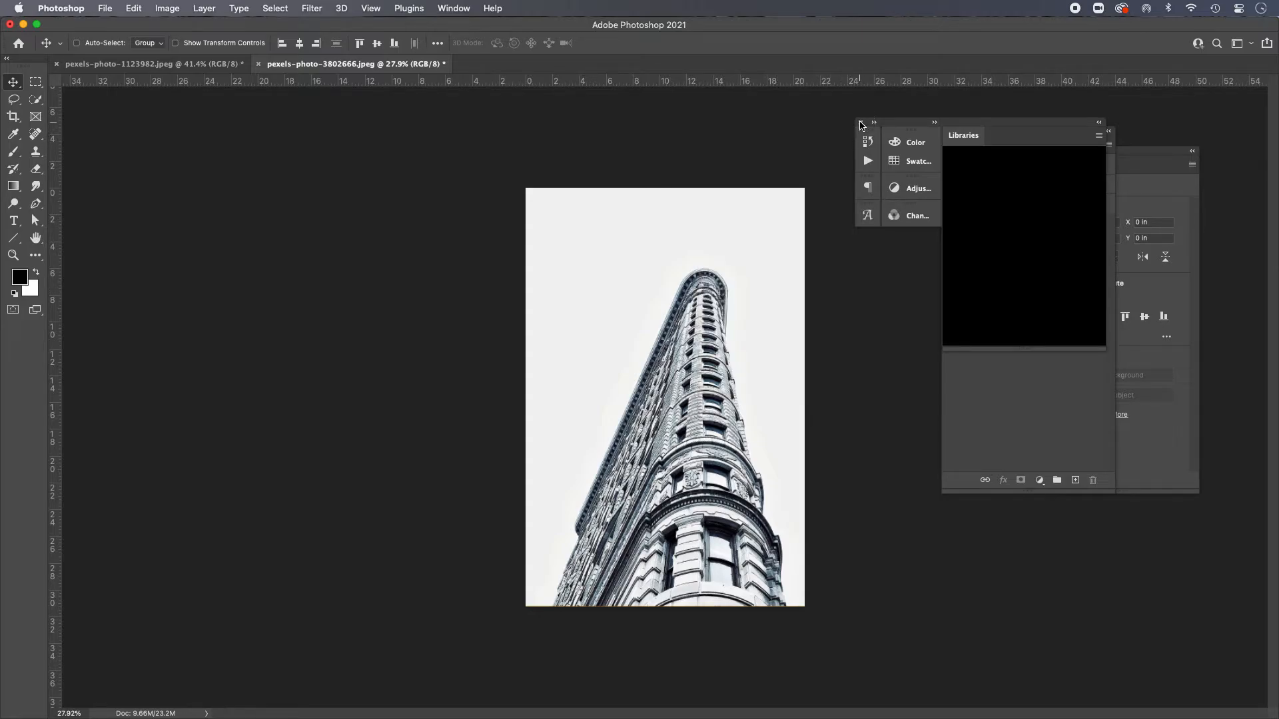
left_click(861, 124)
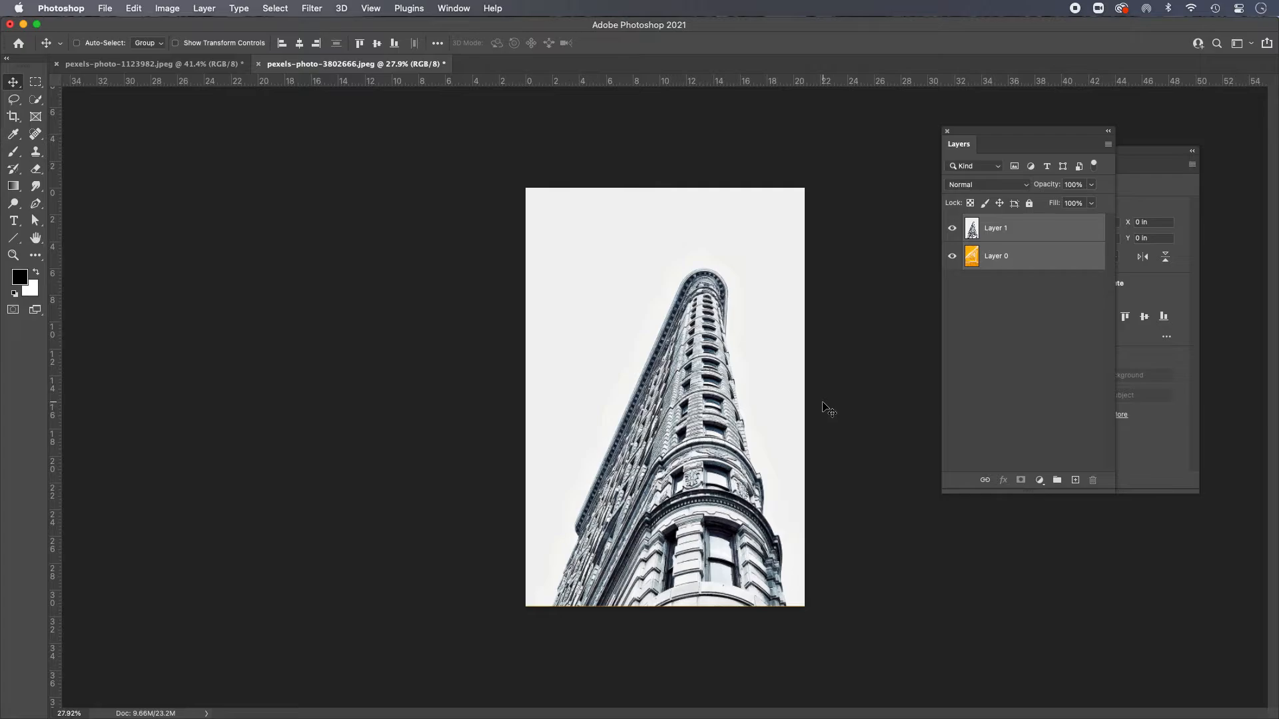
Step: Paste the copied STATUS masthead as a Smart Object and enlarge it to about 778% width and 792% height
key("super+v")
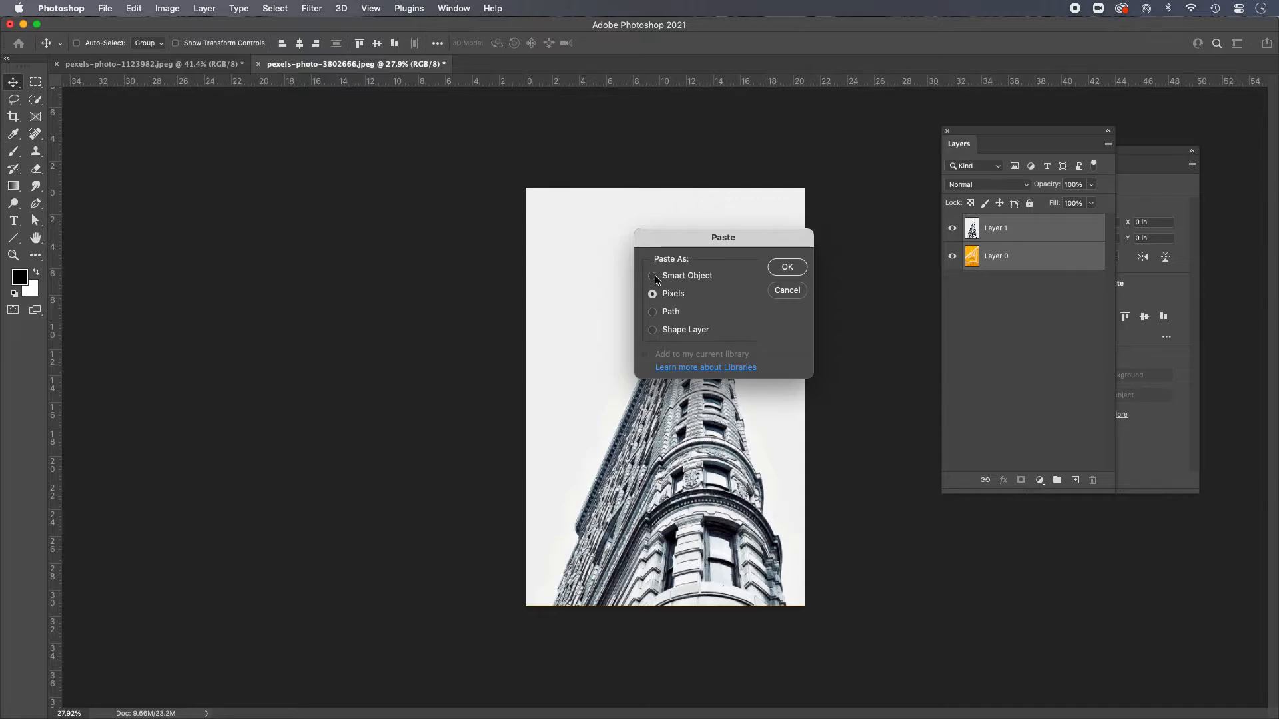
left_click(693, 279)
left_click(786, 268)
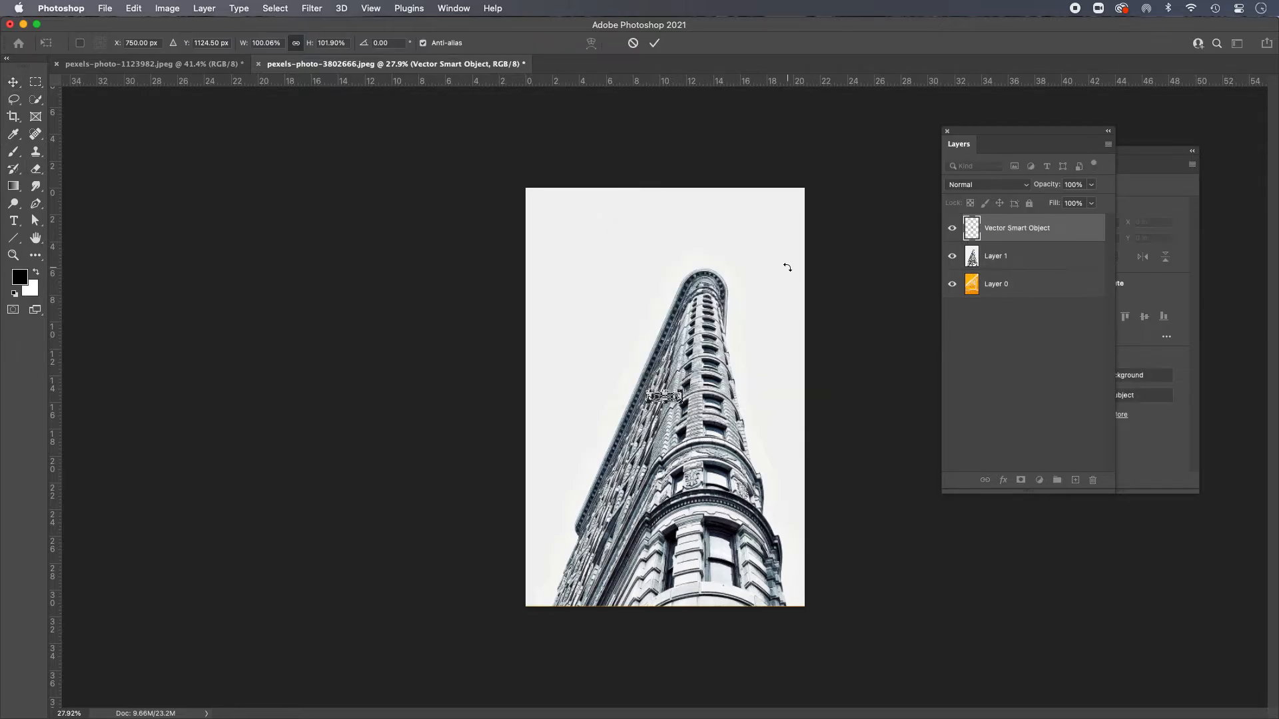
left_click_drag(679, 391, 778, 320)
left_click_drag(648, 363, 543, 319)
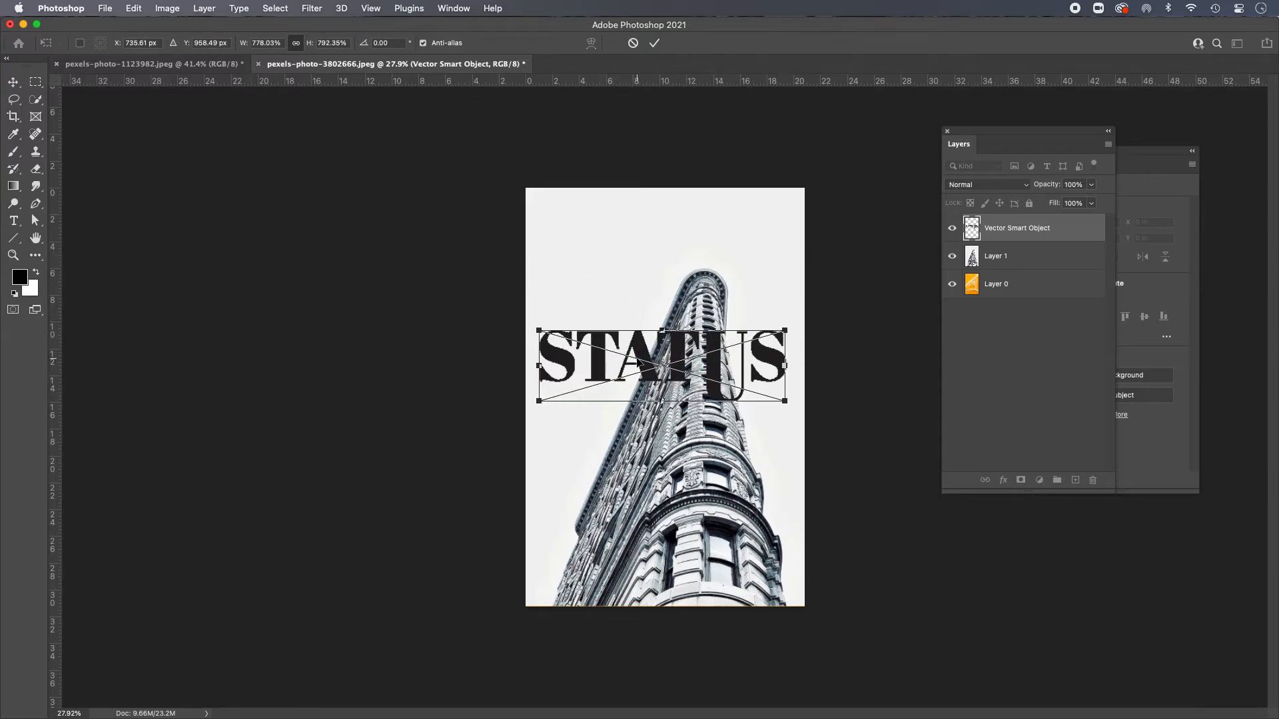
Step: Move the STATUS masthead to the top of the cover above the building, centred at about X 750 px, Y 264 px
key("super+plus")
key("super+plus")
key("super+plus")
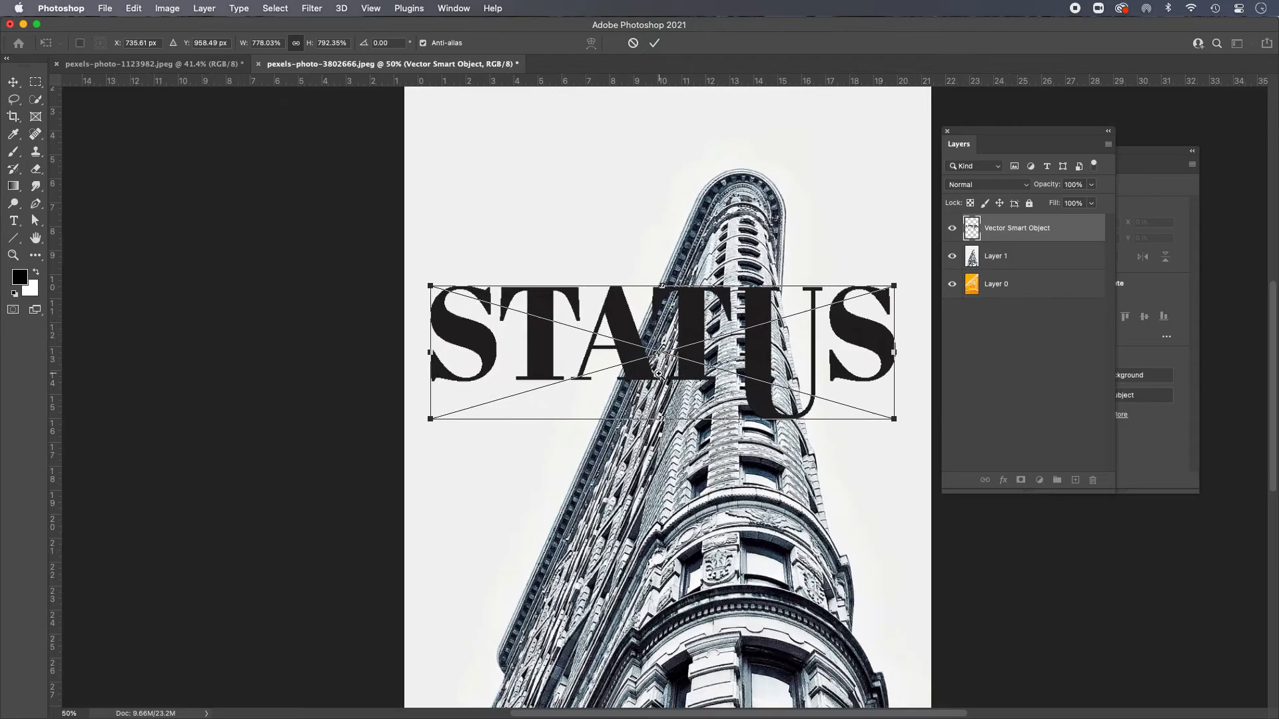
left_click_drag(663, 368, 554, 535)
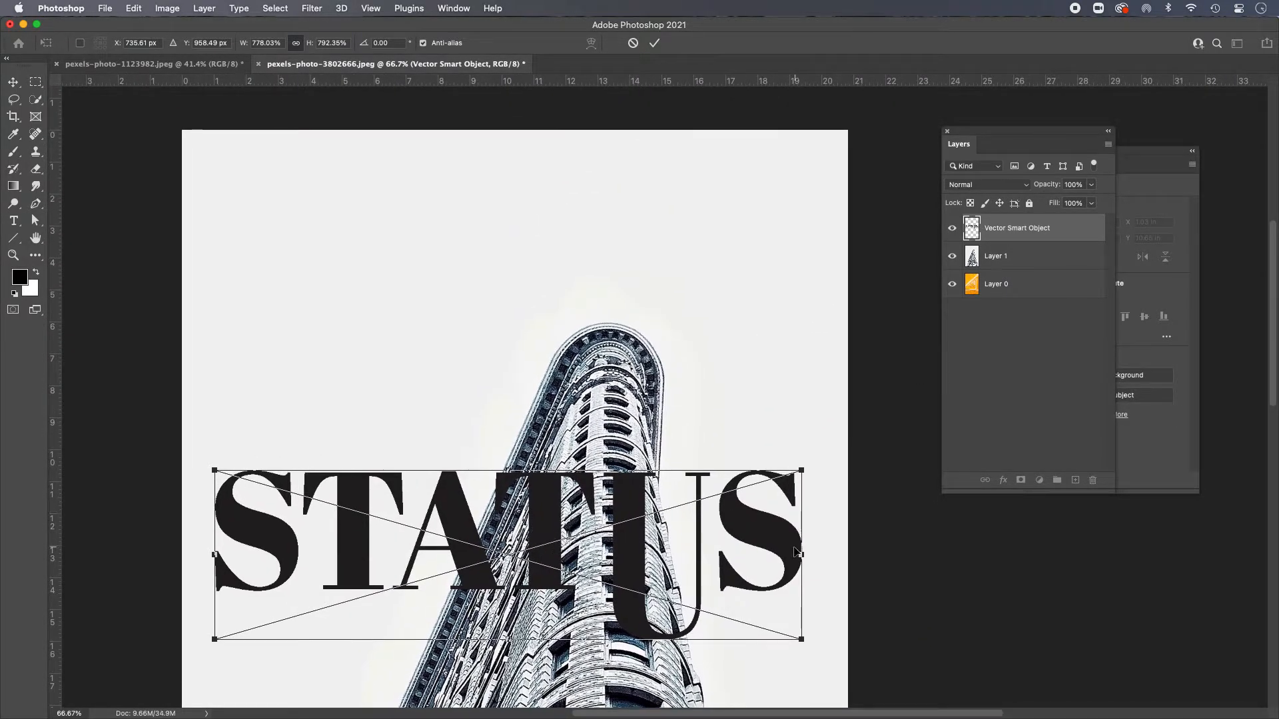
left_click_drag(766, 545, 769, 236)
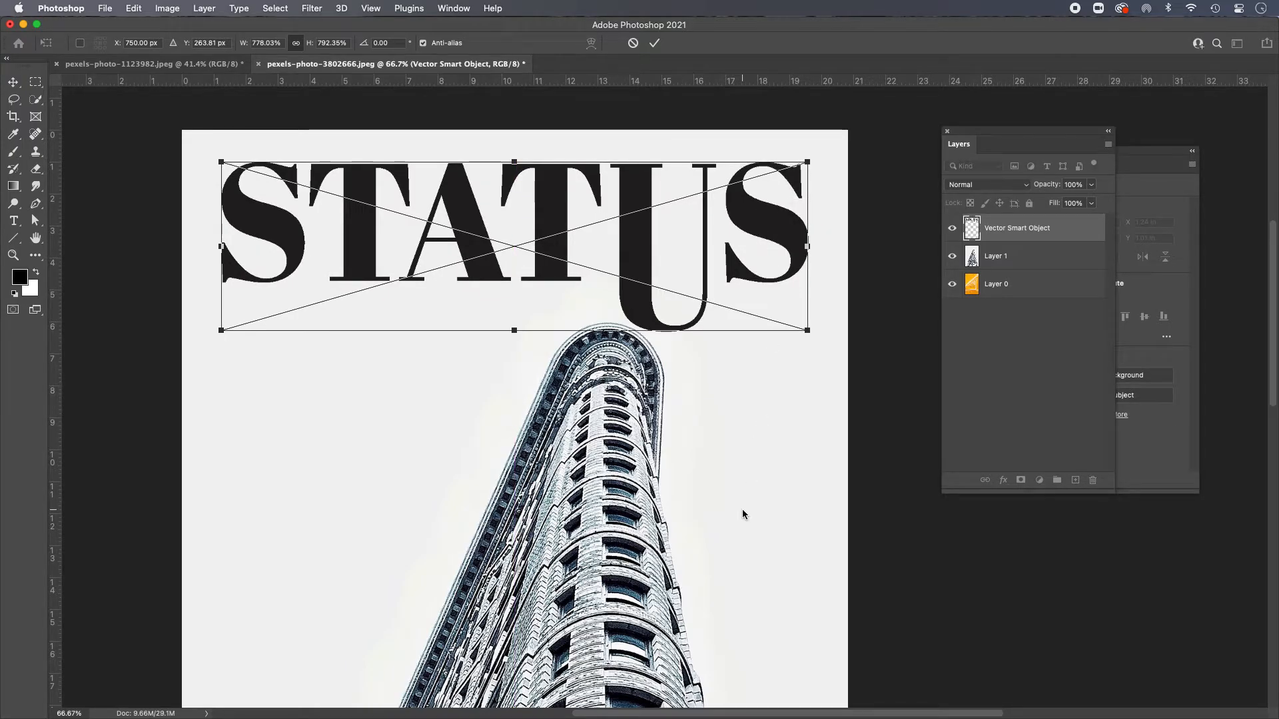
Step: Commit the STATUS masthead's transform and examine its letter edges against the building photo at high magnification
left_click(654, 43)
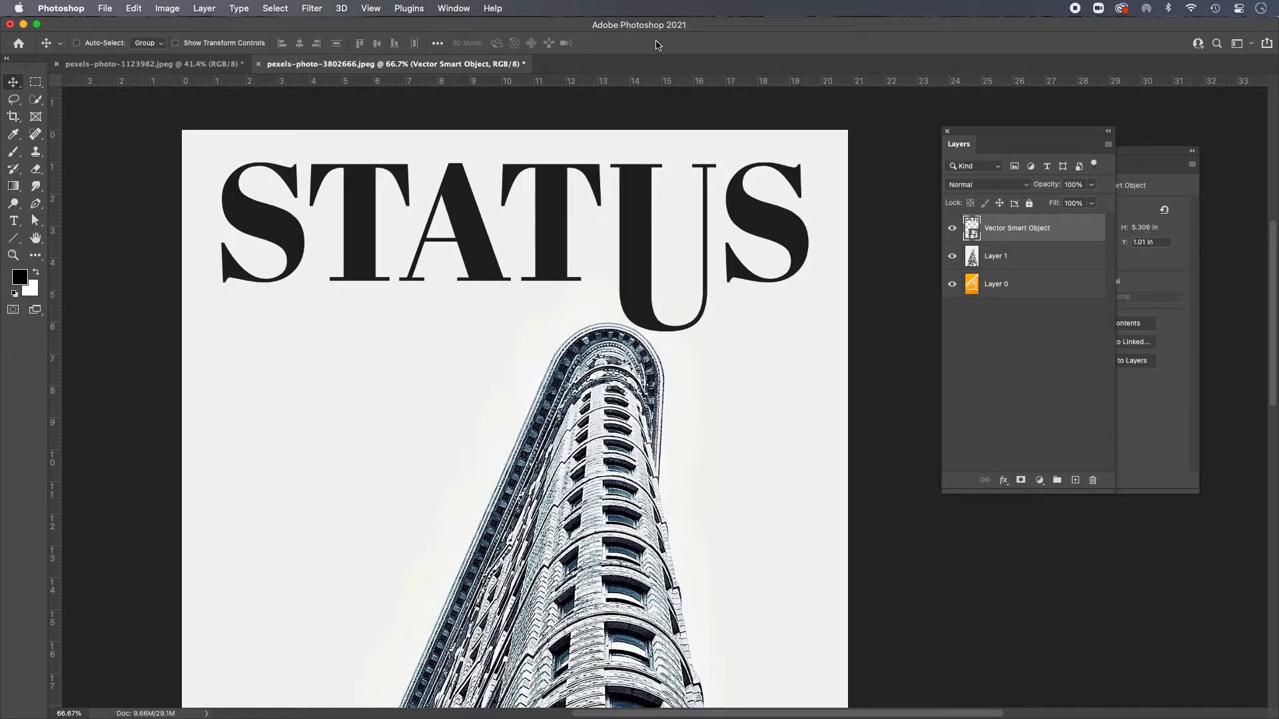
left_click_drag(631, 246, 717, 300)
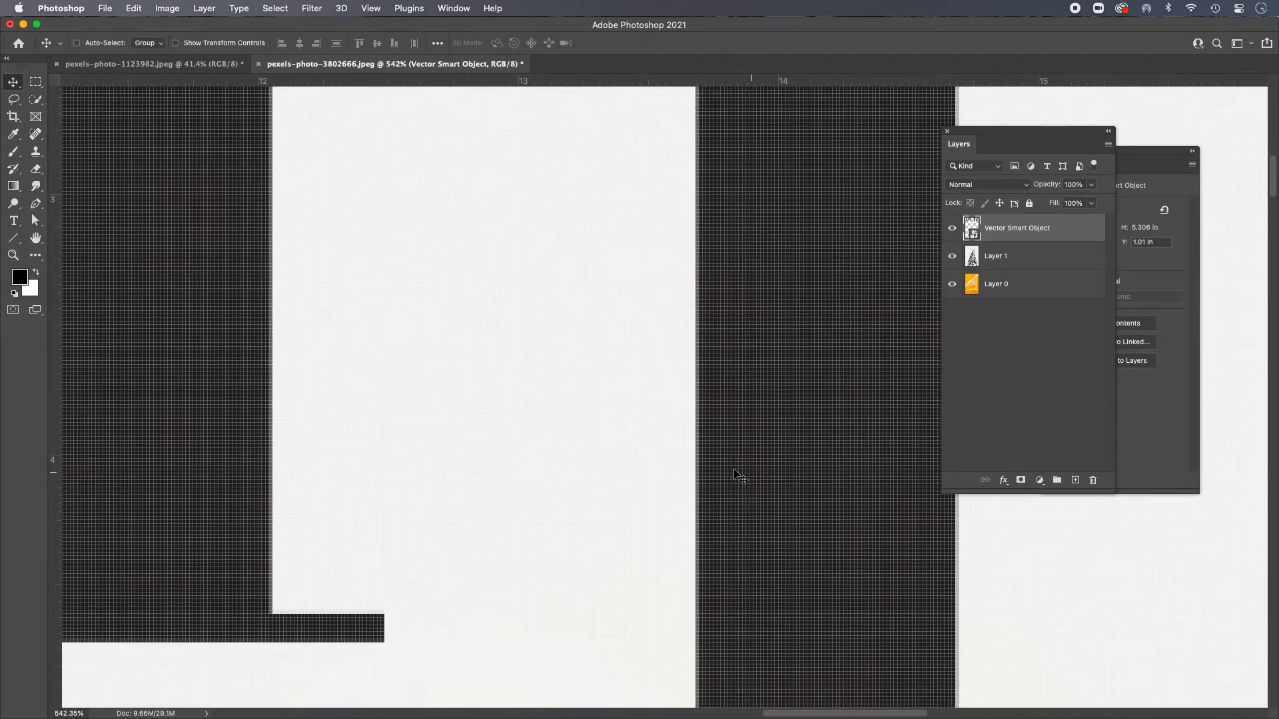
left_click_drag(690, 528, 490, 462)
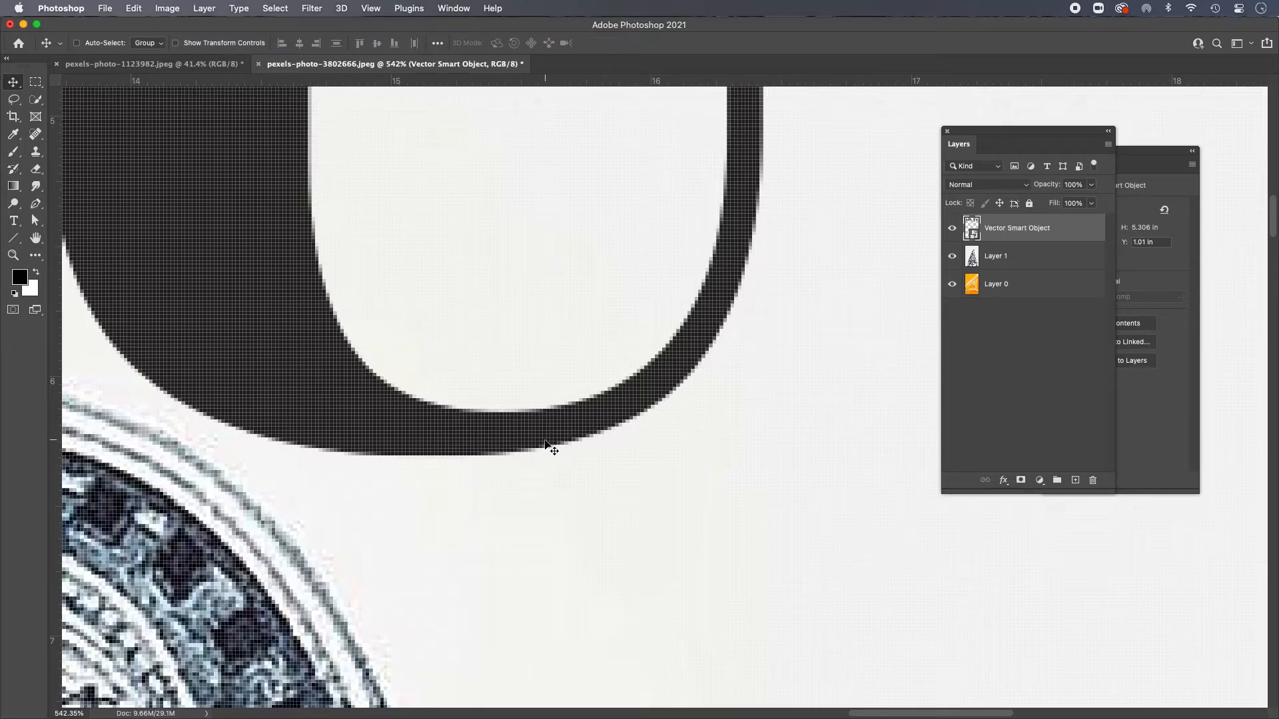
left_click(514, 442, "alt+super")
left_click(515, 442, "alt+super")
left_click(566, 429, "alt+super")
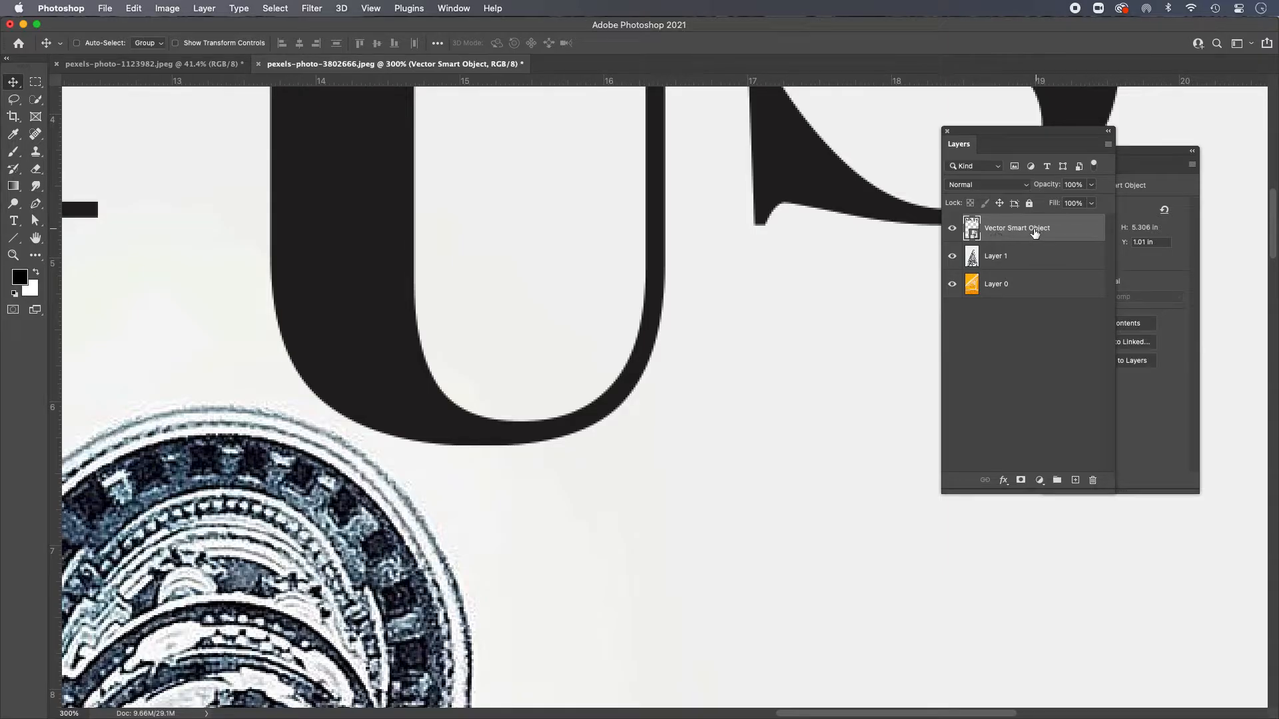
scroll(499, 399, "down", 3)
left_click_drag(523, 377, 739, 471)
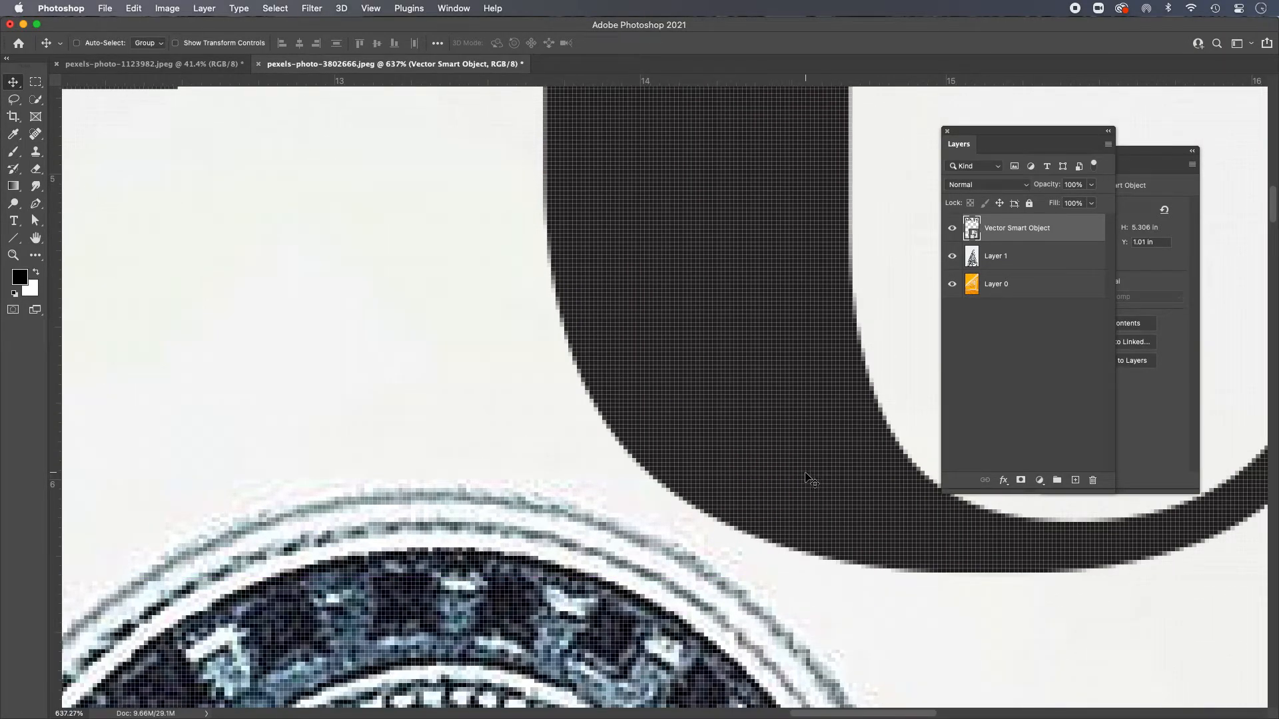
scroll(773, 459, "down", 1)
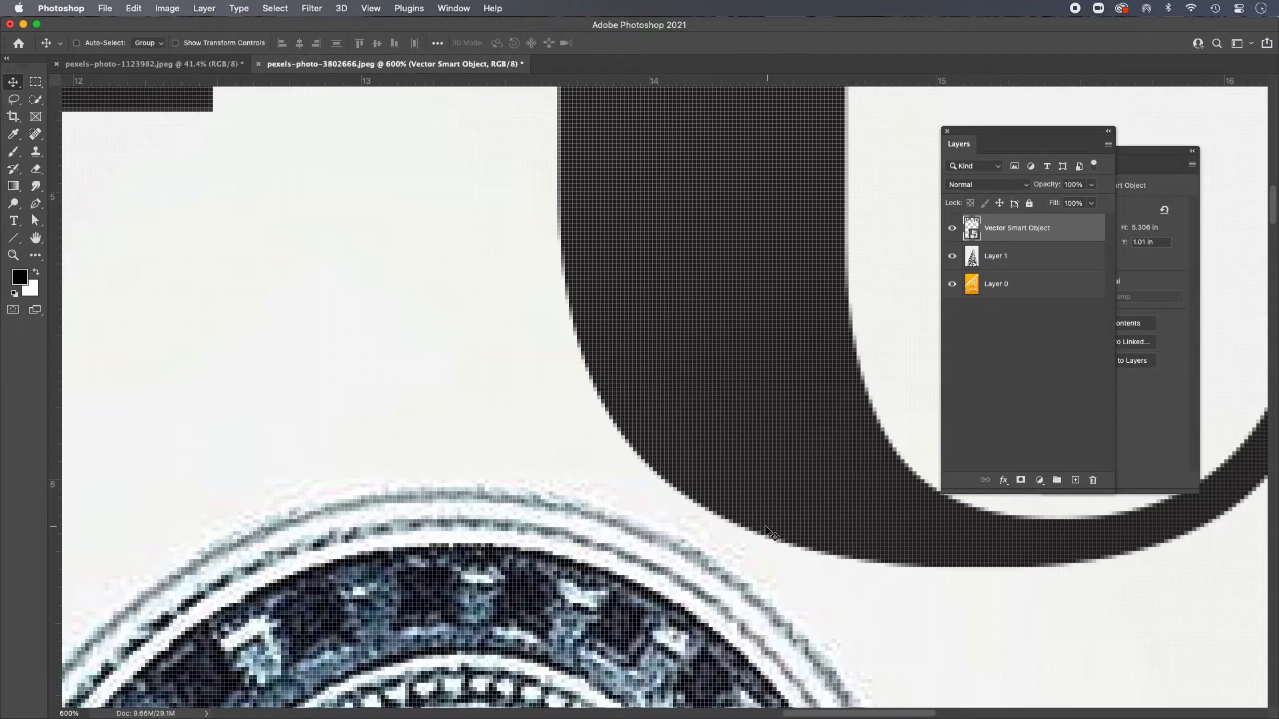
scroll(737, 502, "down", 10)
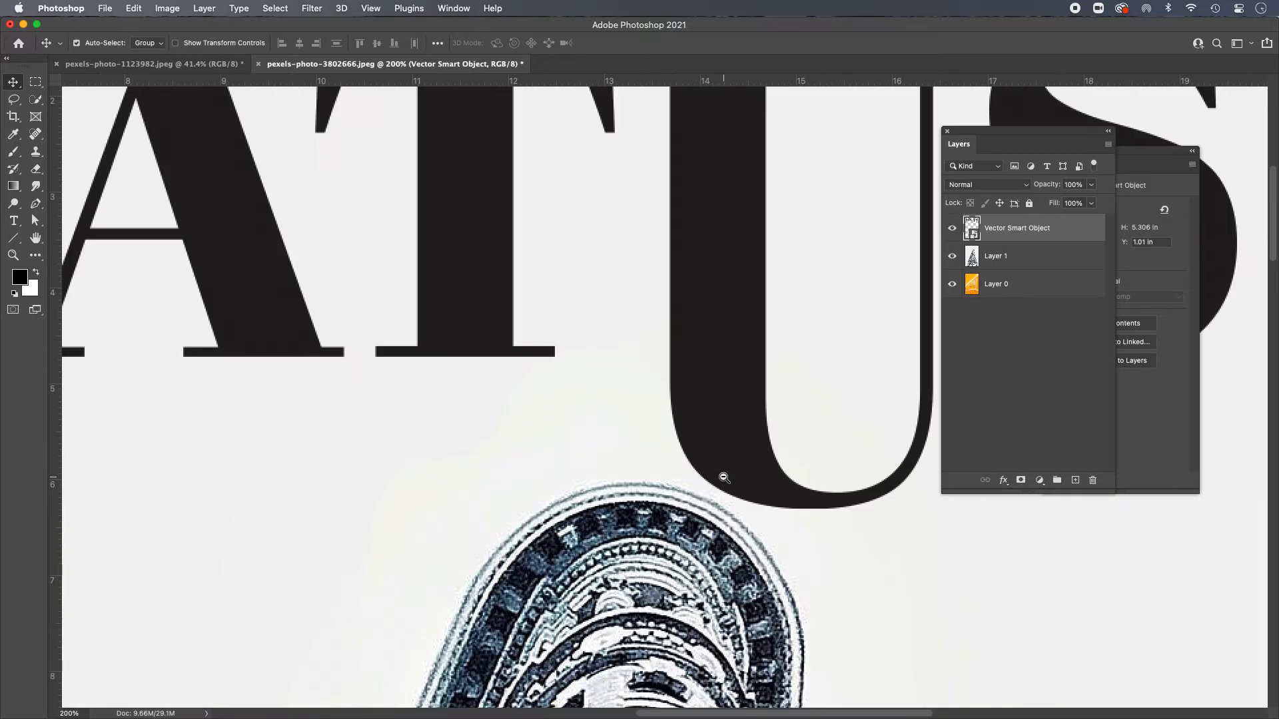
scroll(730, 476, "right", 10)
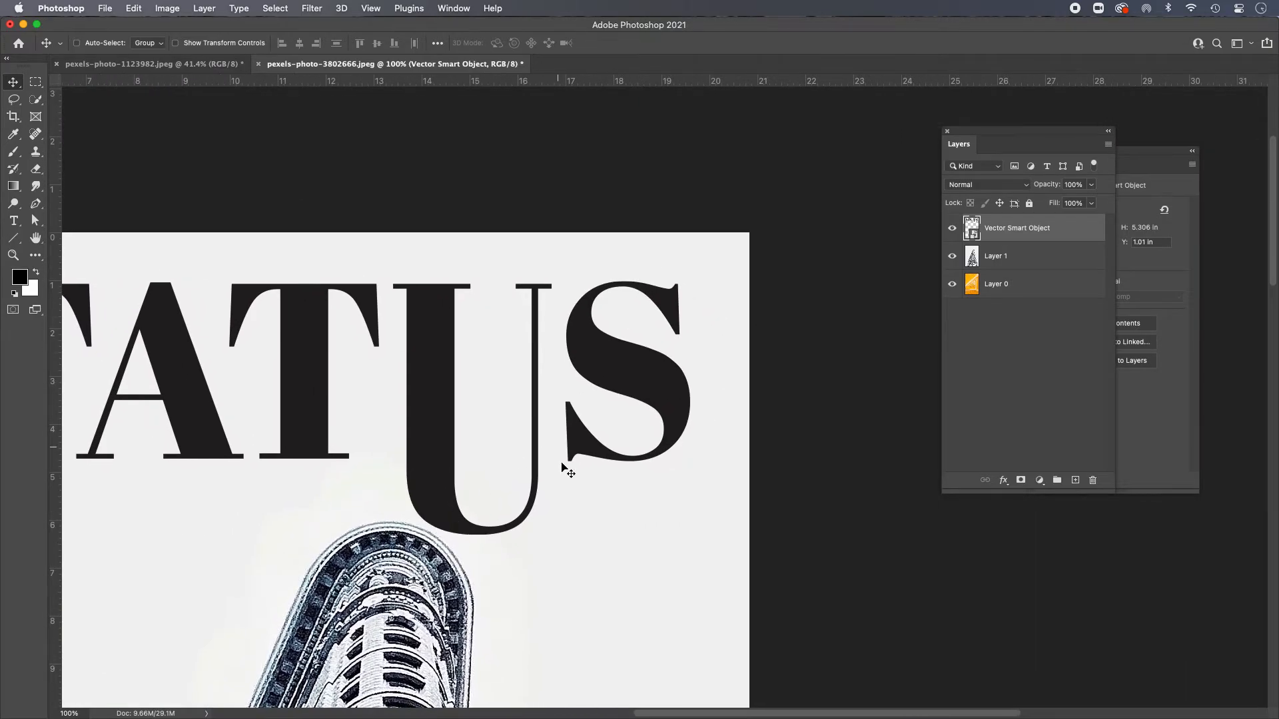
Step: Try enlarging the STATUS masthead to about 8.68 in high and examine the sharpness of its letter edges
key("super+t")
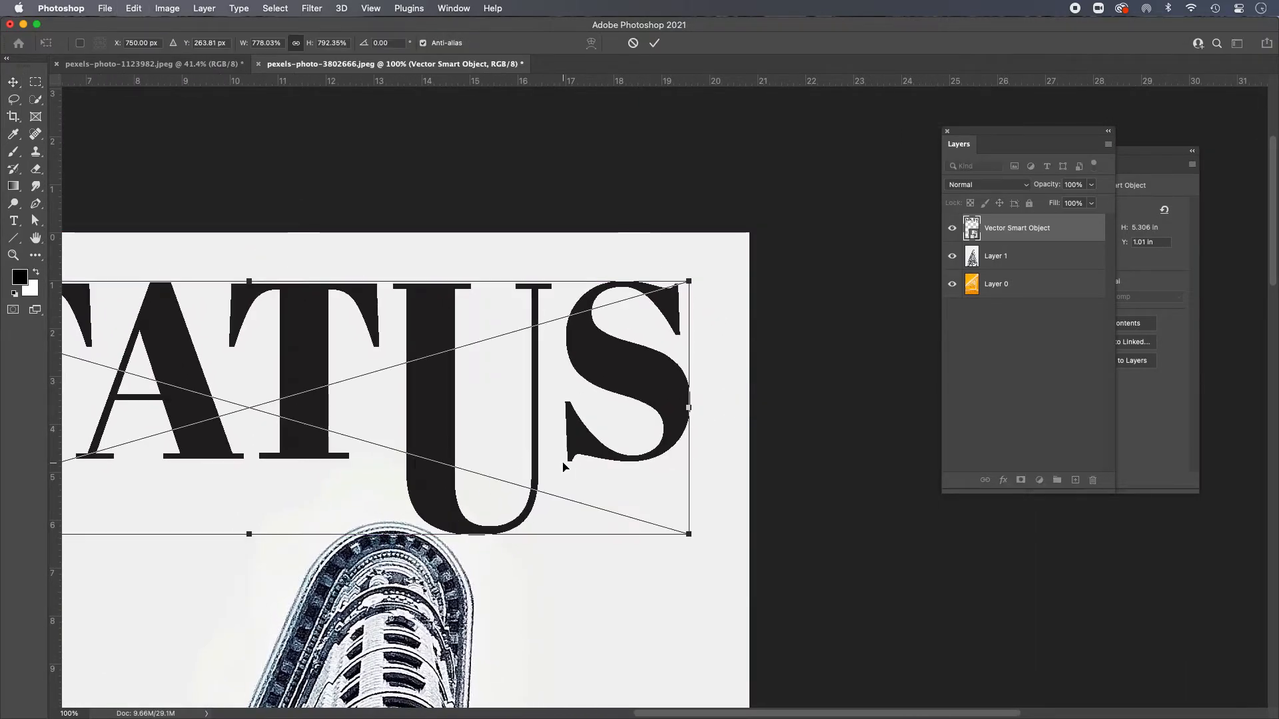
left_click_drag(691, 535, 1261, 696)
key("Return")
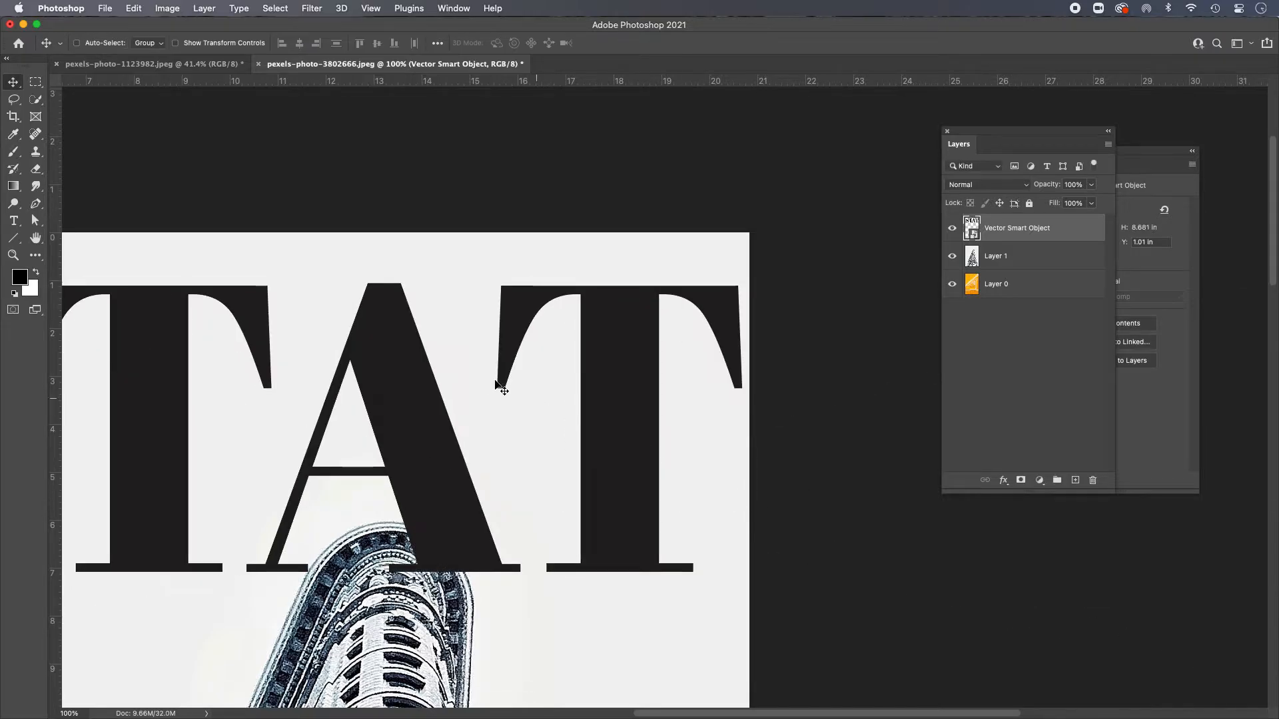
left_click_drag(508, 314, 596, 342)
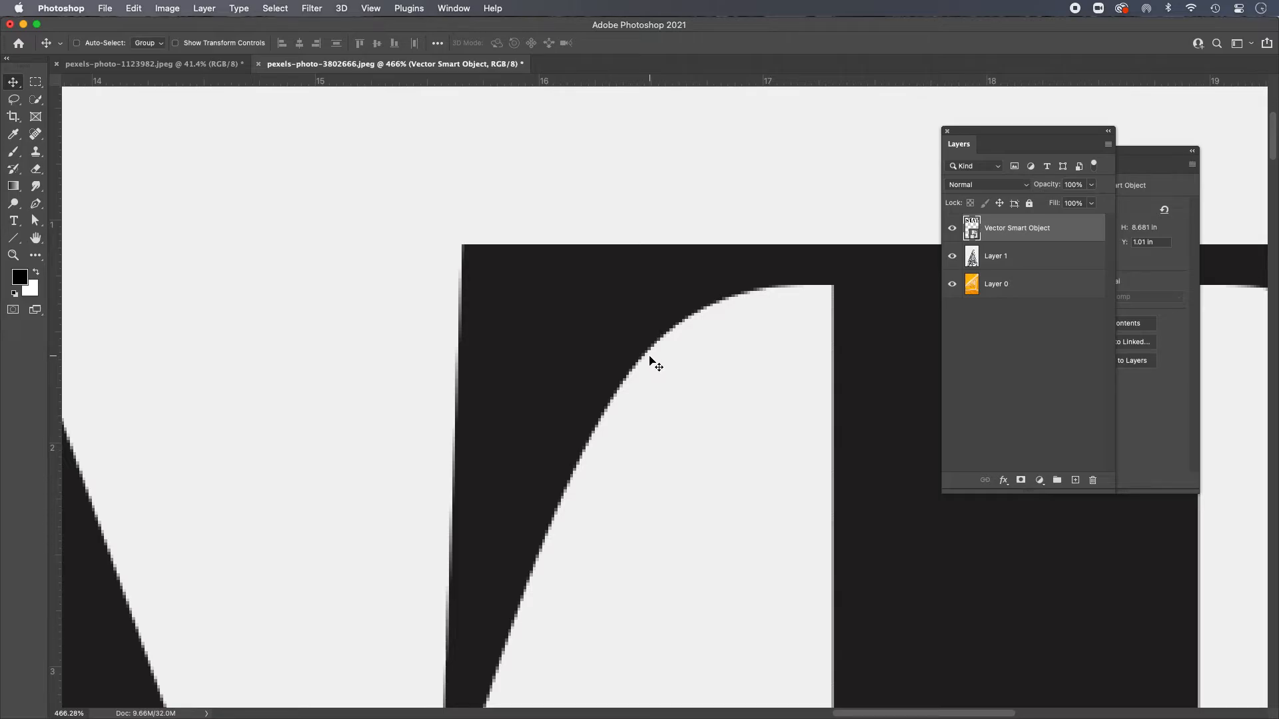
scroll(766, 403, "down", 1)
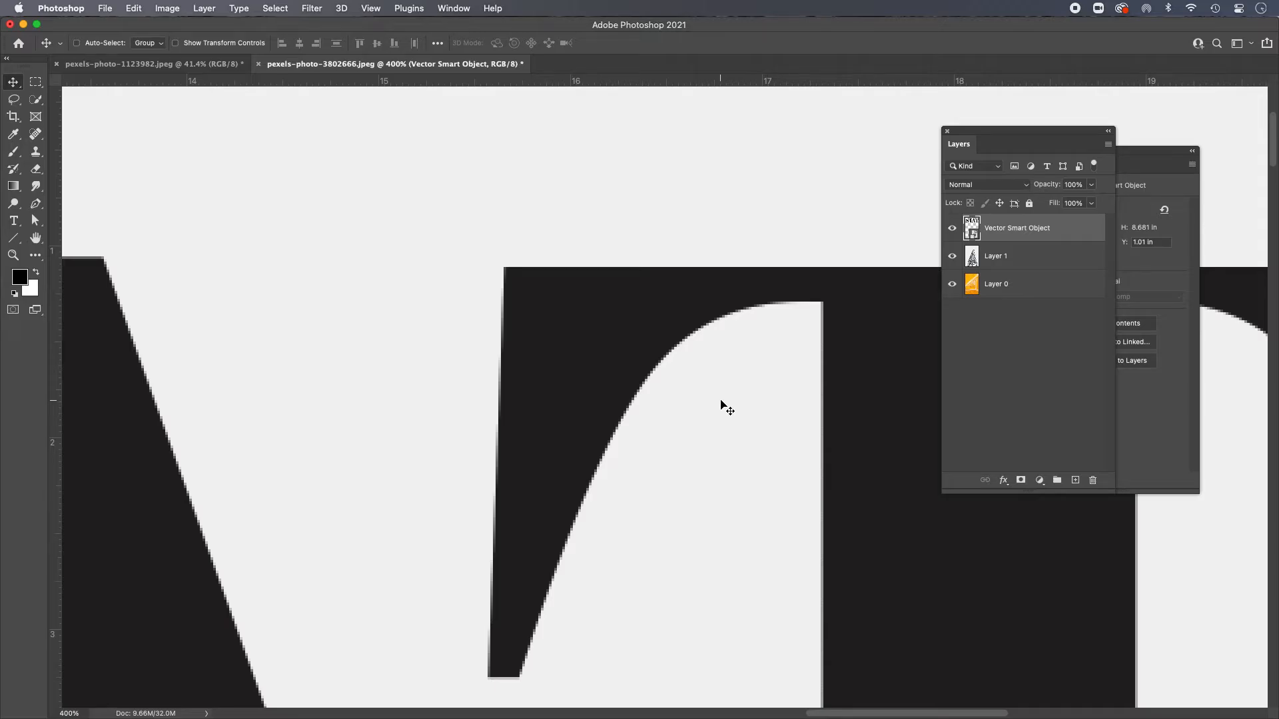
key("super+z")
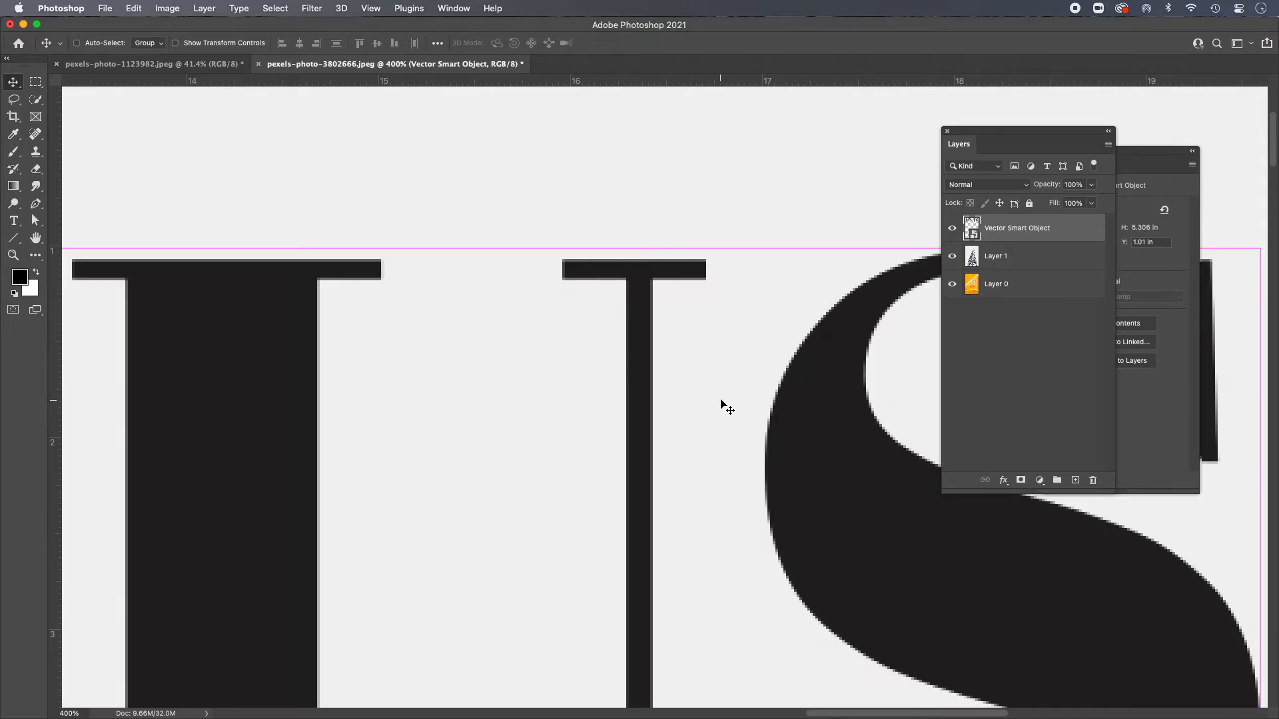
Step: Move the STATUS masthead down to about Y 2.11 in so the U overlaps the building's tip
left_click(683, 385, "alt+super")
left_click(680, 383, "alt+super")
left_click(679, 383, "alt+super")
left_click(679, 382, "alt+super")
left_click_drag(639, 408, 663, 271)
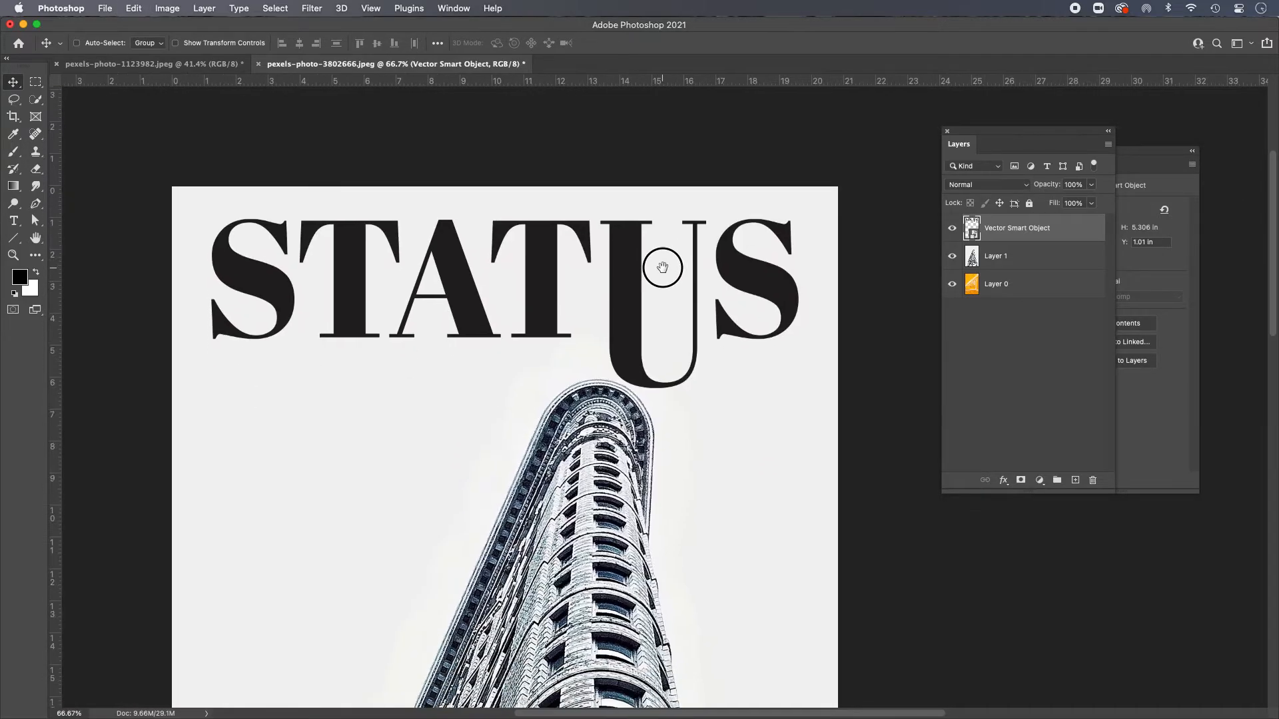
left_click(633, 281)
left_click_drag(633, 281, 638, 327)
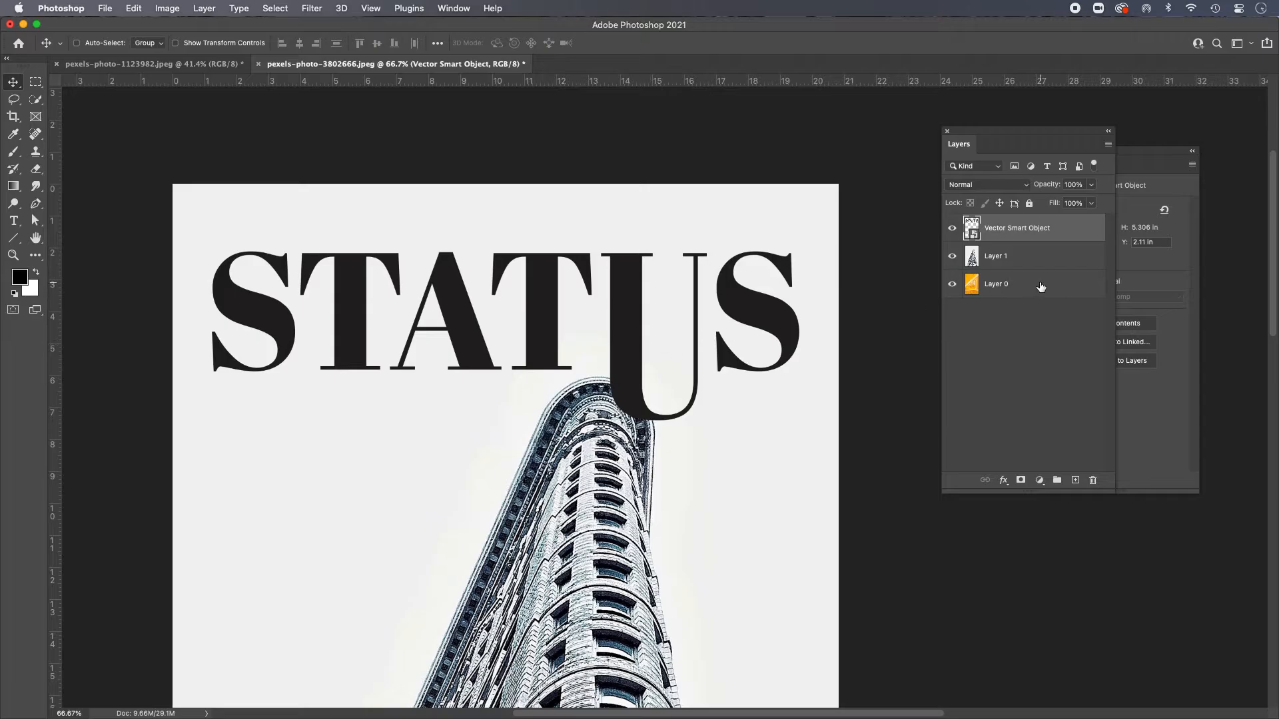
Step: Add a layer mask in the shape of the STATUS letters and paint out the U in black where it covers the building
left_click_drag(1017, 229, 1020, 481)
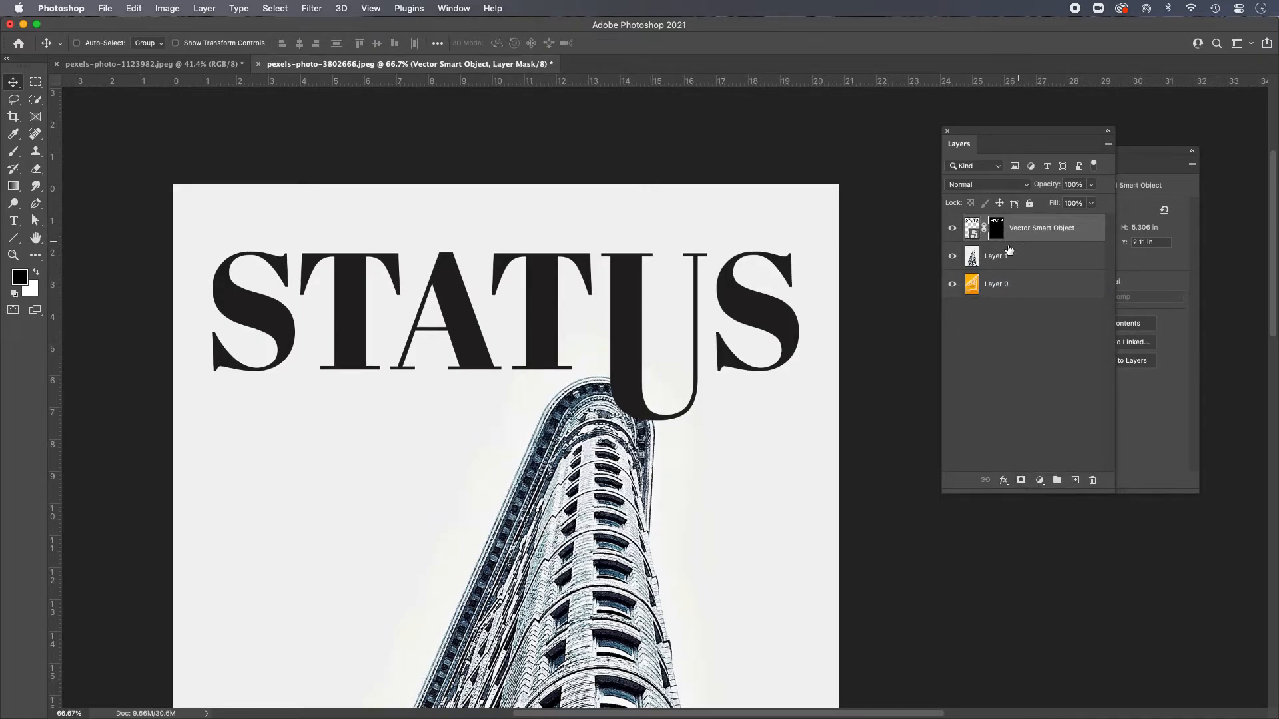
left_click(12, 153)
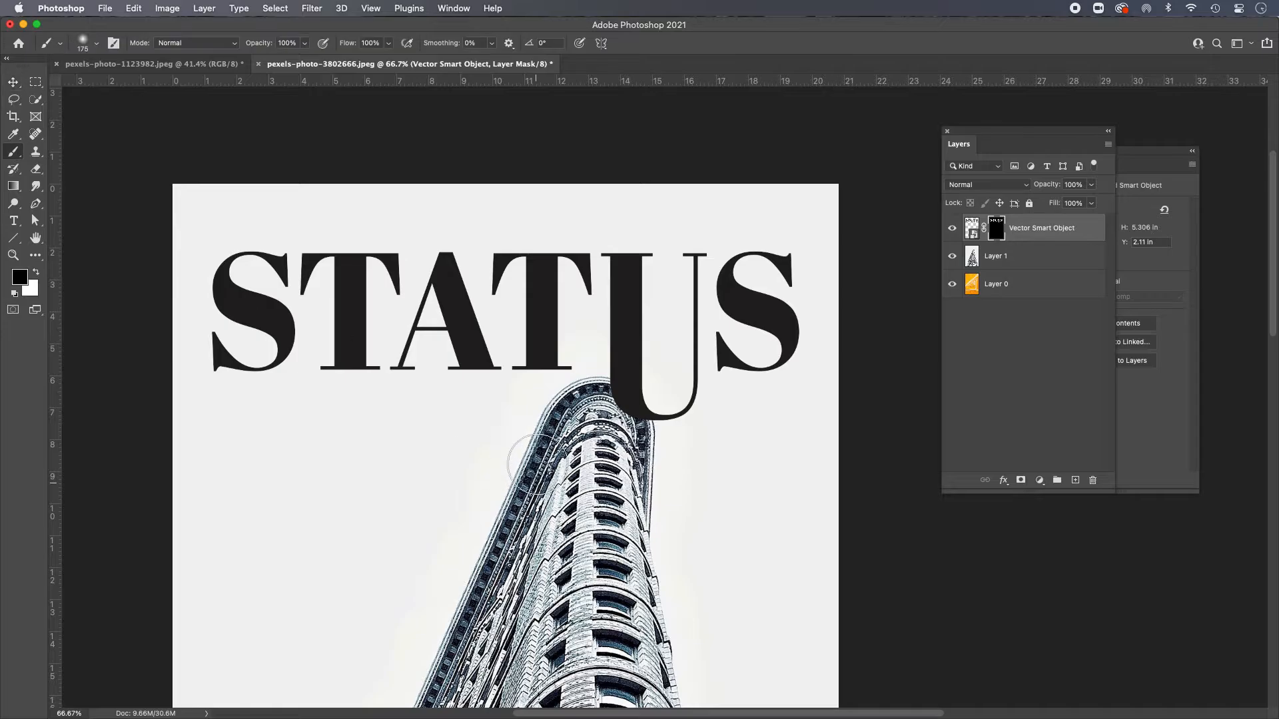
left_click(607, 406)
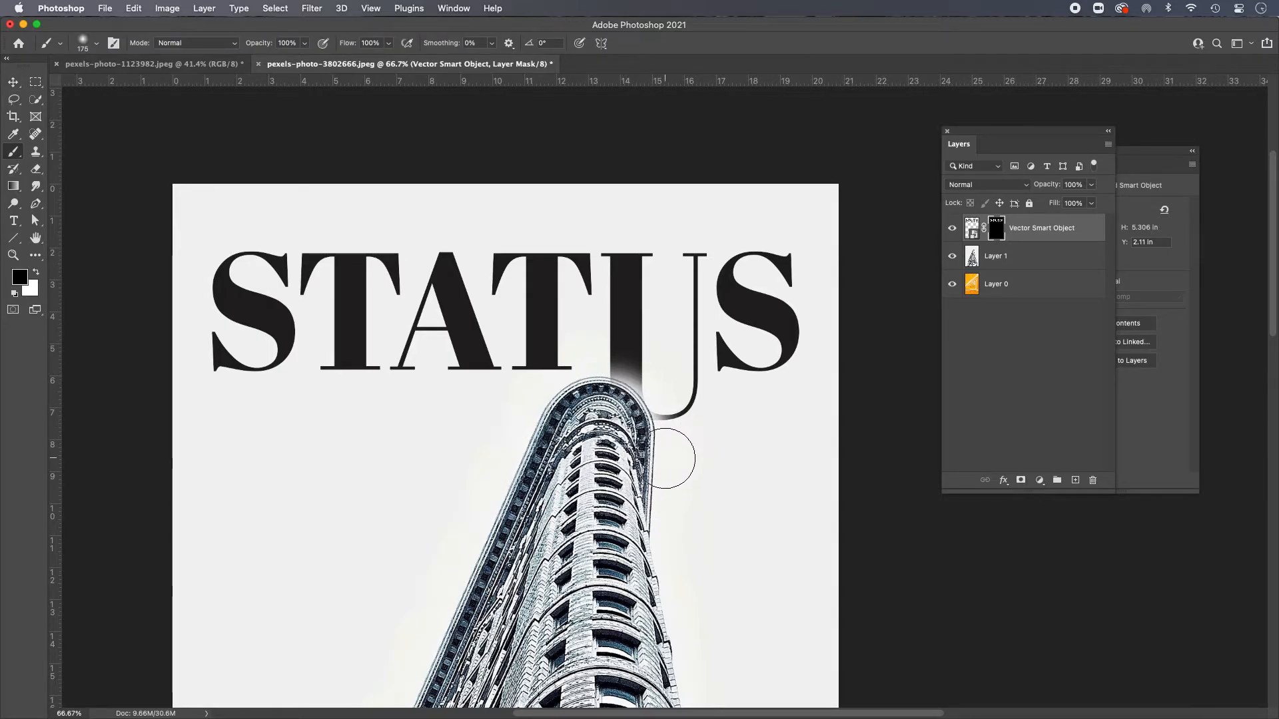
Step: Undo the mask painting, the masthead's layer mask and its last move
key("super+z")
key("super+z")
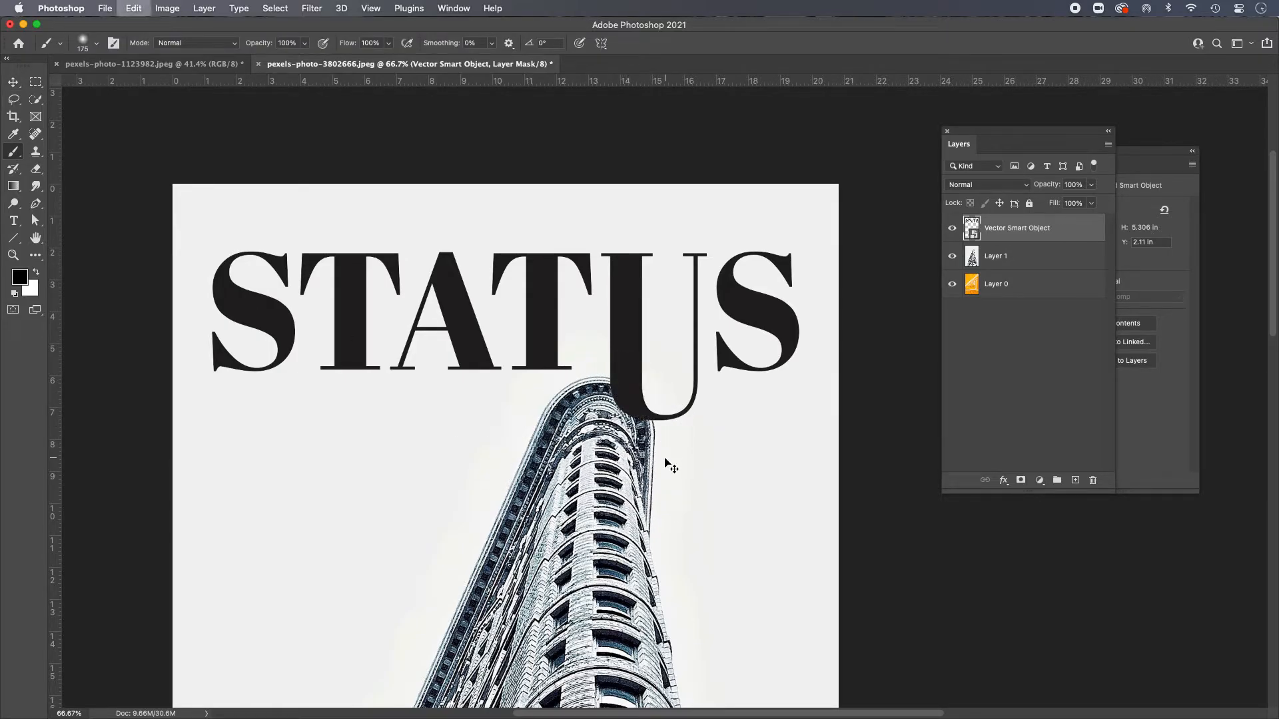
key("super+z")
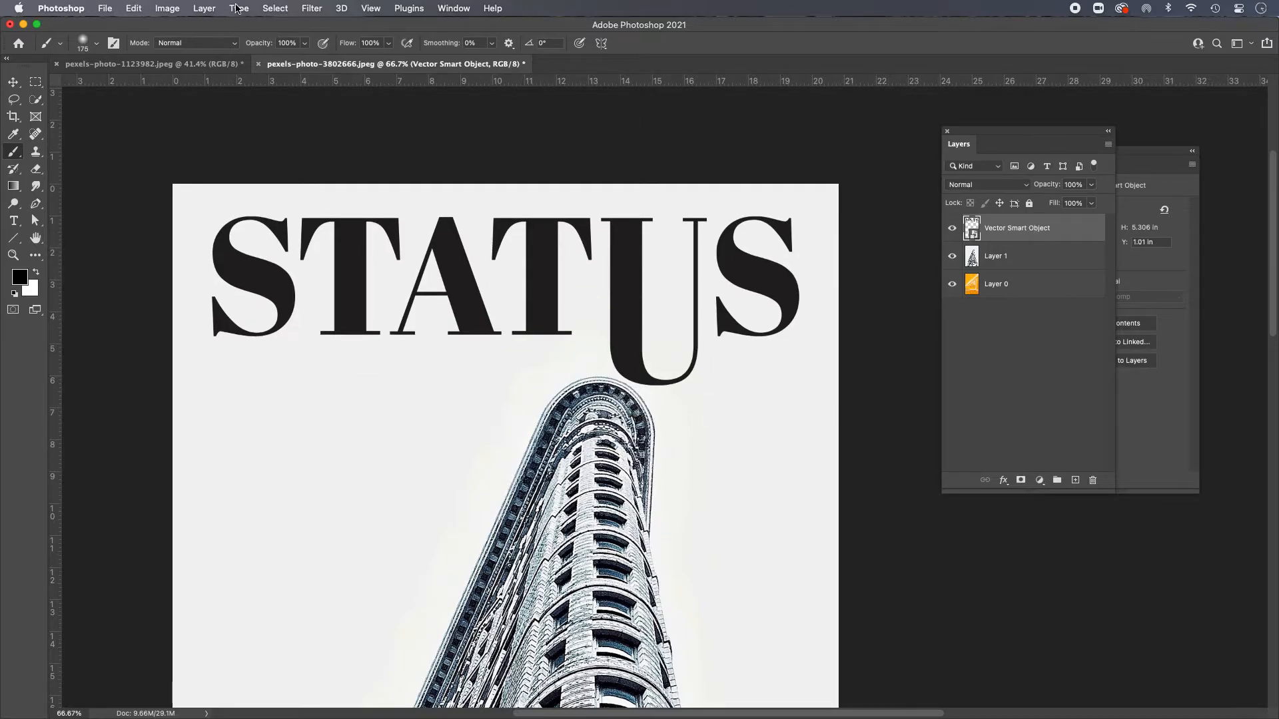
left_click(173, 9)
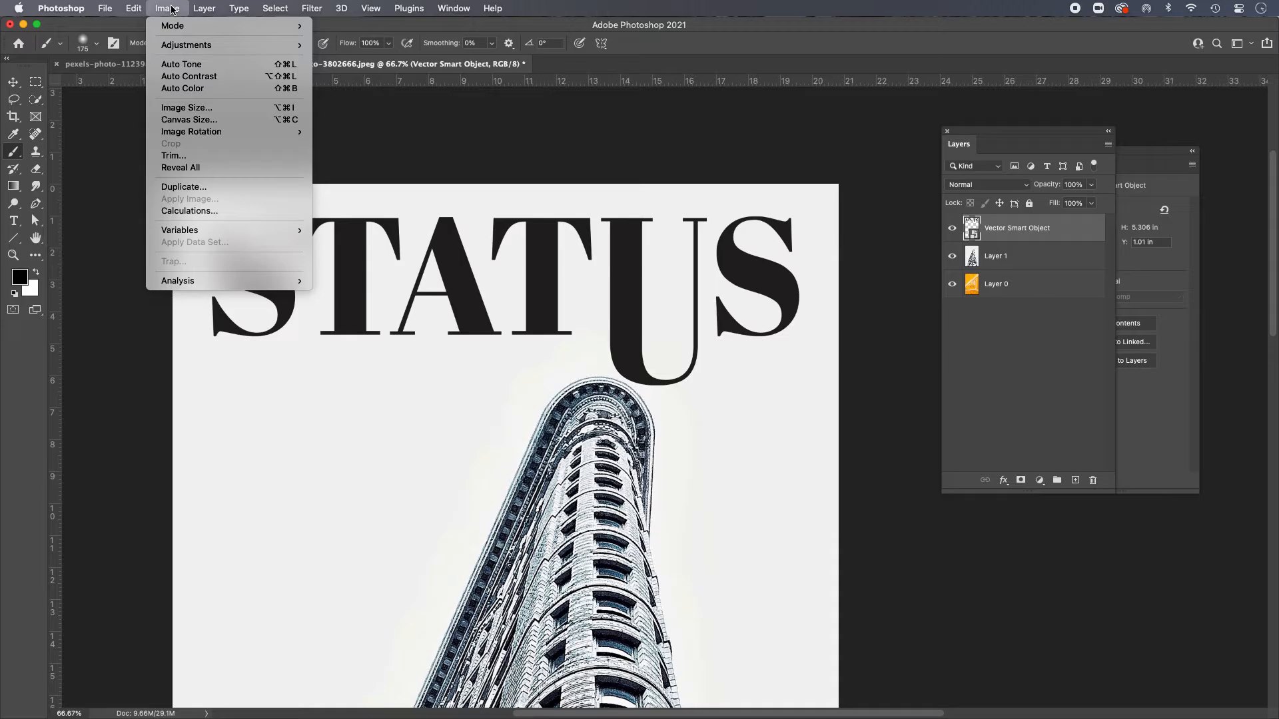
left_click(172, 9)
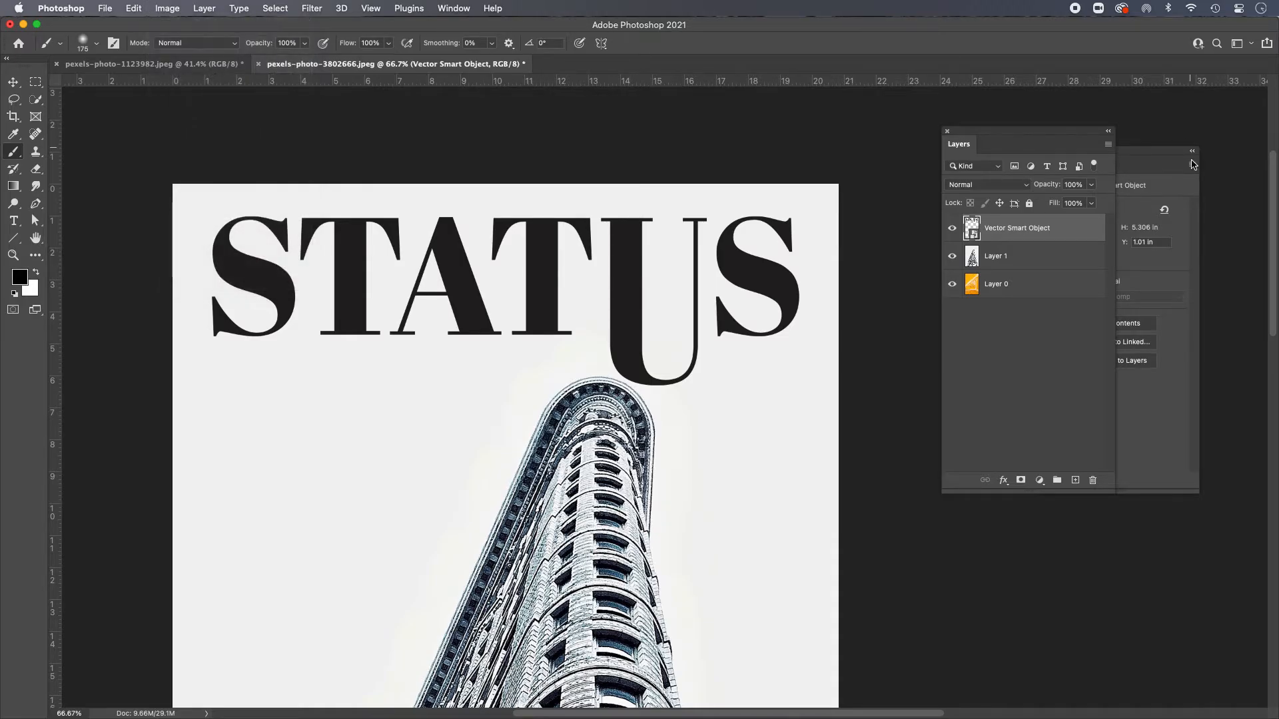
right_click(1066, 231)
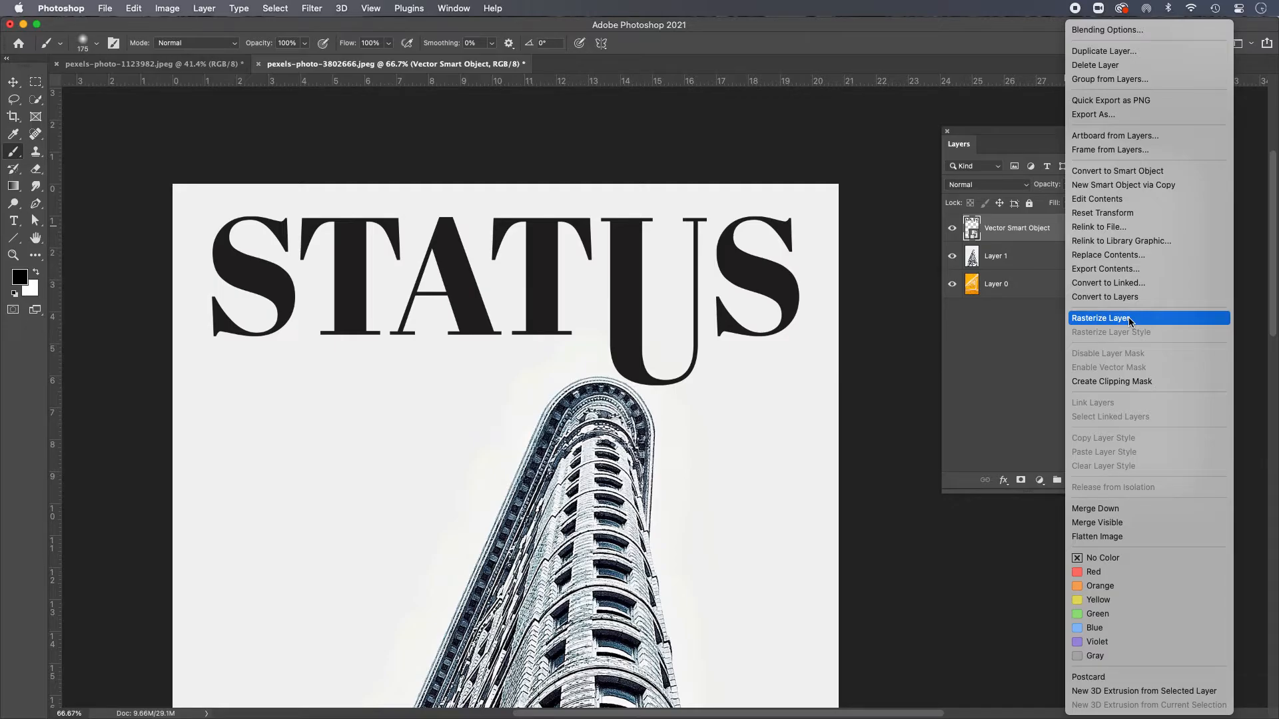
left_click(1024, 341)
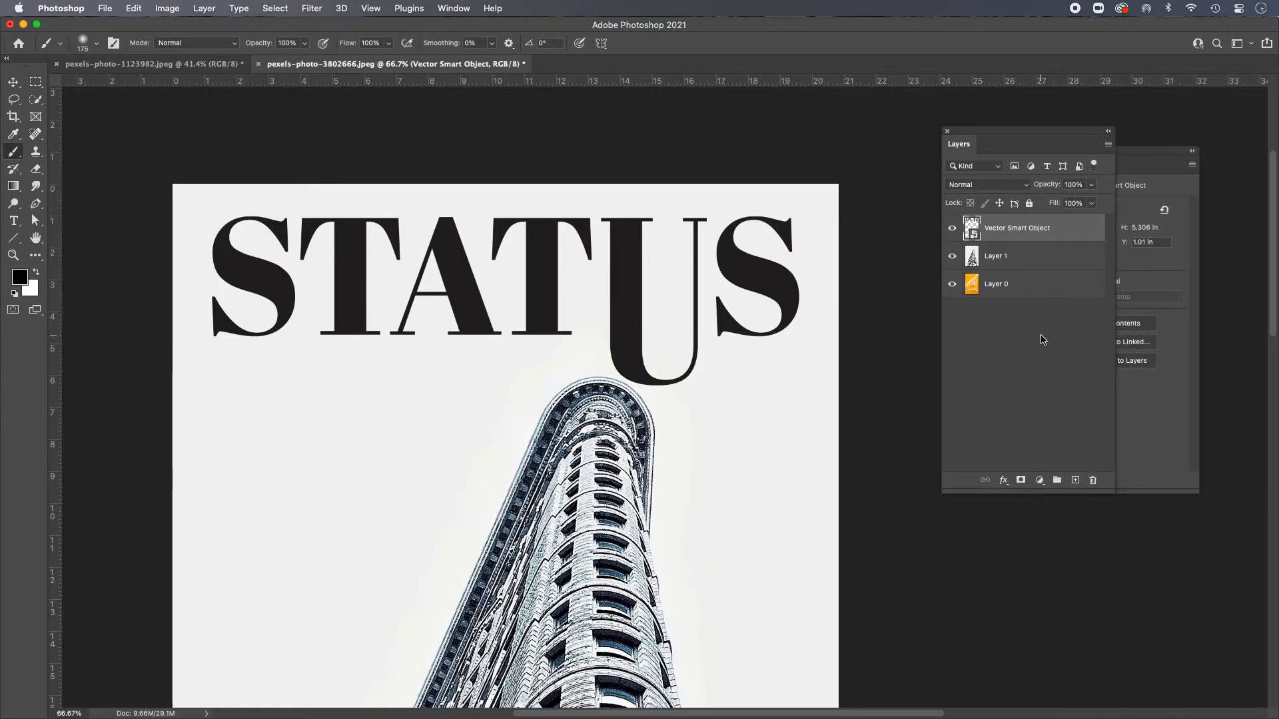
Step: Flip the building photo on Layer 1 horizontally
left_click(578, 393, "alt")
left_click(579, 395, "alt")
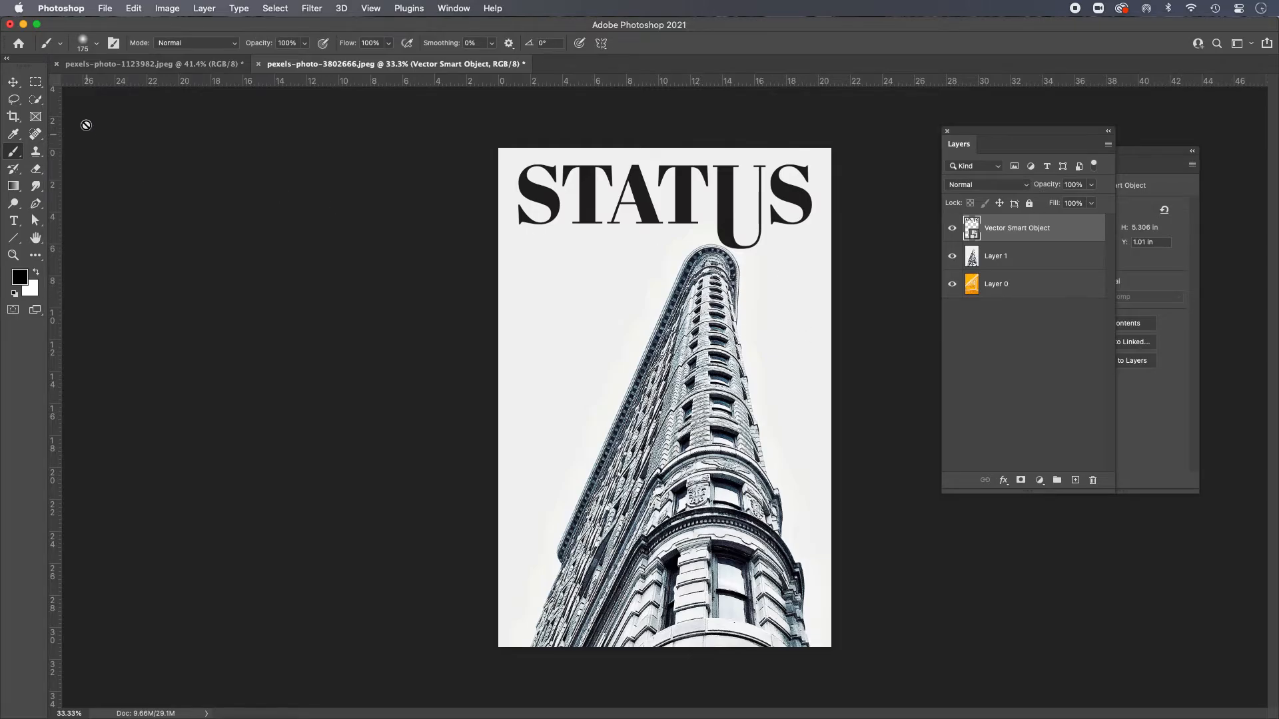
left_click(13, 81)
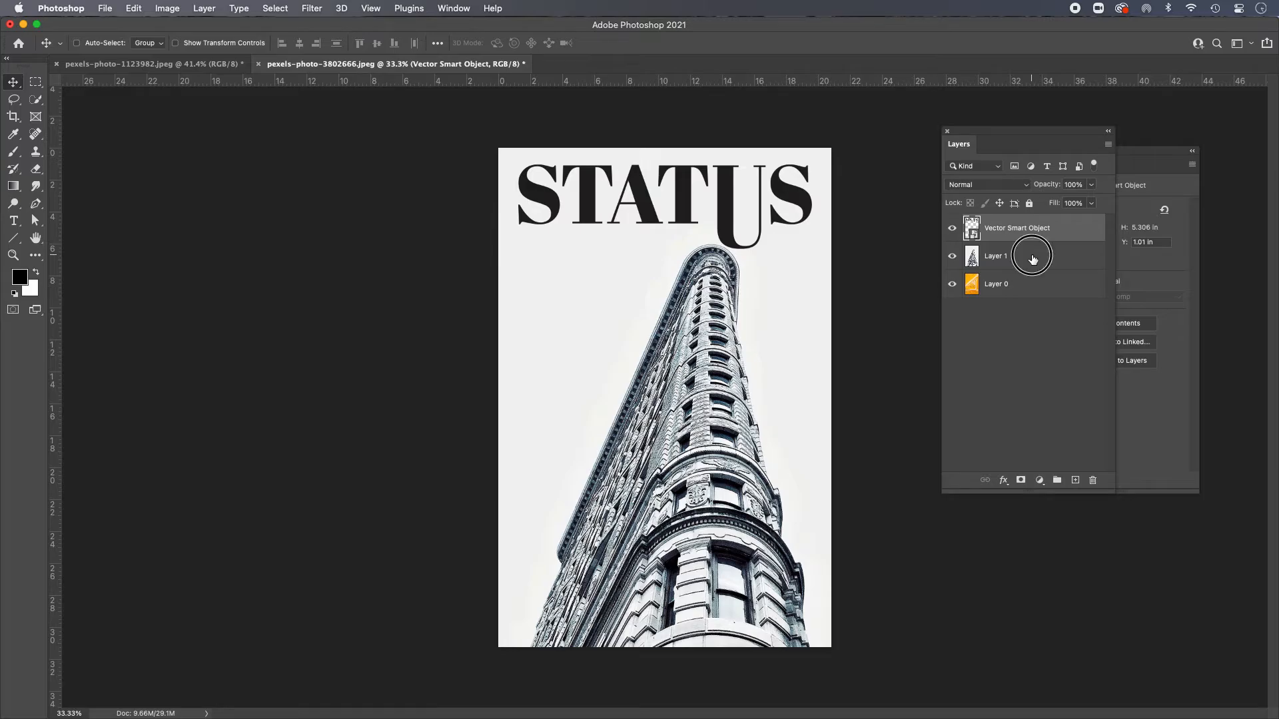
left_click(1032, 259)
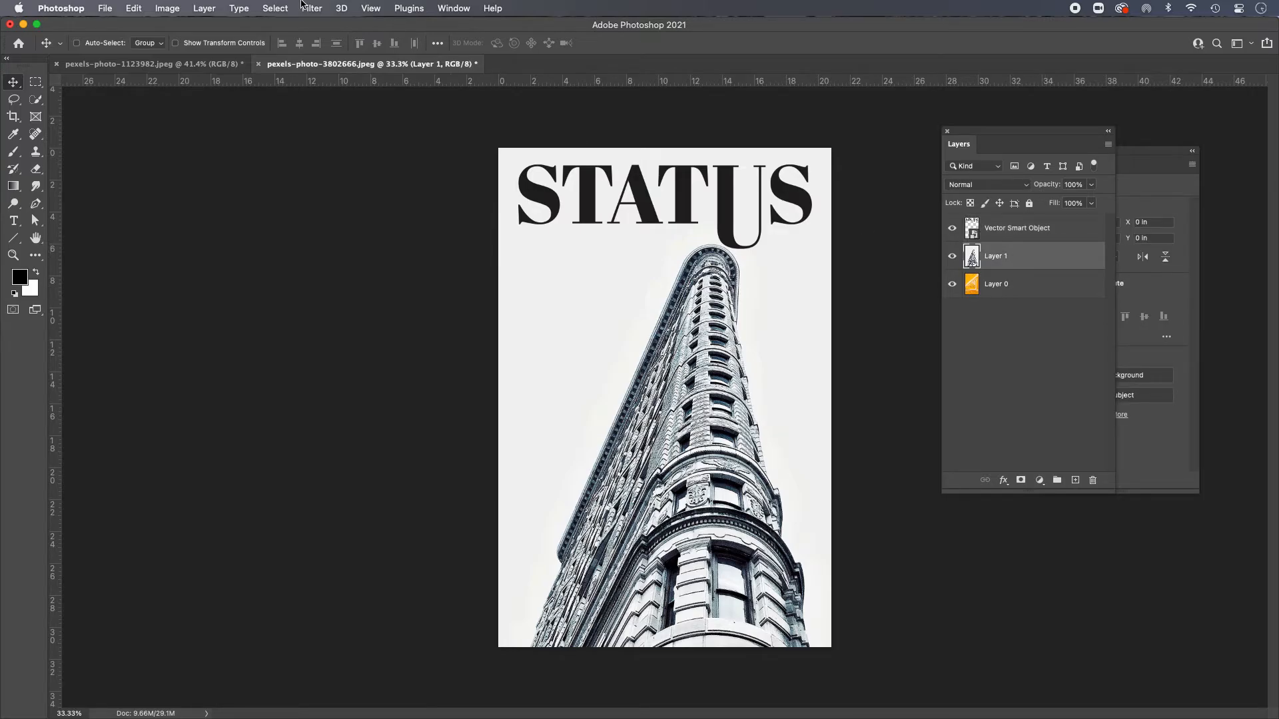
left_click(137, 8)
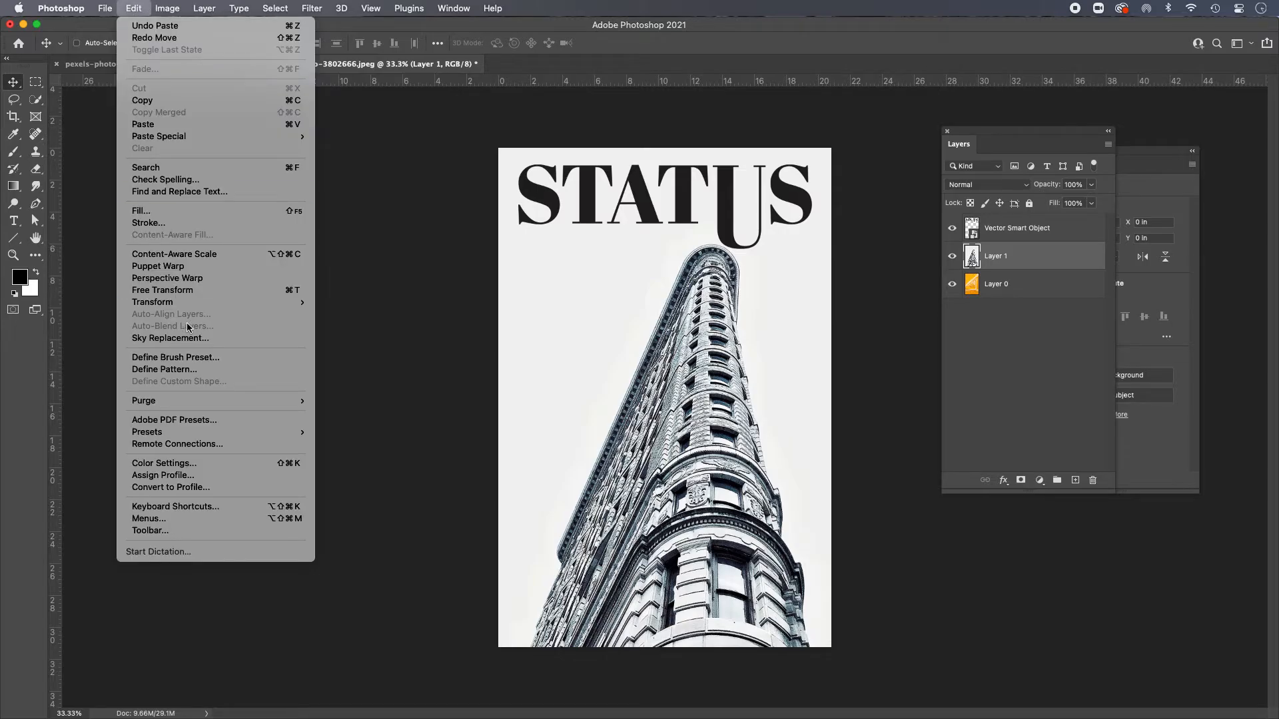
mouse_move(180, 302)
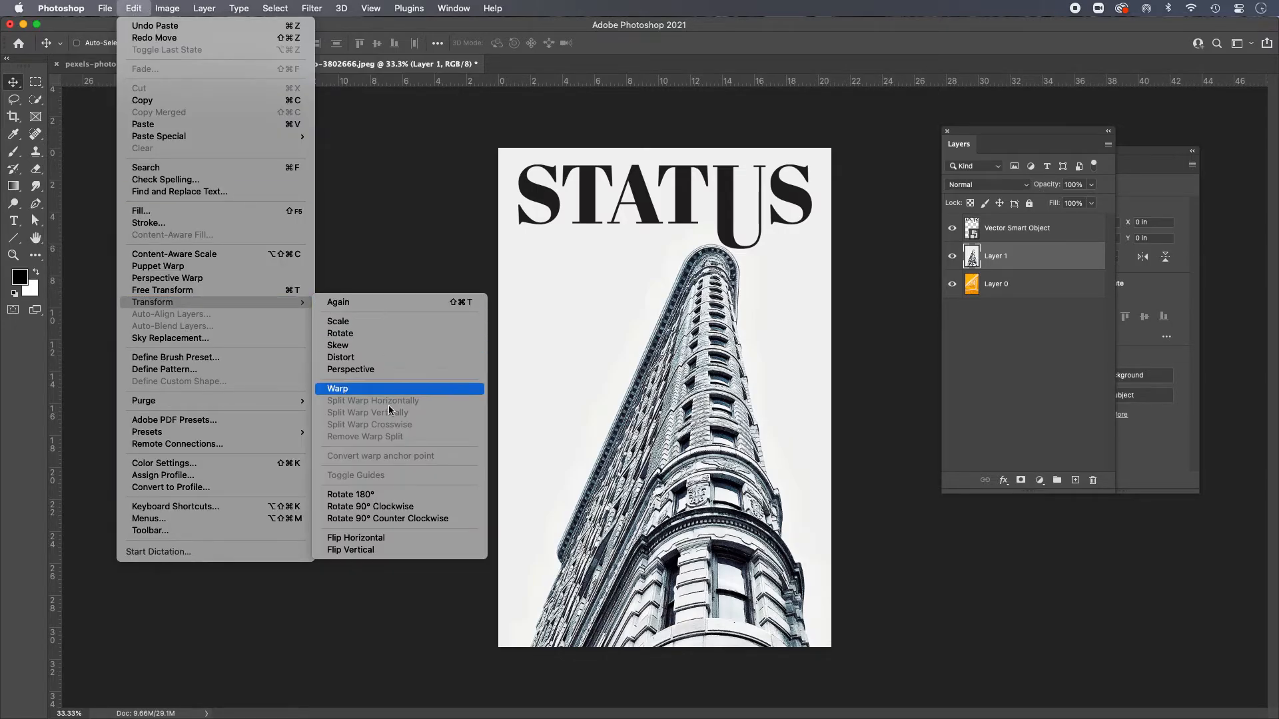
left_click(404, 542)
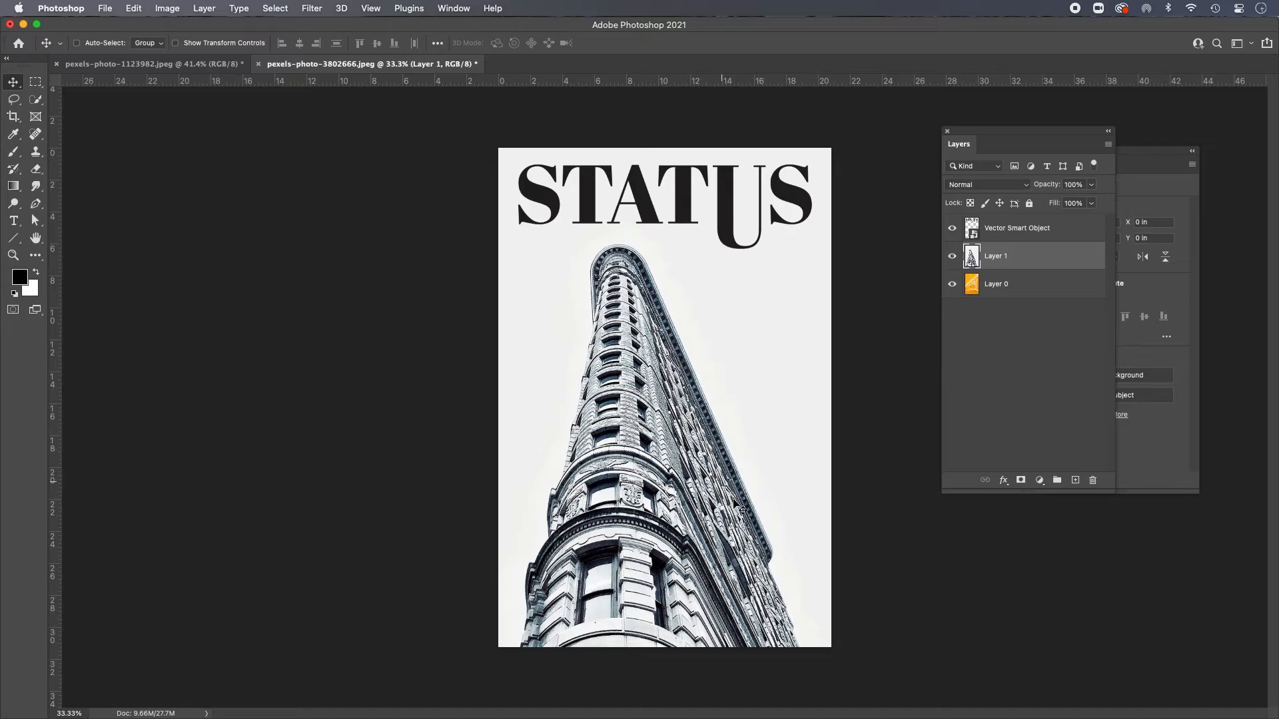
left_click_drag(760, 569, 746, 526)
mouse_move(718, 432)
left_mouse_down()
mouse_move(725, 415)
mouse_move(727, 432)
left_mouse_up()
key("super+z")
Step: Hide the orange Layer 0 and rotate the building photo on Layer 1 clockwise by about 4.46 degrees
left_click(952, 286)
key("super+t")
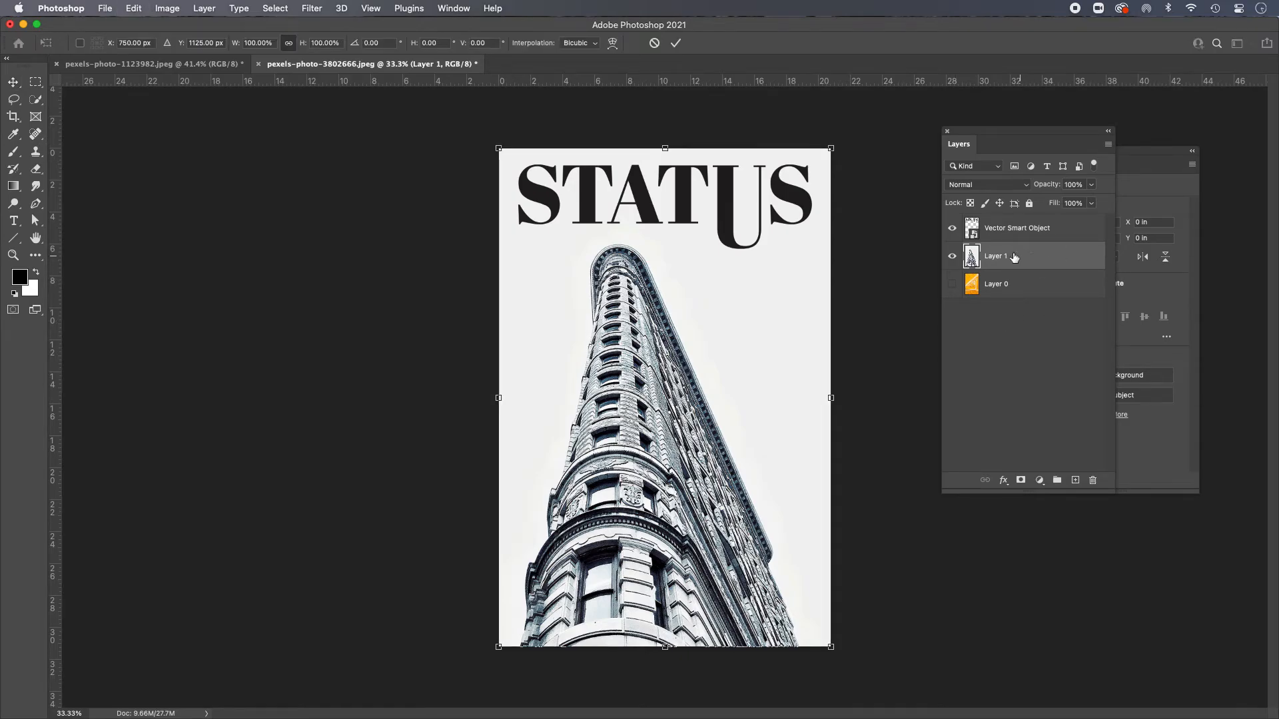
left_click_drag(842, 135, 866, 151)
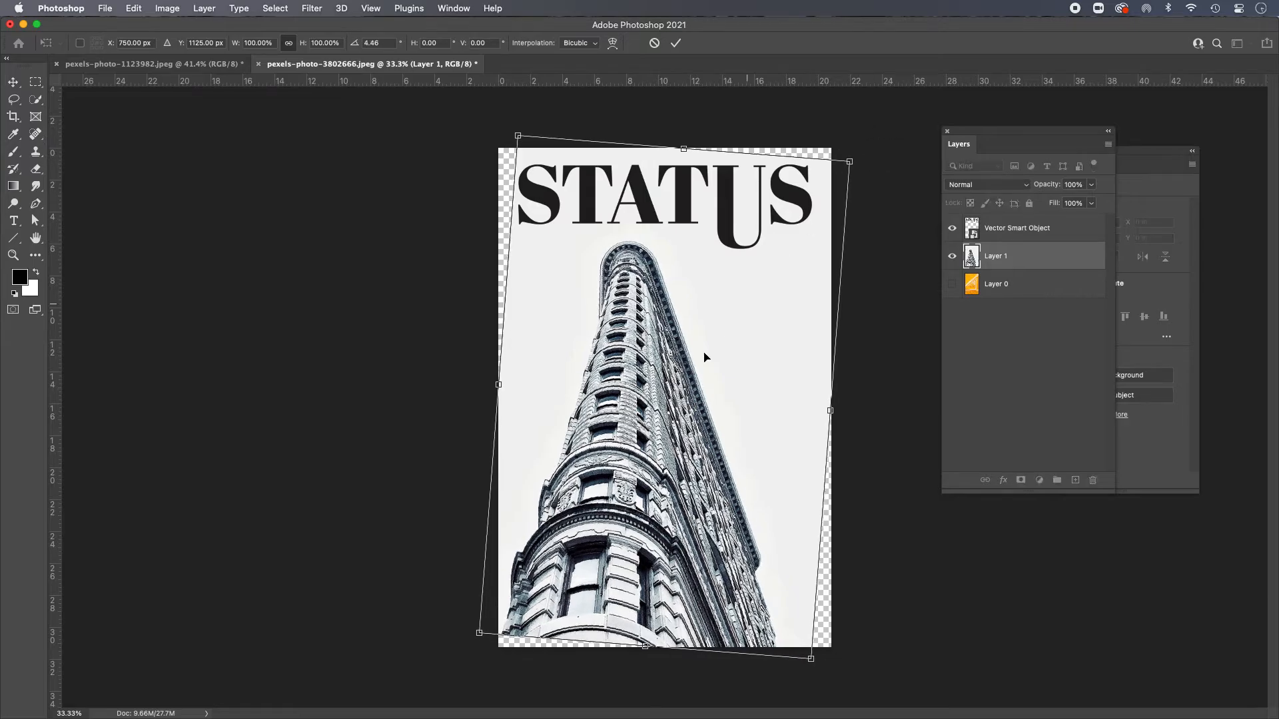
Step: Reposition the rotated building layer so its tip sits just below the masthead, at about X -1 in, Y -1.32 in
left_click_drag(688, 403, 666, 303)
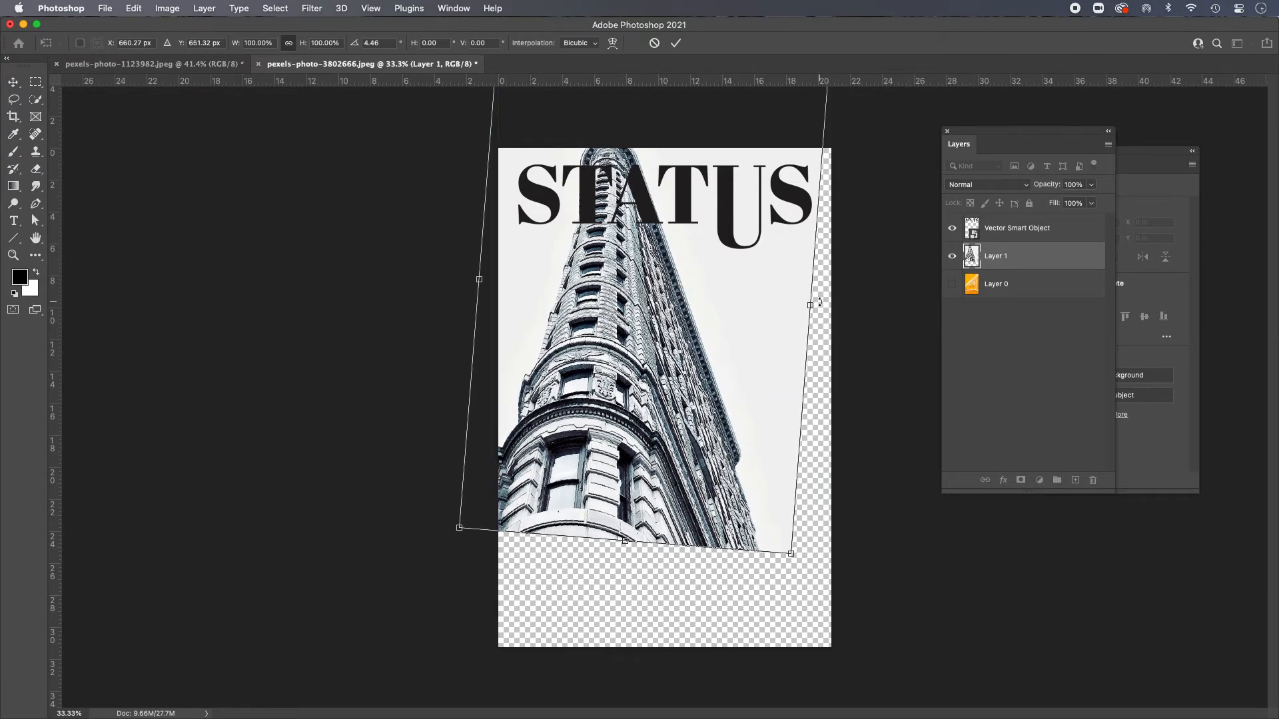
left_click_drag(821, 302, 799, 297)
left_click_drag(637, 327, 637, 336)
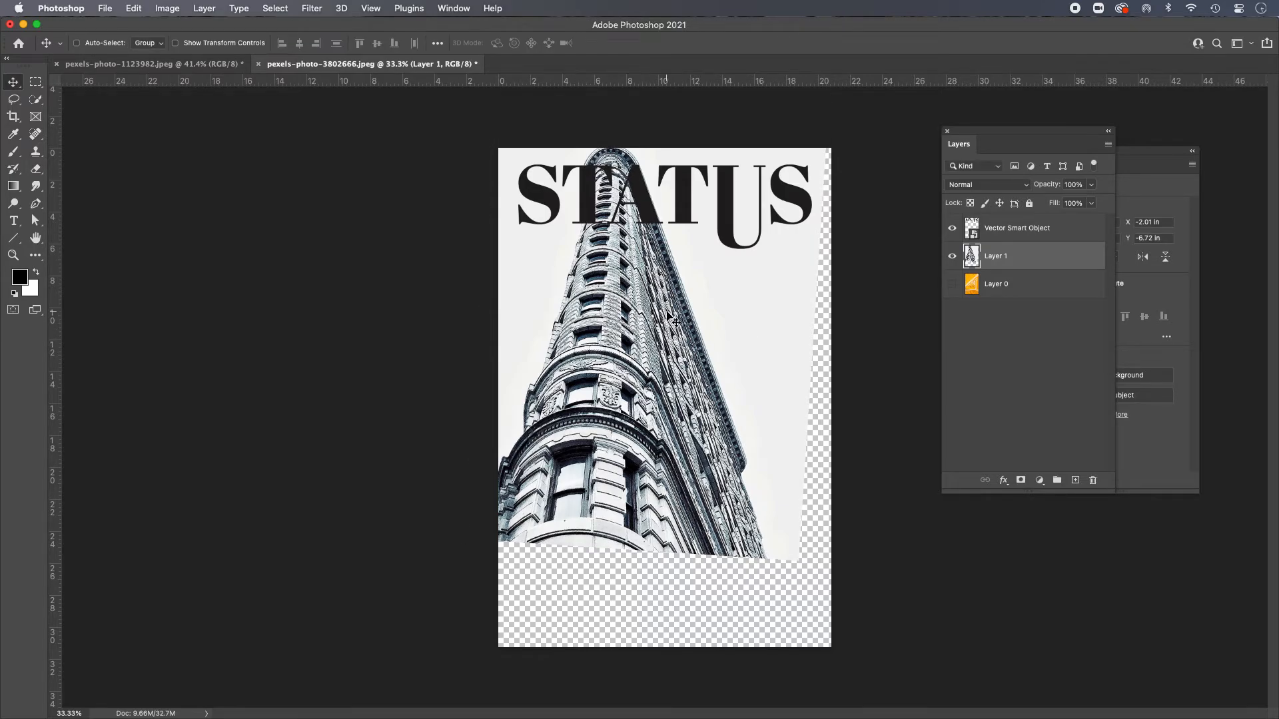
left_click_drag(668, 317, 689, 400)
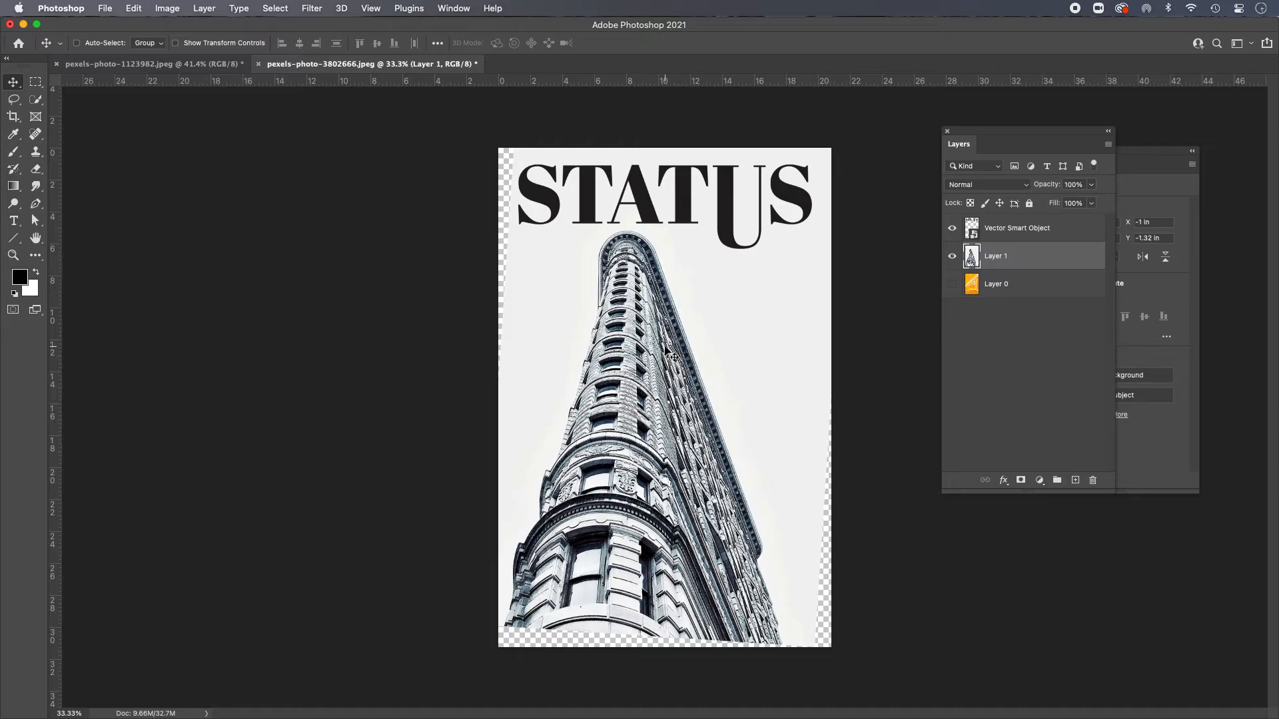
Step: Nudge the building photo on Layer 1 right and down to X -0.62 in, Y -0.65 in
key("shift+Right")
key("shift+Right")
key("shift+Right")
key("shift+Right")
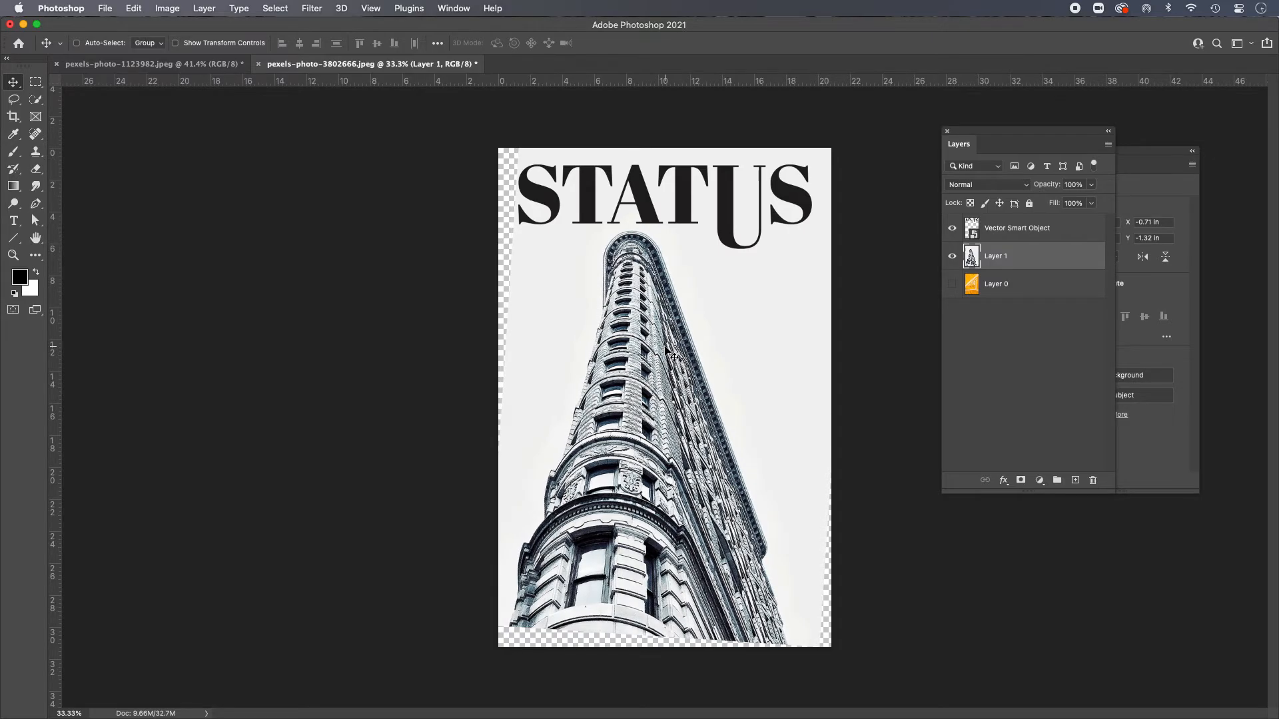
key("shift+Right")
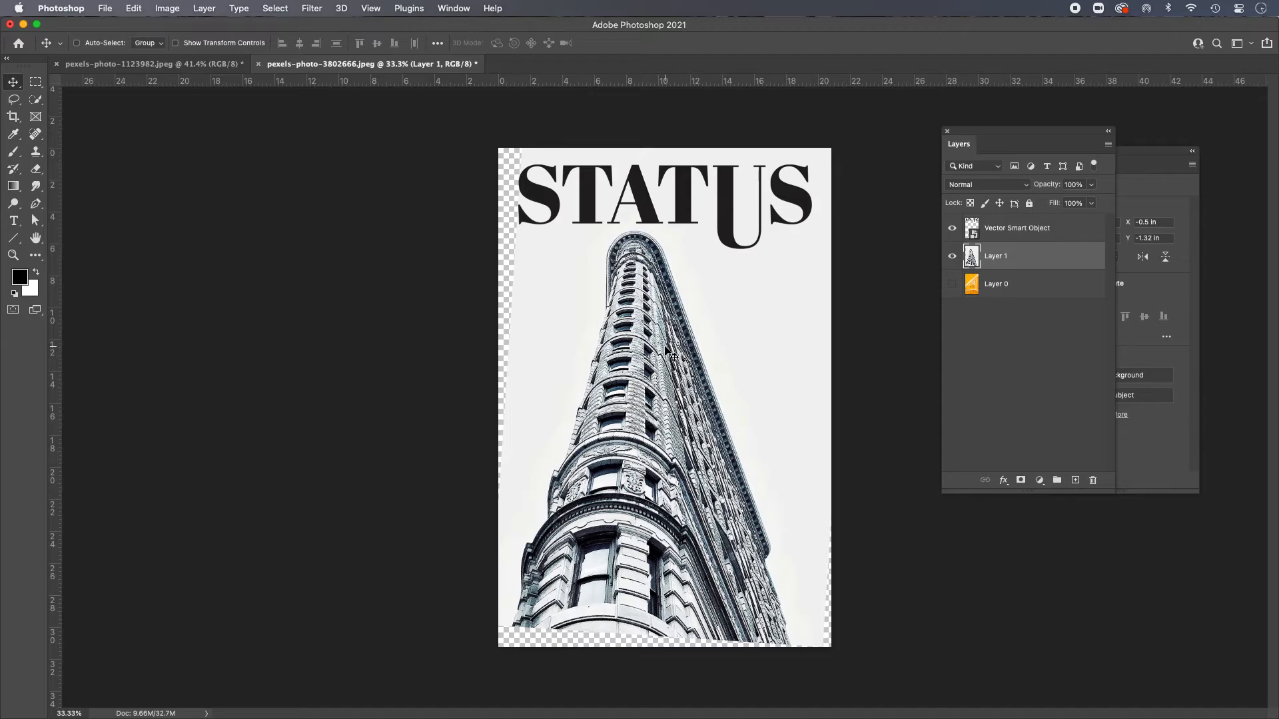
key("shift+Left")
key("shift+Down")
key("shift+Down")
key("shift+Down")
key("shift+Down")
key("shift+Left")
key("shift+Down")
key("Right")
key("Down")
key("Down")
key("Down")
key("Down")
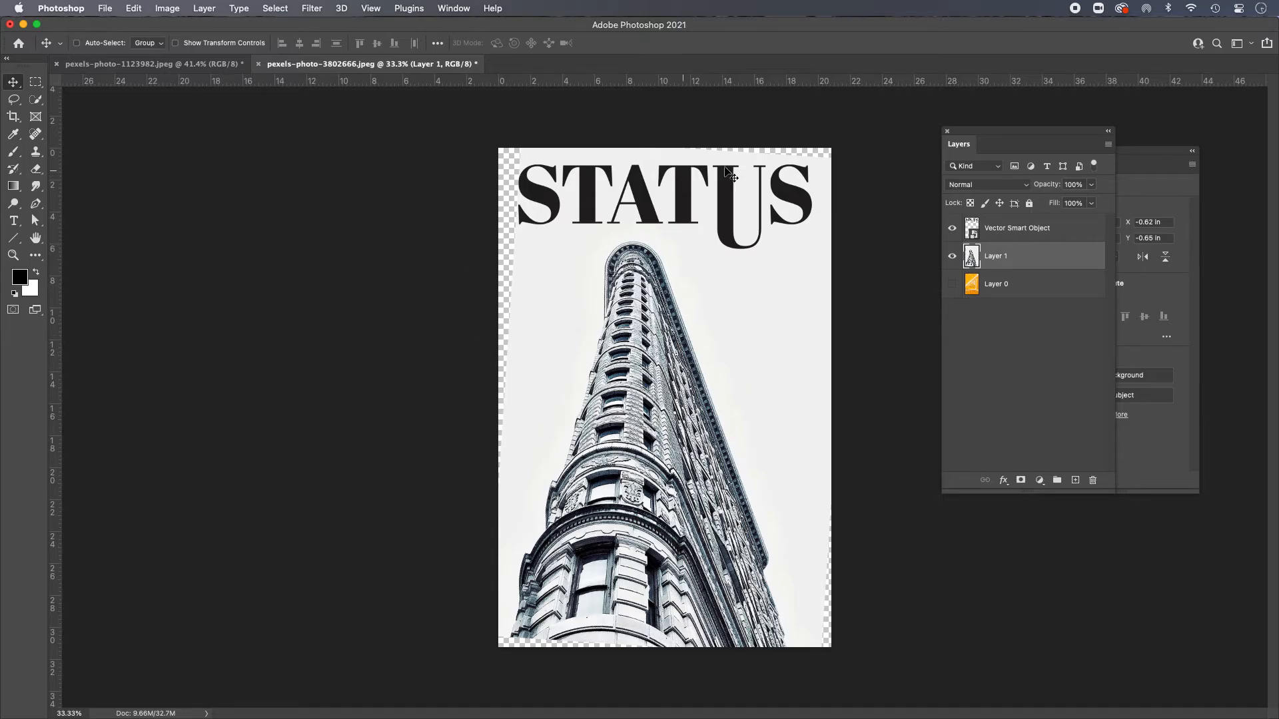
Step: Add a new empty layer between the building photo on Layer 1 and the hidden orange Layer 0
left_click(974, 258, "super")
key("super+d")
left_click(1043, 287)
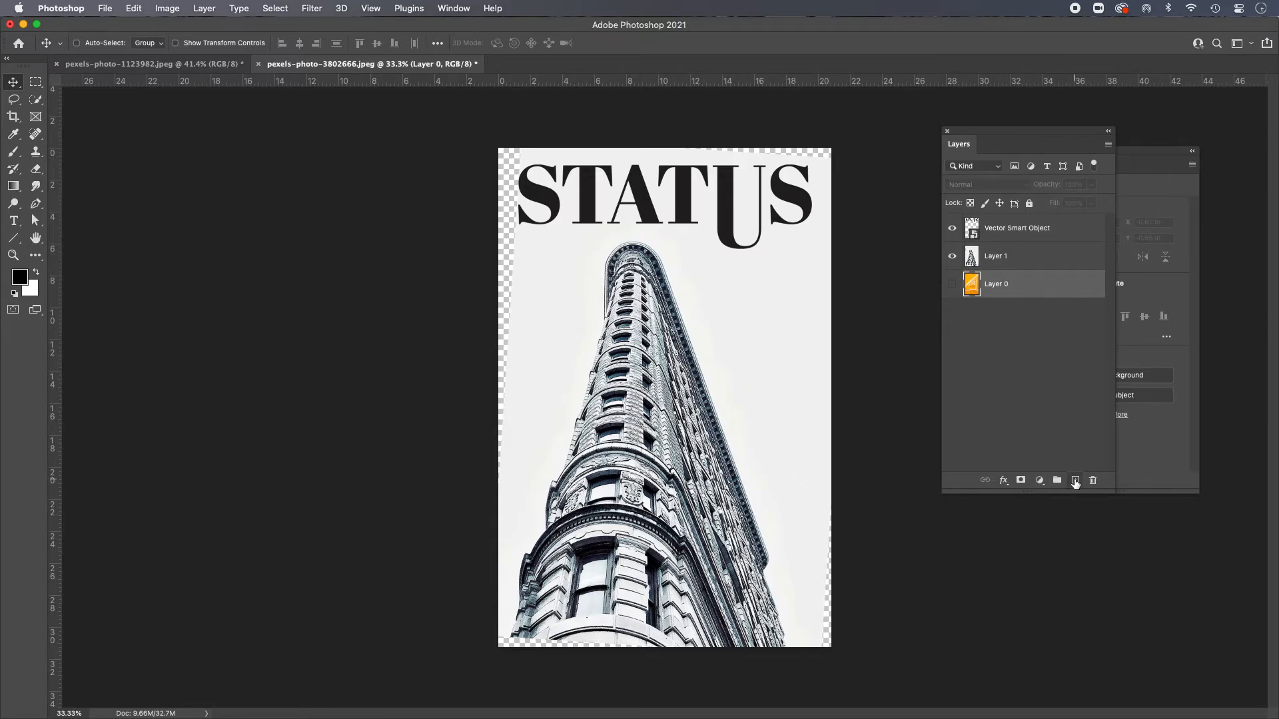
left_click(1075, 481)
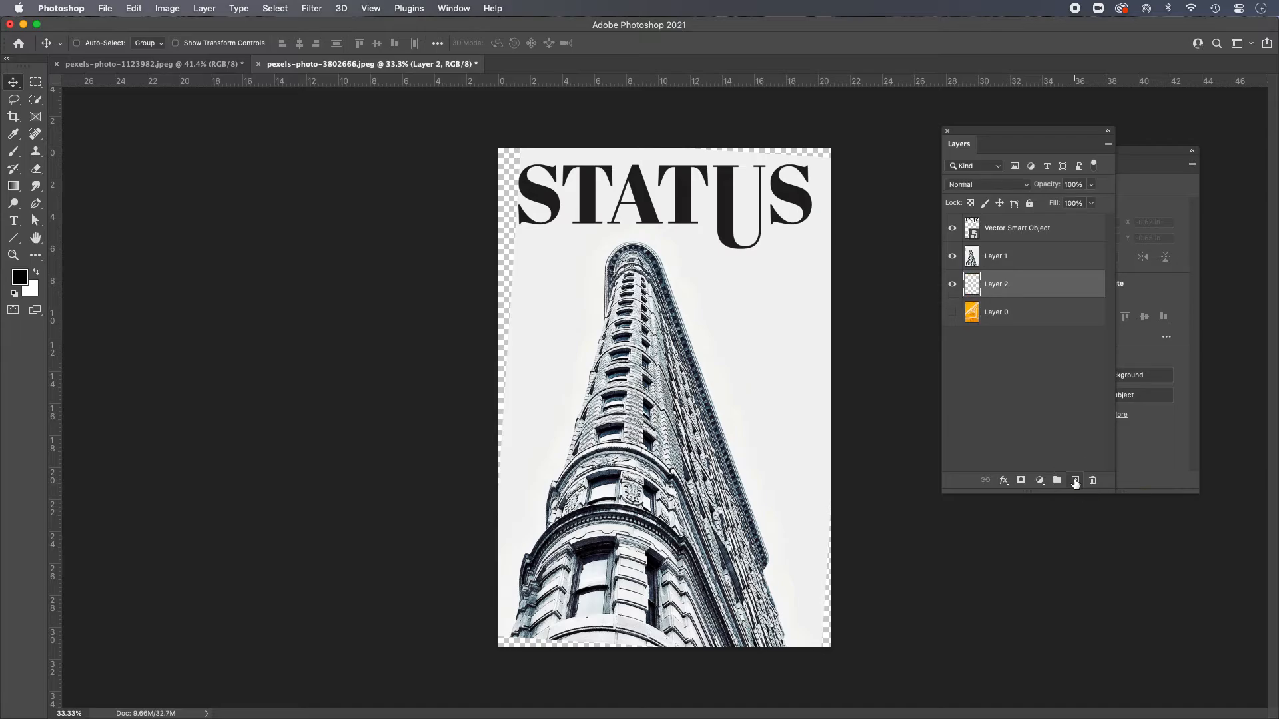
Step: Sample the photo's light grey backdrop (f2f2f2) as the foreground colour and fill Layer 2 with light grey
left_click(22, 277)
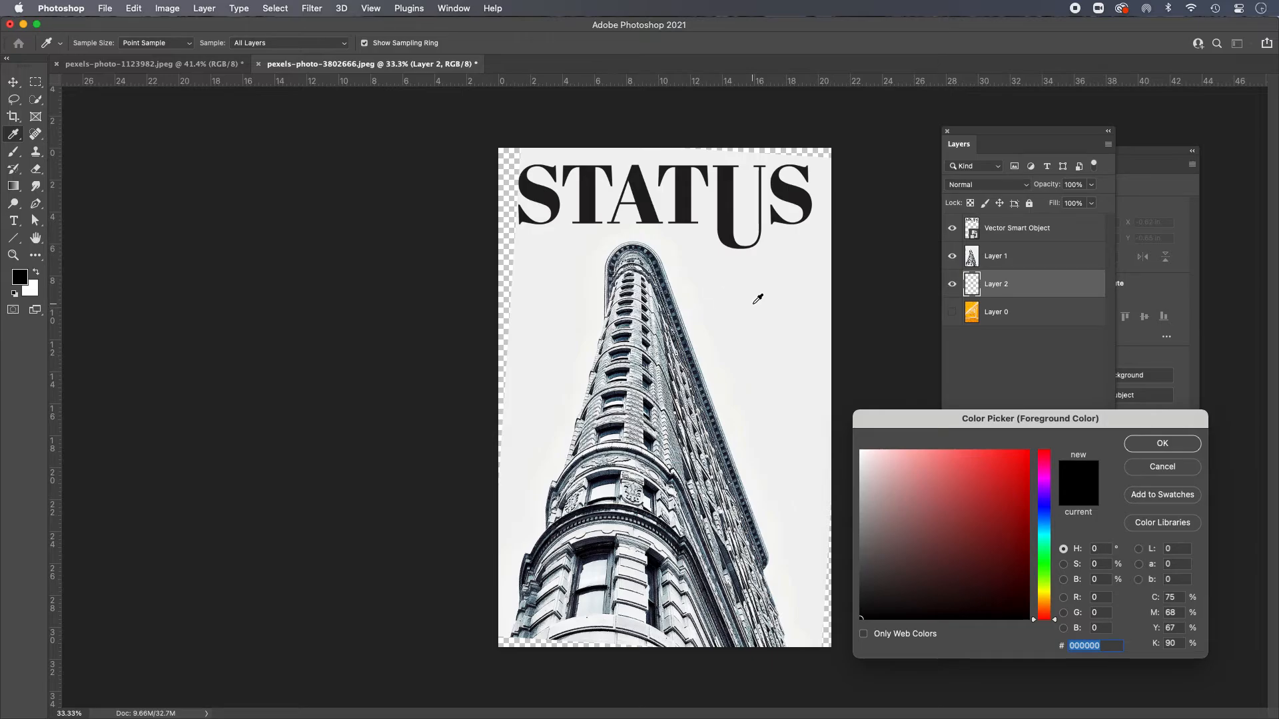
left_click(787, 293)
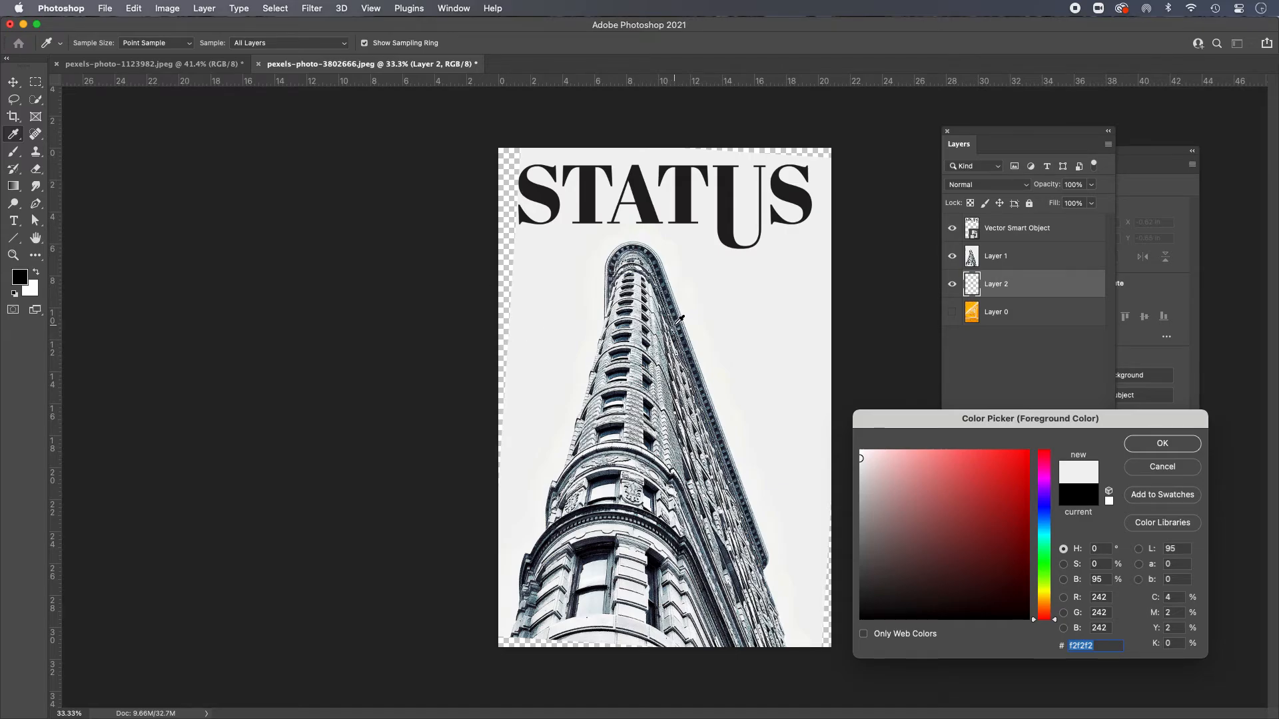
left_click(1162, 445)
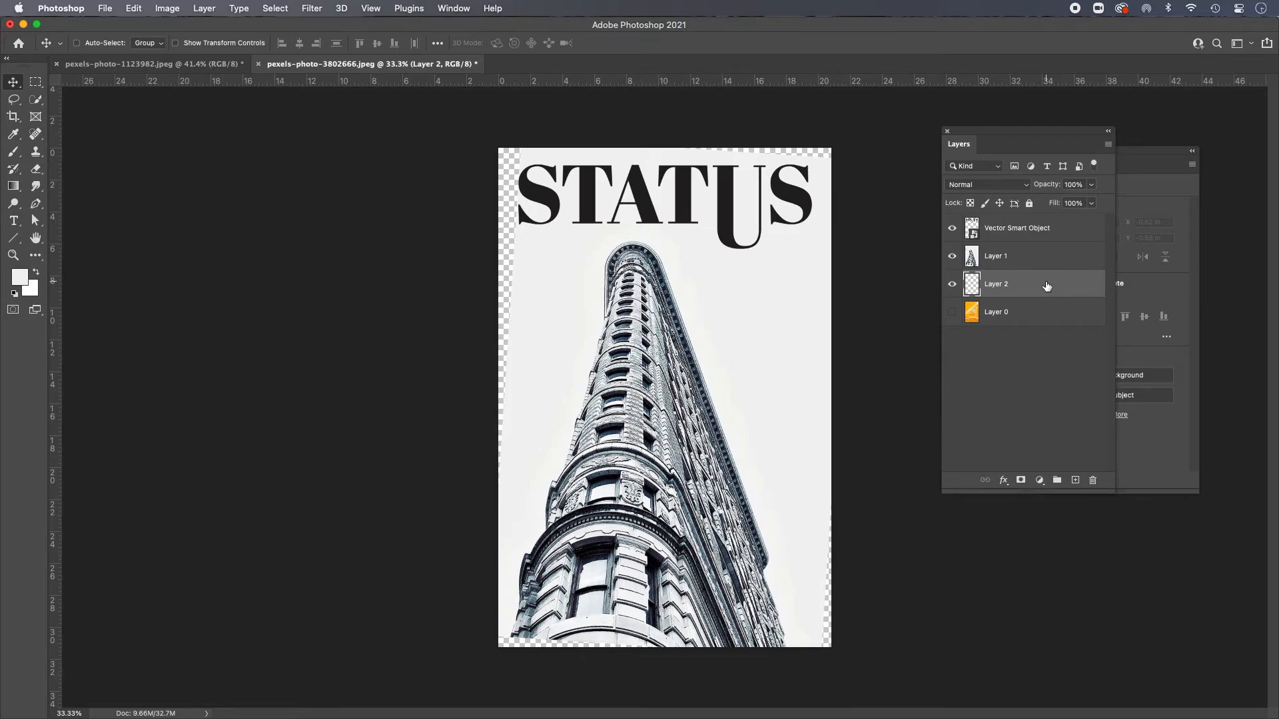
key("super+BackSpace")
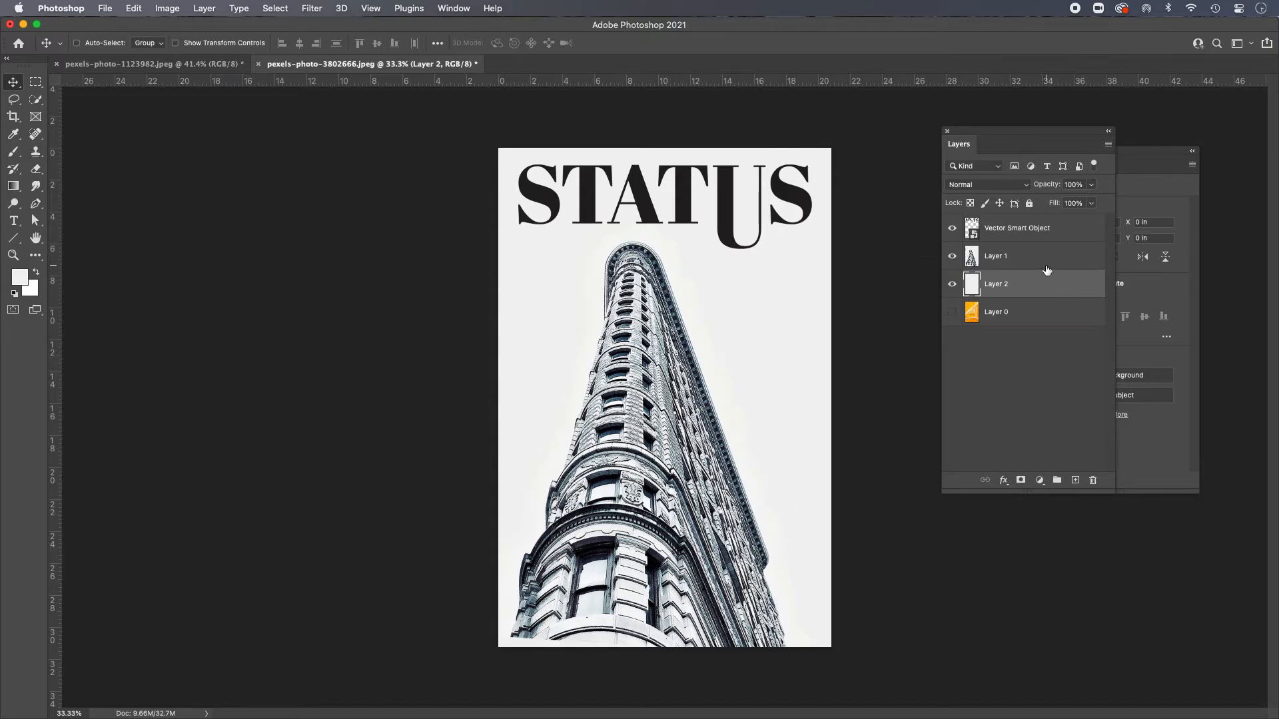
Step: Move the building photo on Layer 1 left to about X -1 in
left_click(1033, 260)
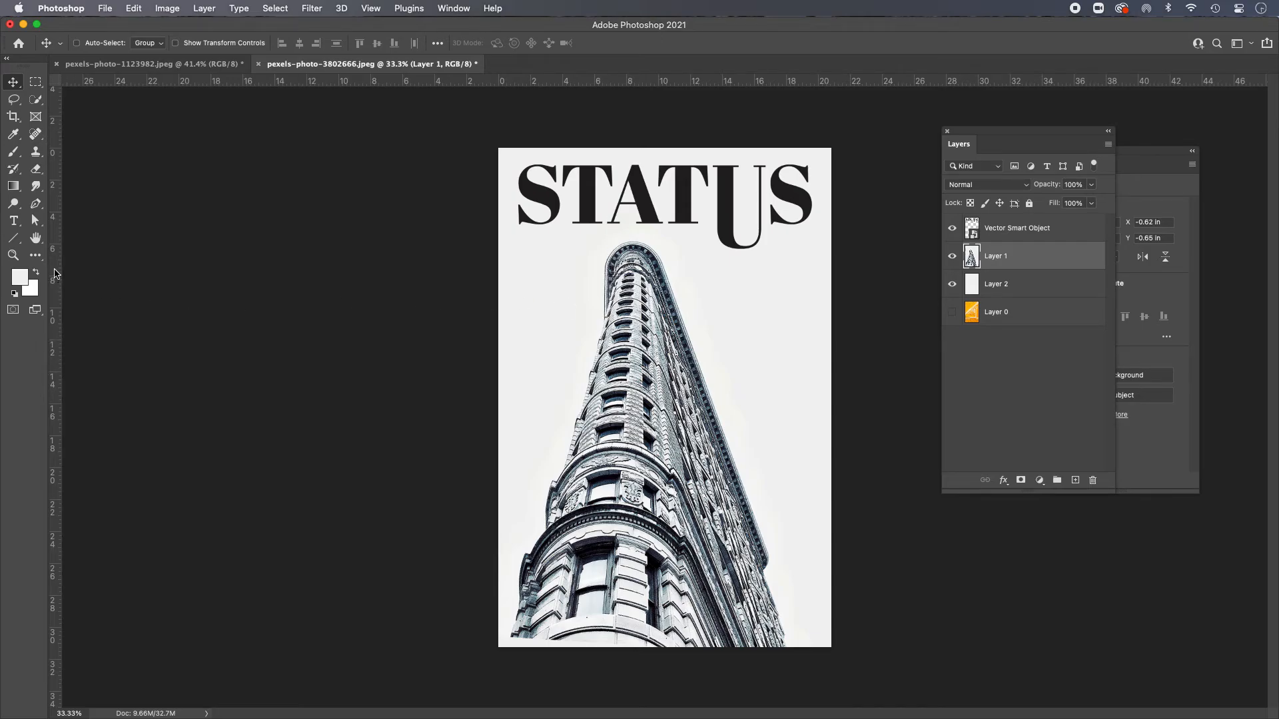
left_click_drag(55, 274, 591, 275)
left_click_drag(602, 276, 55, 266)
mouse_move(706, 473)
left_mouse_down()
mouse_move(680, 377)
mouse_move(701, 478)
left_mouse_up()
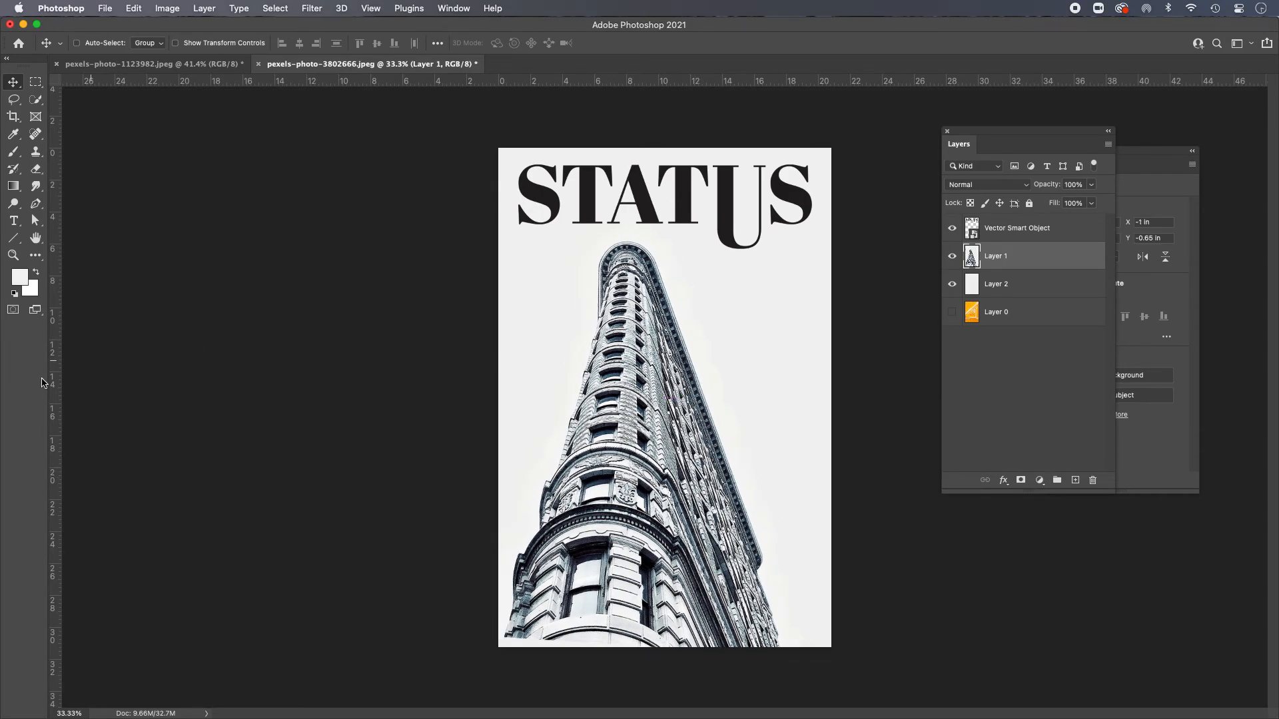
Step: Place a vertical guide at about 6 in and nudge the building left to X -1.25 in to align its tip with it
left_click_drag(61, 381, 595, 375)
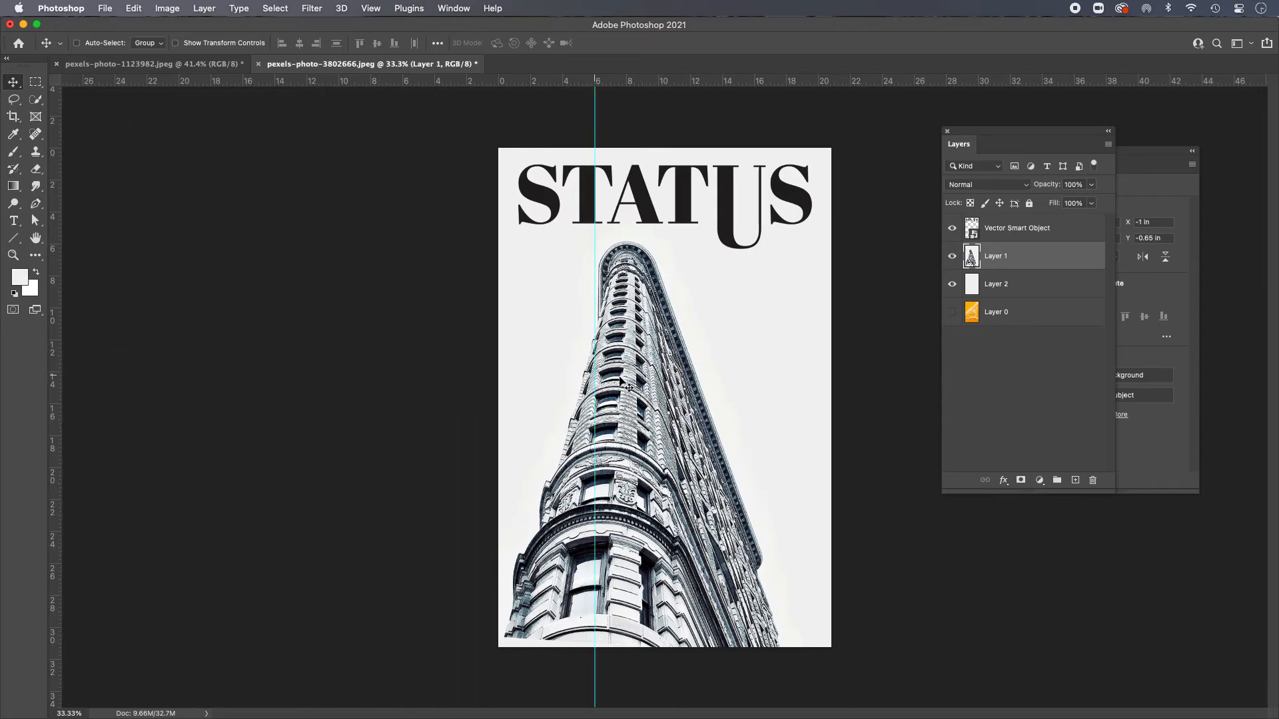
key("Left")
key("Left")
key("Left")
key("Left")
key("Left")
key("Left")
key("Left")
key("Left")
key("Left")
key("Left")
key("Left")
key("Left")
key("Left")
key("Left")
key("Left")
key("Left")
key("Left")
key("Left")
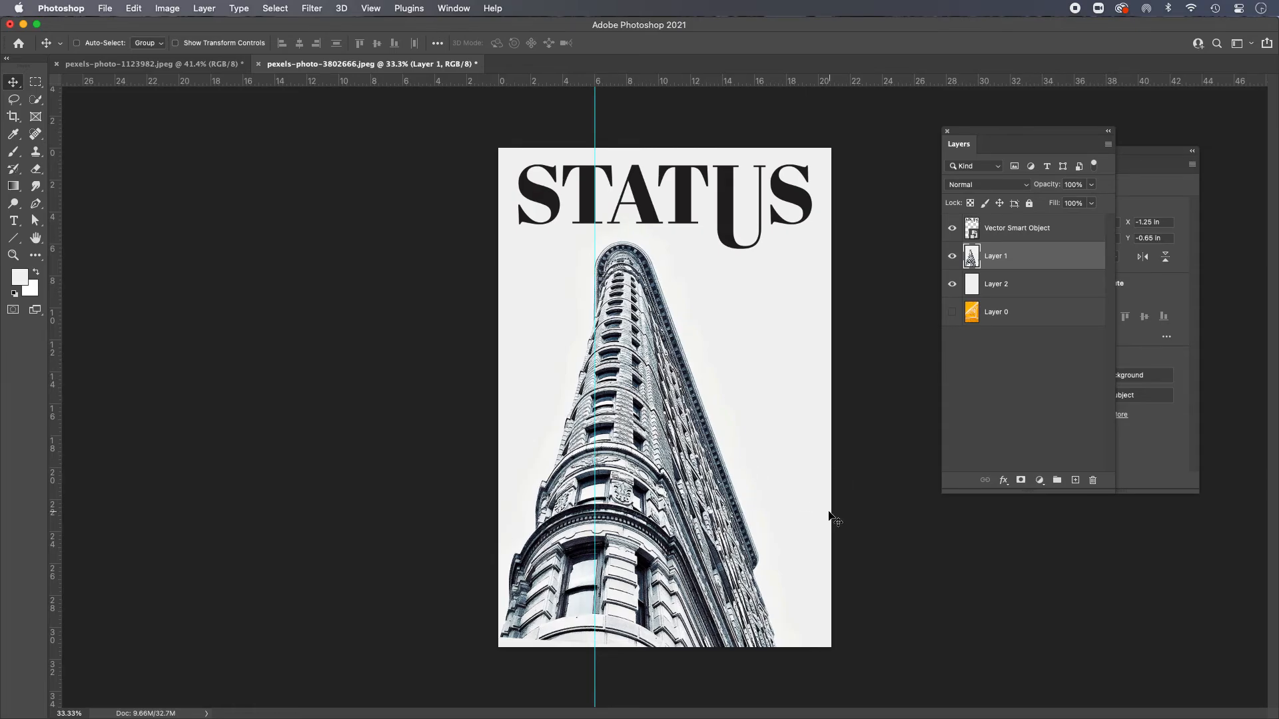
Step: Scale the building photo to 111.16% and move its tip back against the guide, at X 767.68 px, Y 1205.64 px
key("ctrl+t")
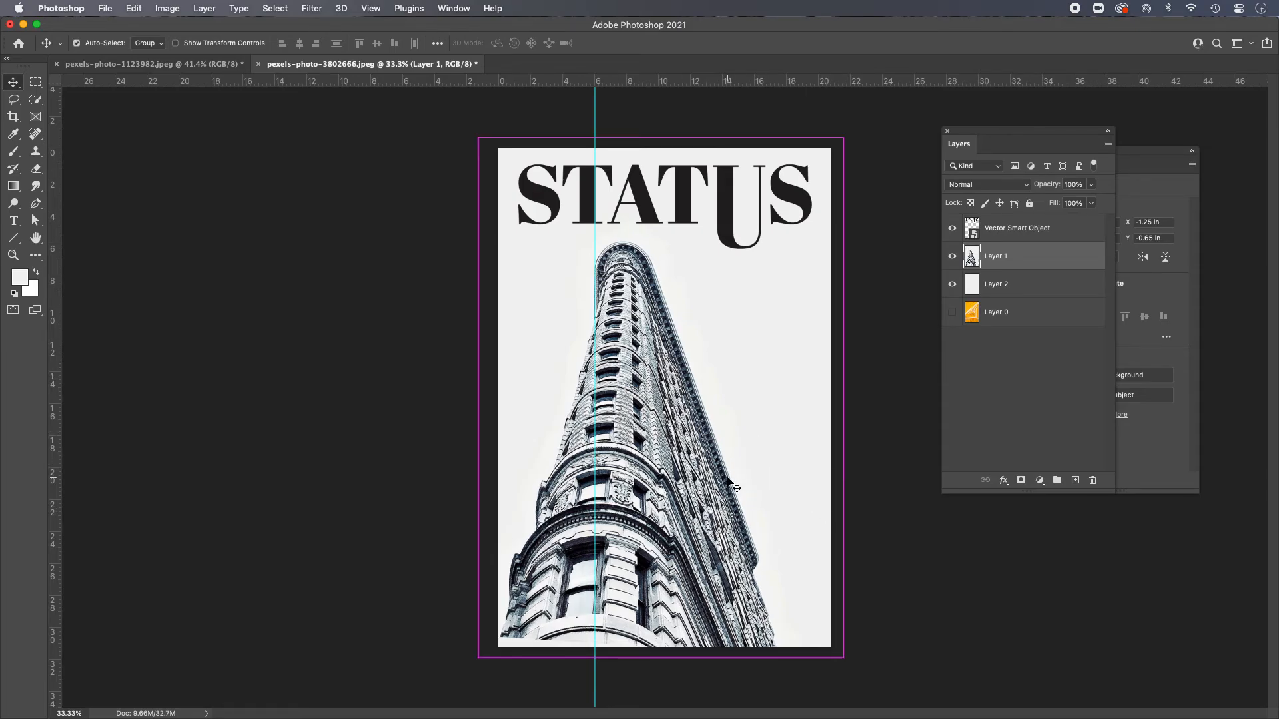
left_click_drag(843, 658, 910, 696)
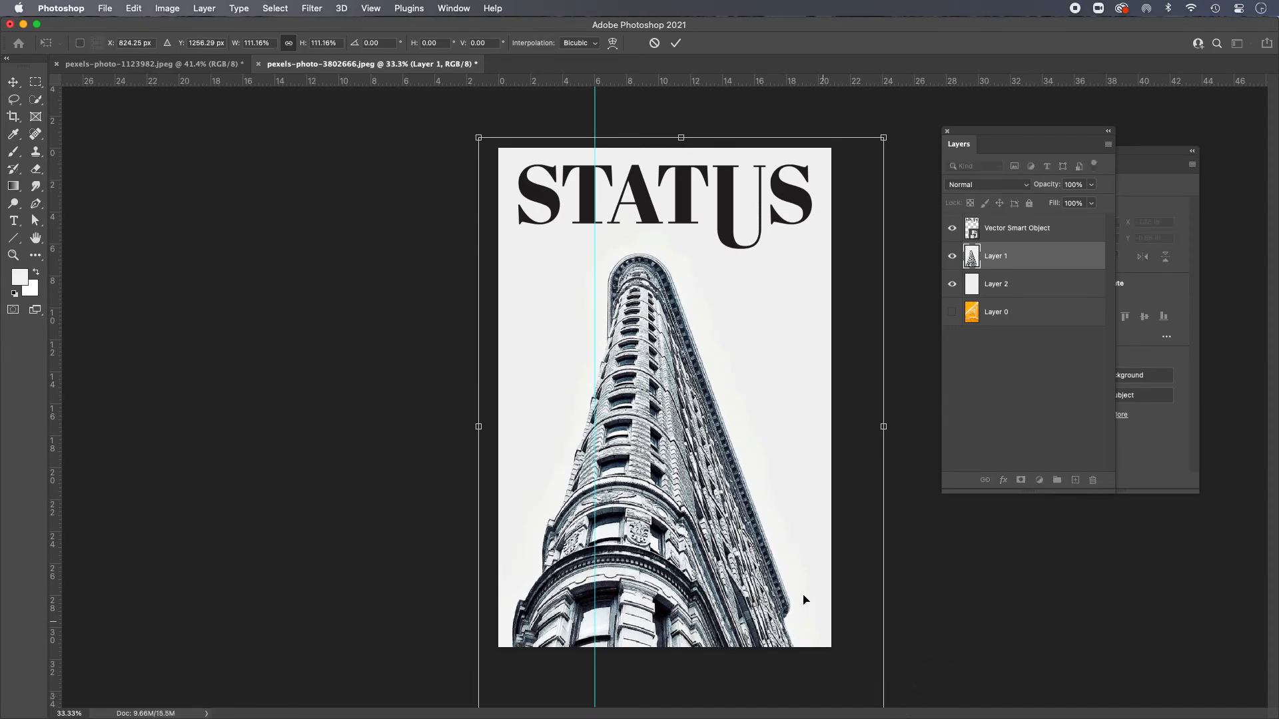
left_click_drag(711, 506, 700, 494)
key("Left")
key("Left")
key("Left")
key("Left")
key("Left")
key("Left")
key("Left")
key("Left")
key("Left")
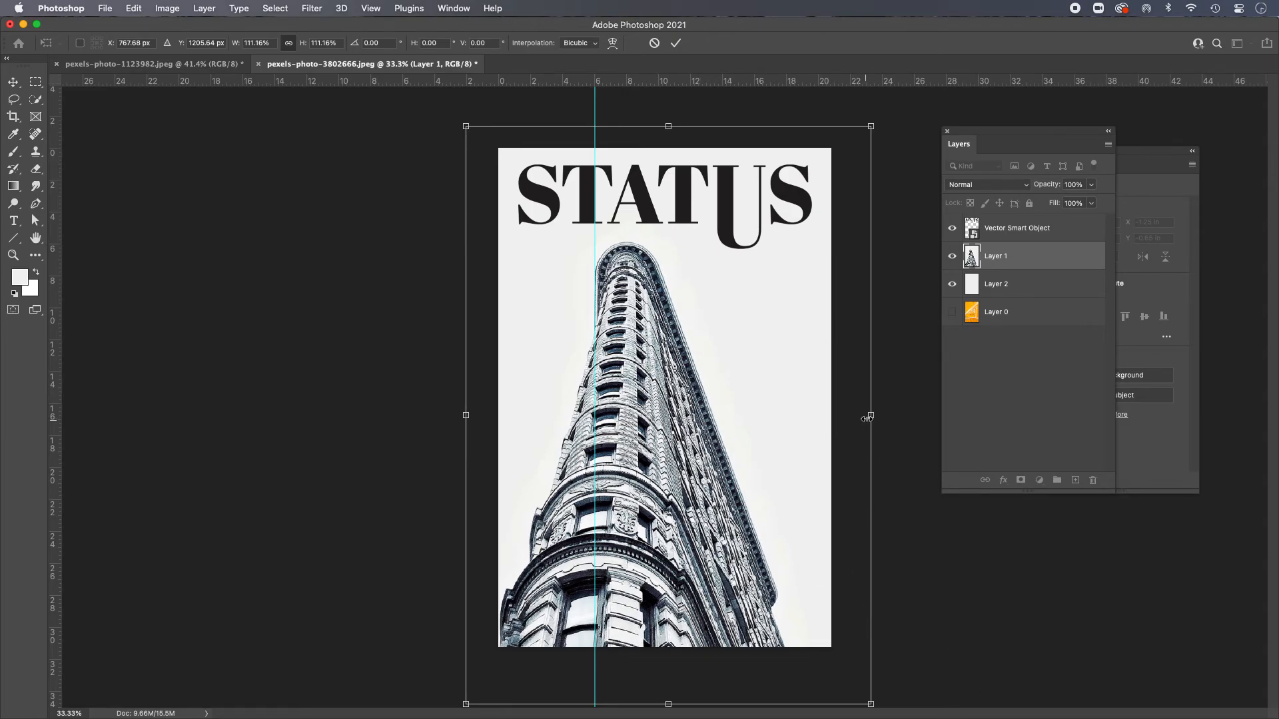
Step: Enlarge the building photo to about 119.7% and shift it to about X 795.50 px, Y 1256 px
left_click_drag(870, 415, 902, 414)
key("super+z")
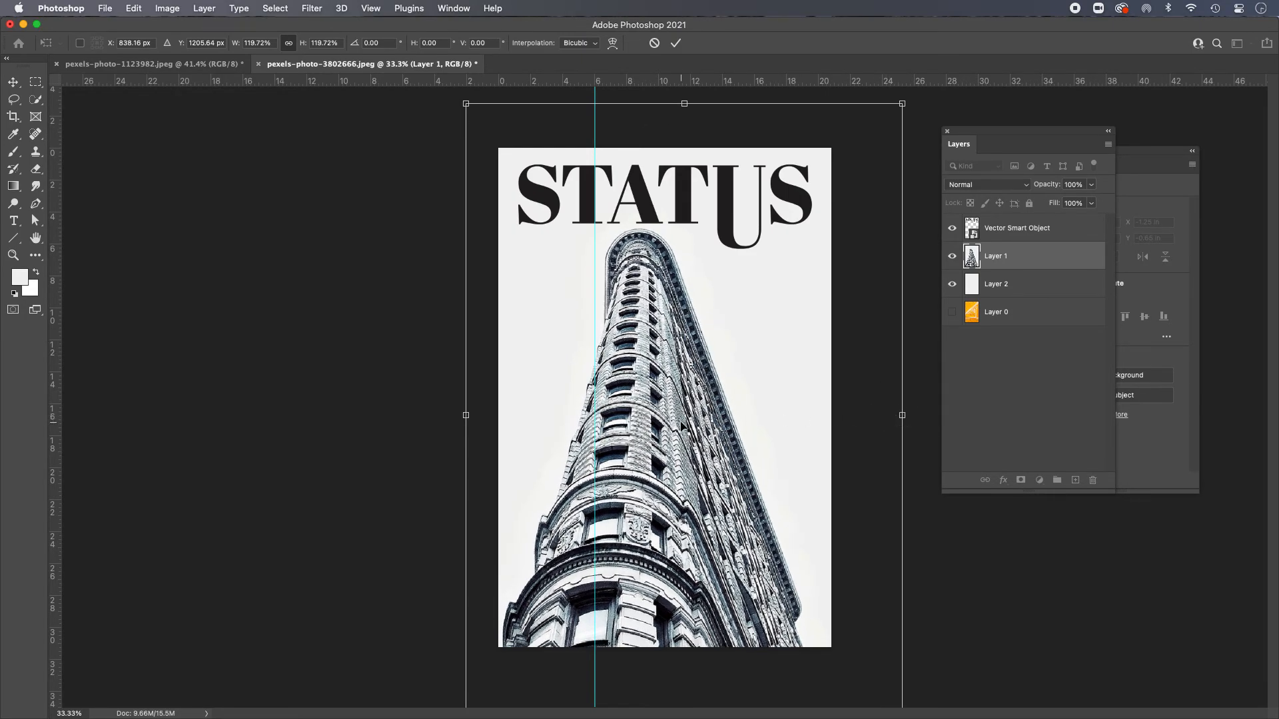
left_click_drag(681, 427, 682, 426)
key("shift+Down")
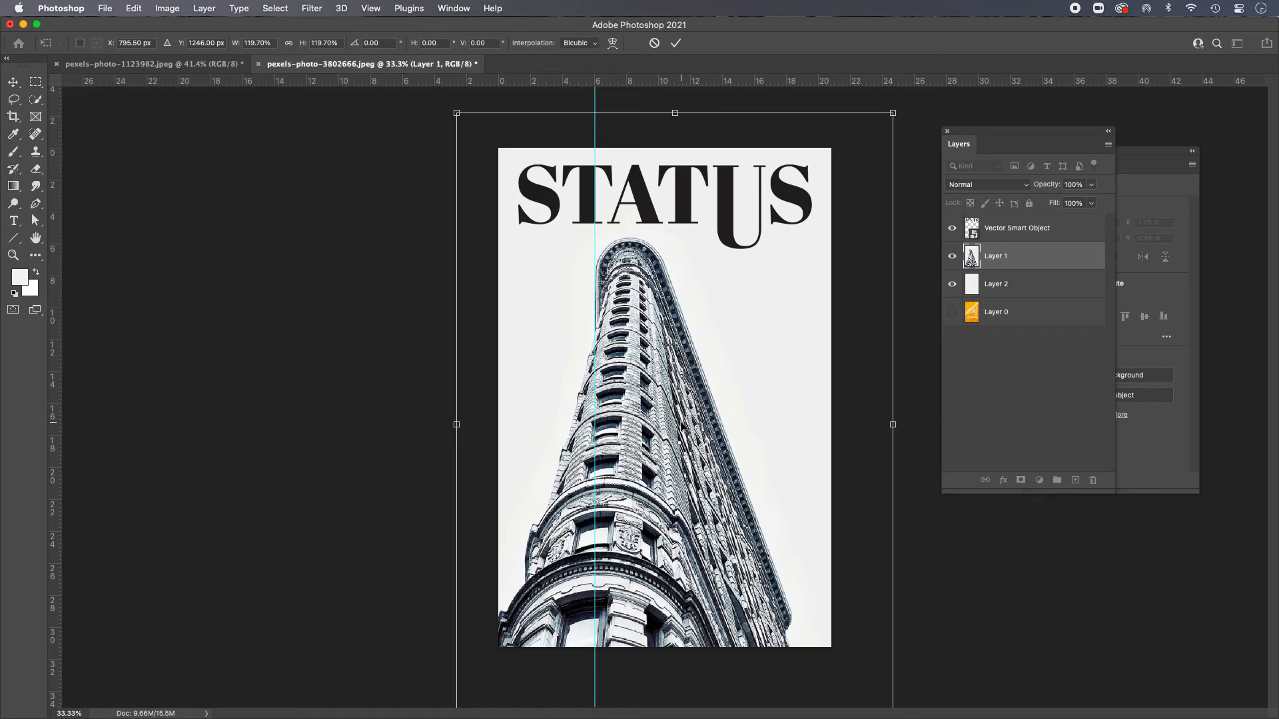
key("shift+Down")
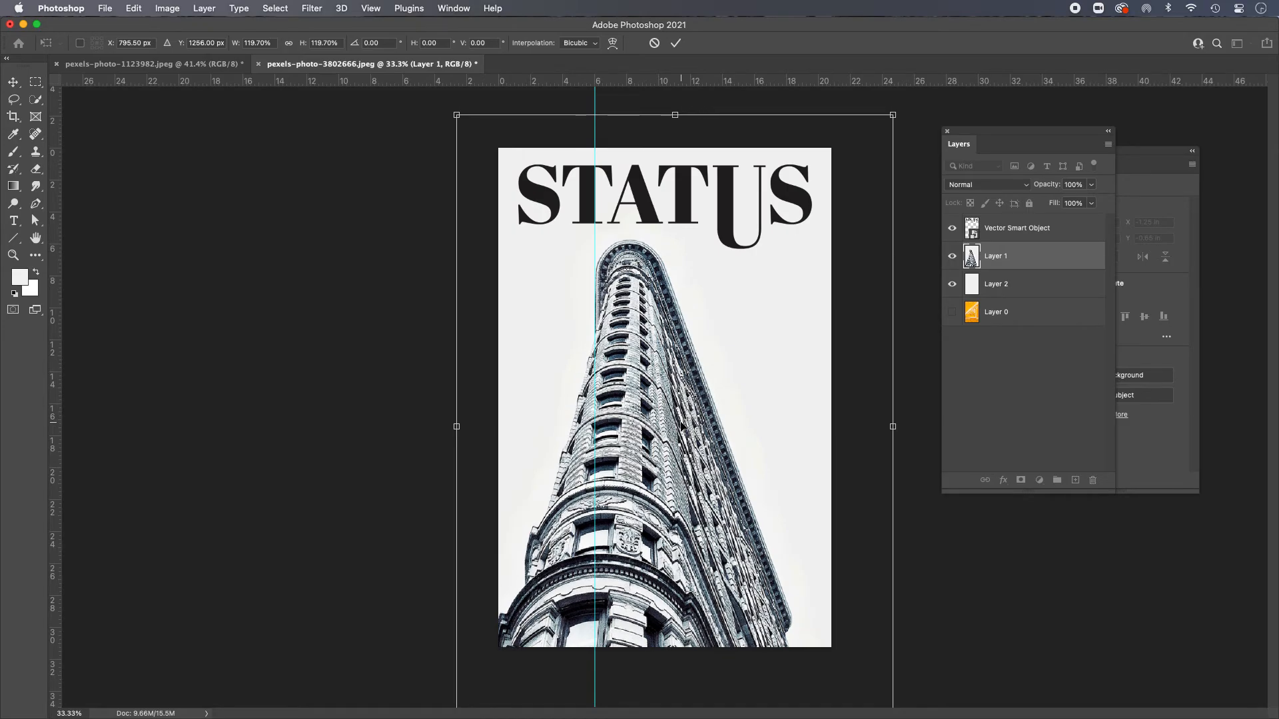
Step: Fine-tune the enlarged building's position to X 796.16 px, Y 1267.64 px and apply the transform
key("Right")
key("Right")
key("Right")
key("Right")
key("Left")
key("Left")
key("Left")
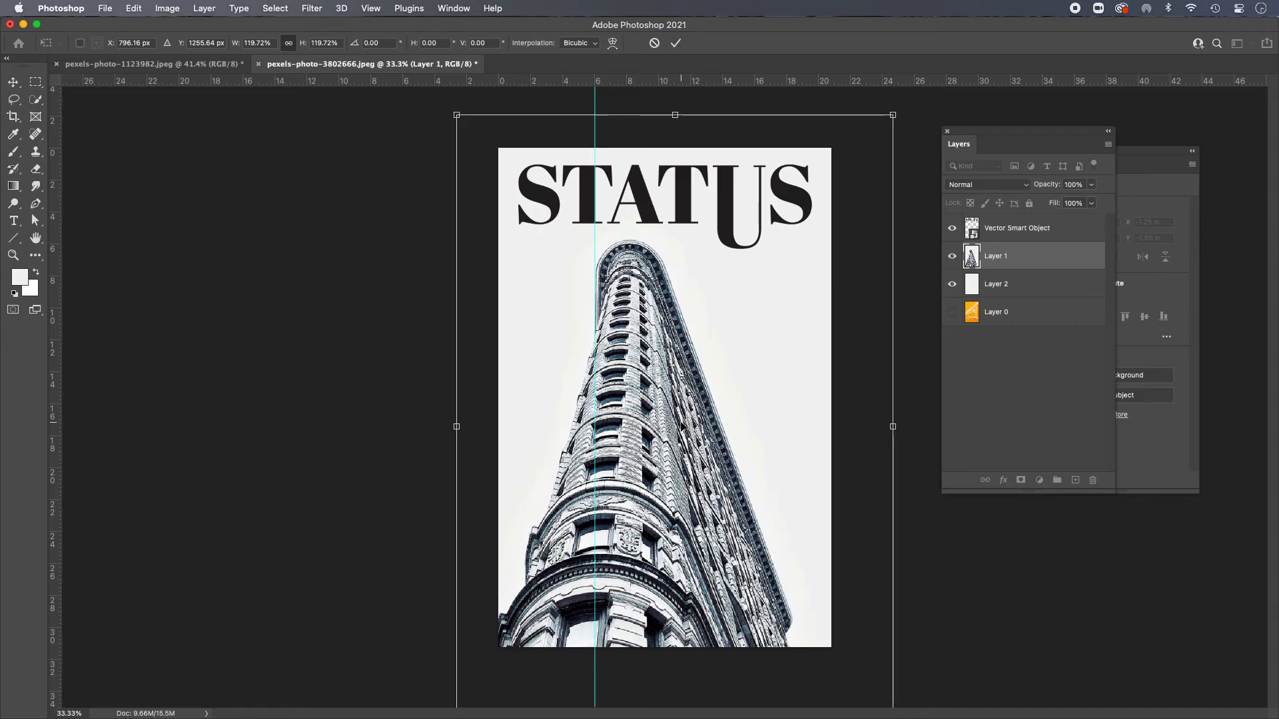
key("Down")
key("Down")
key("Down")
key("Down")
key("Down")
key("Down")
key("Down")
key("Down")
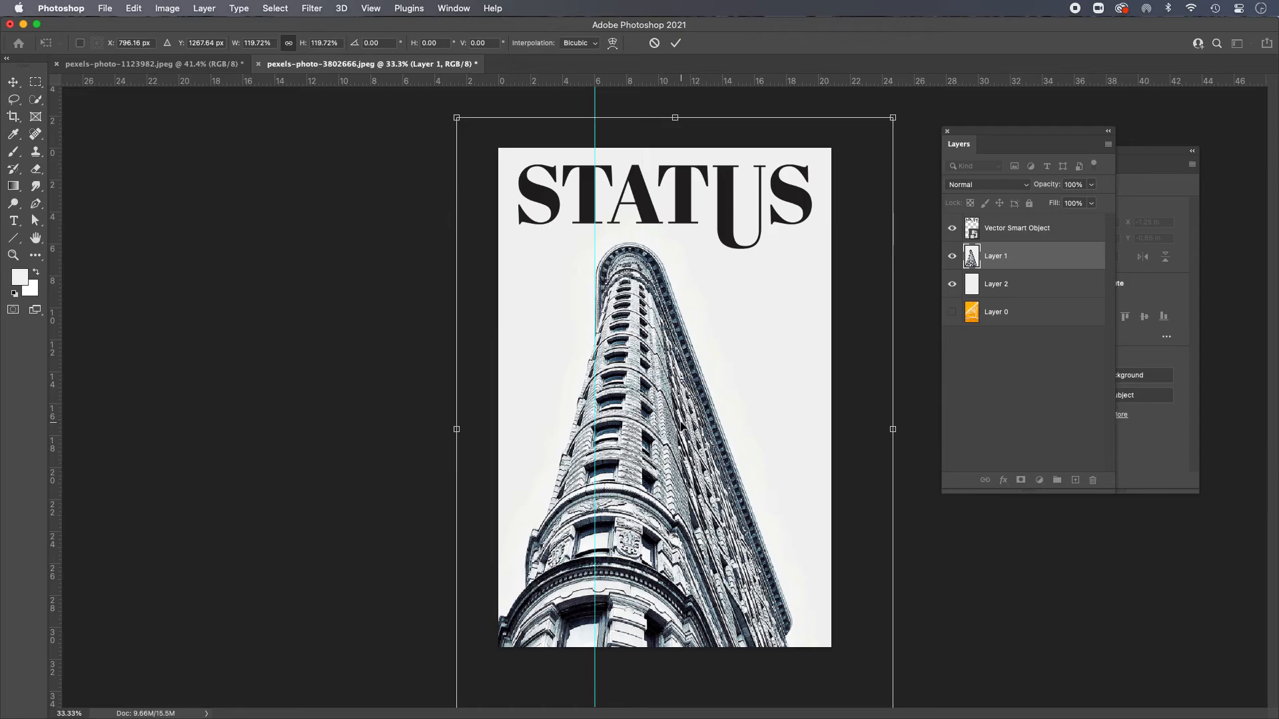
key("Return")
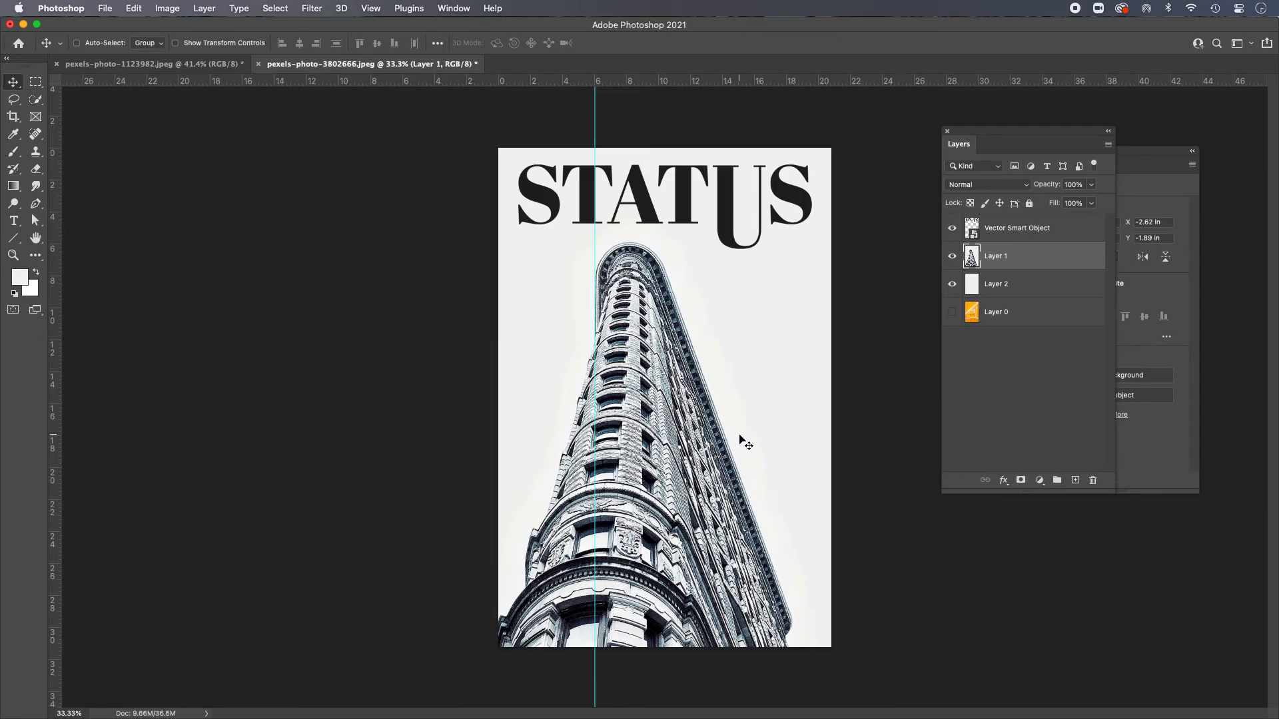
Step: Hide the guides and toggle the STATUS masthead off and on to compare the composition
key("super")
key("super")
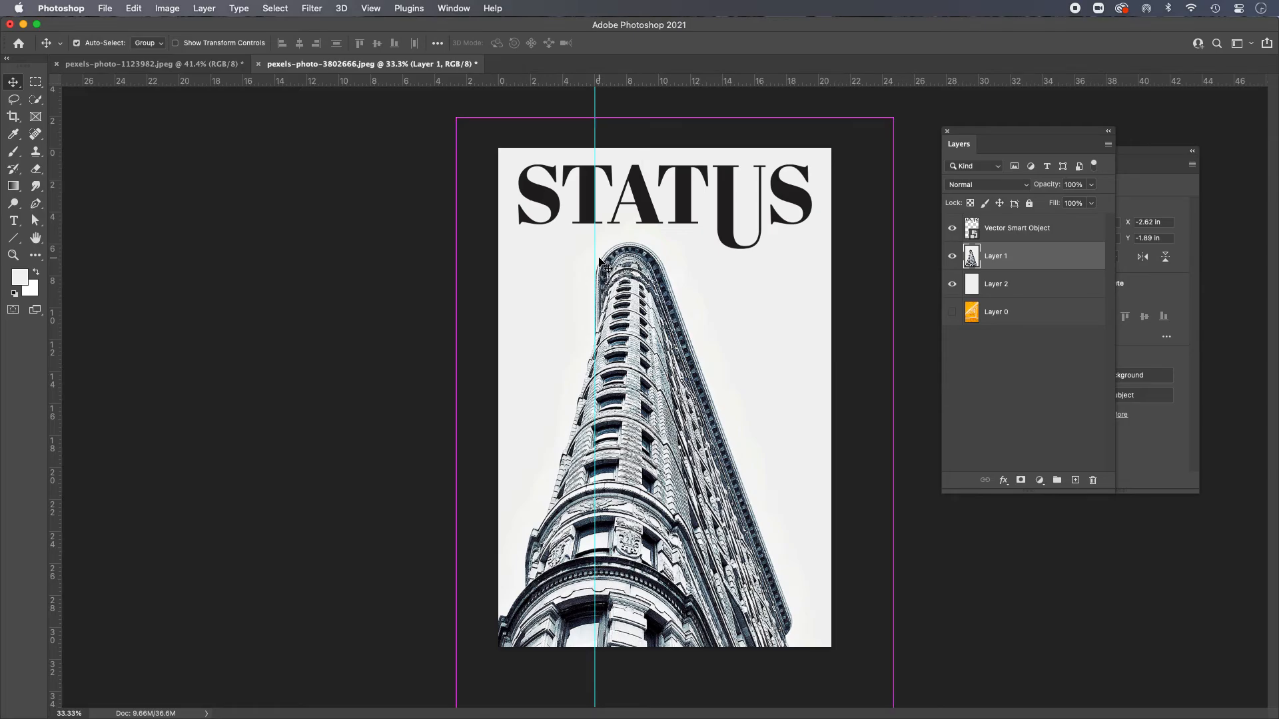
key("super+semicolon")
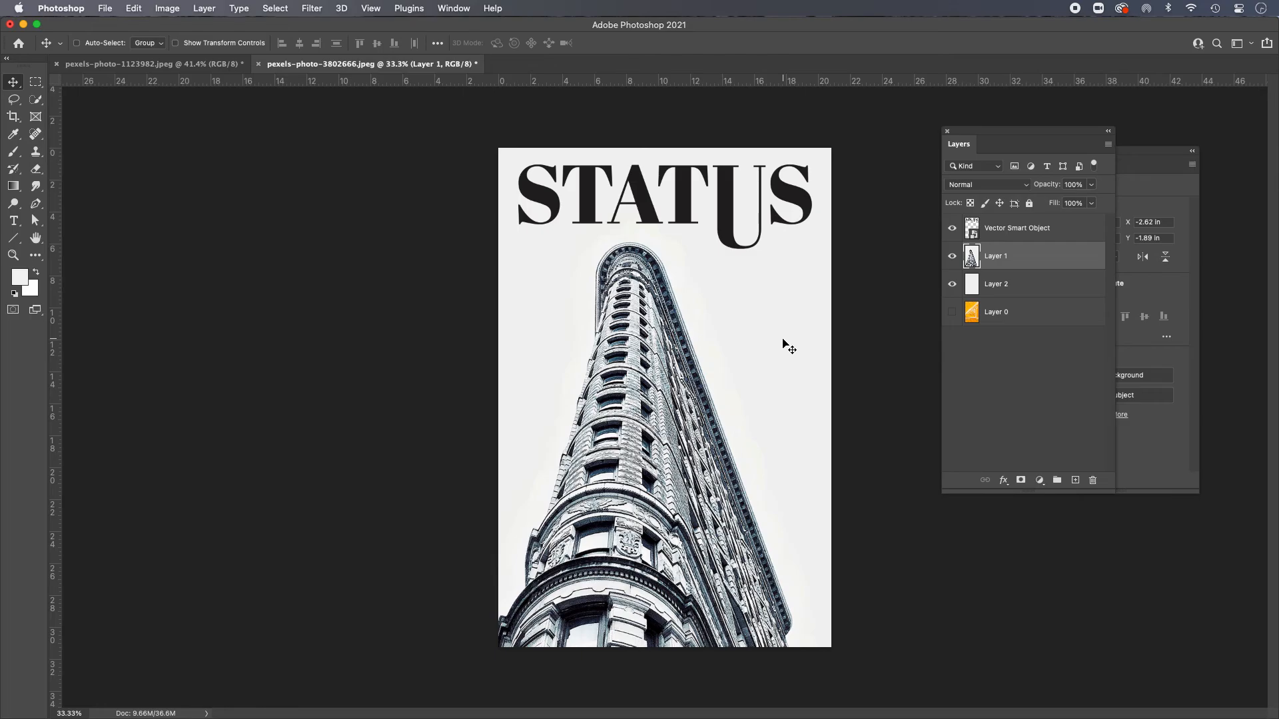
left_click(952, 229)
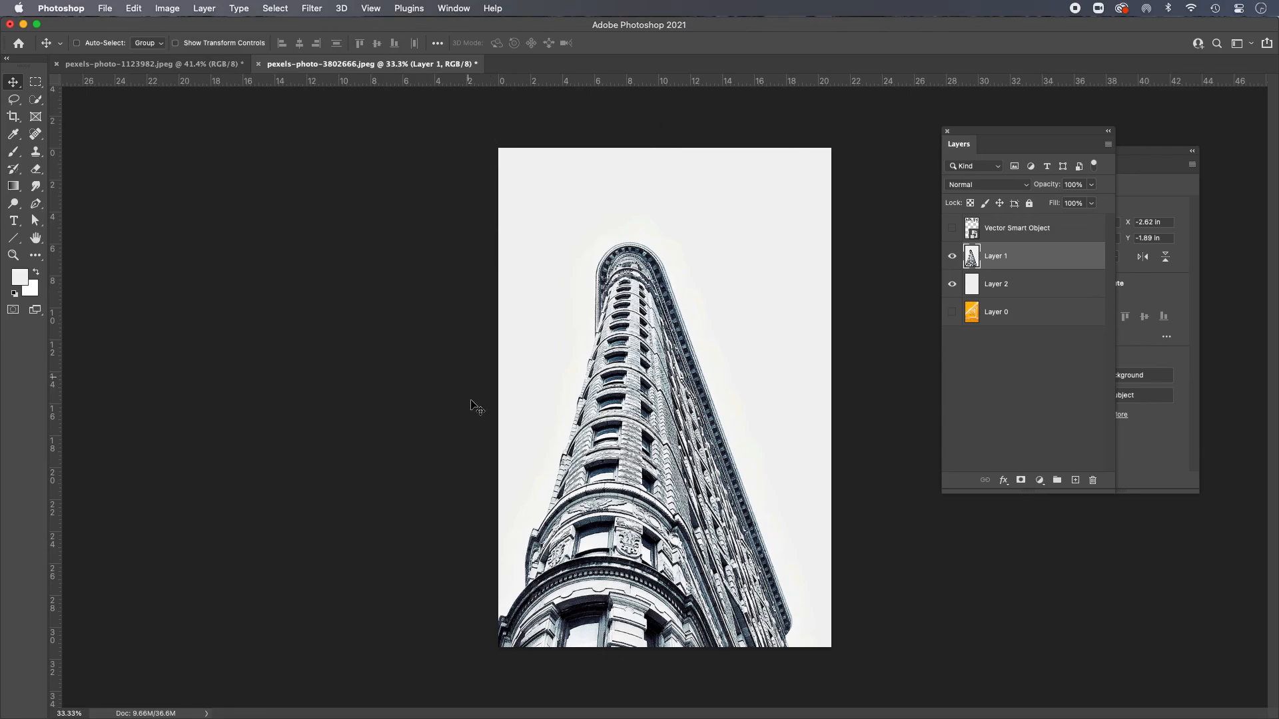
left_click(953, 230)
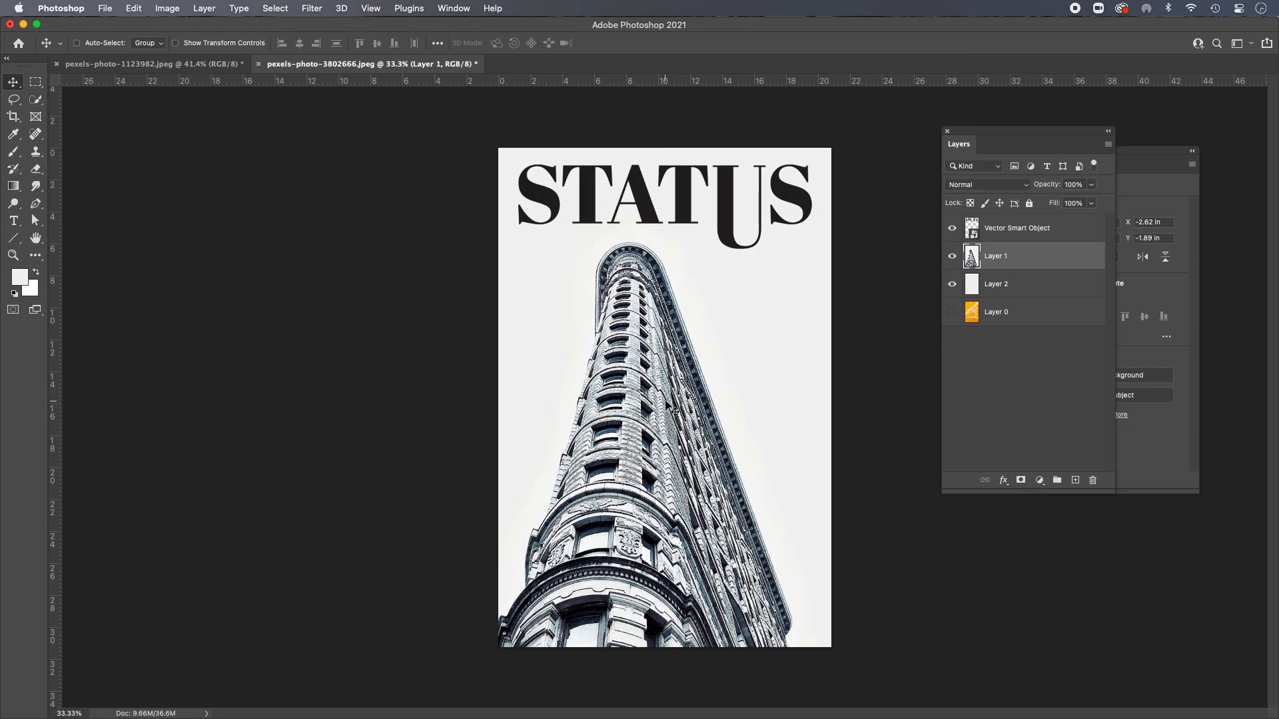
Step: Nudge the enlarged building on Layer 1 right and slightly up to X -2.42 in, Y -2.01 in
key("Right")
key("Right")
key("Right")
key("Right")
key("Right")
key("Right")
key("Right")
key("Right")
key("Right")
key("Right")
key("Right")
key("Right")
key("Right")
key("Right")
key("Right")
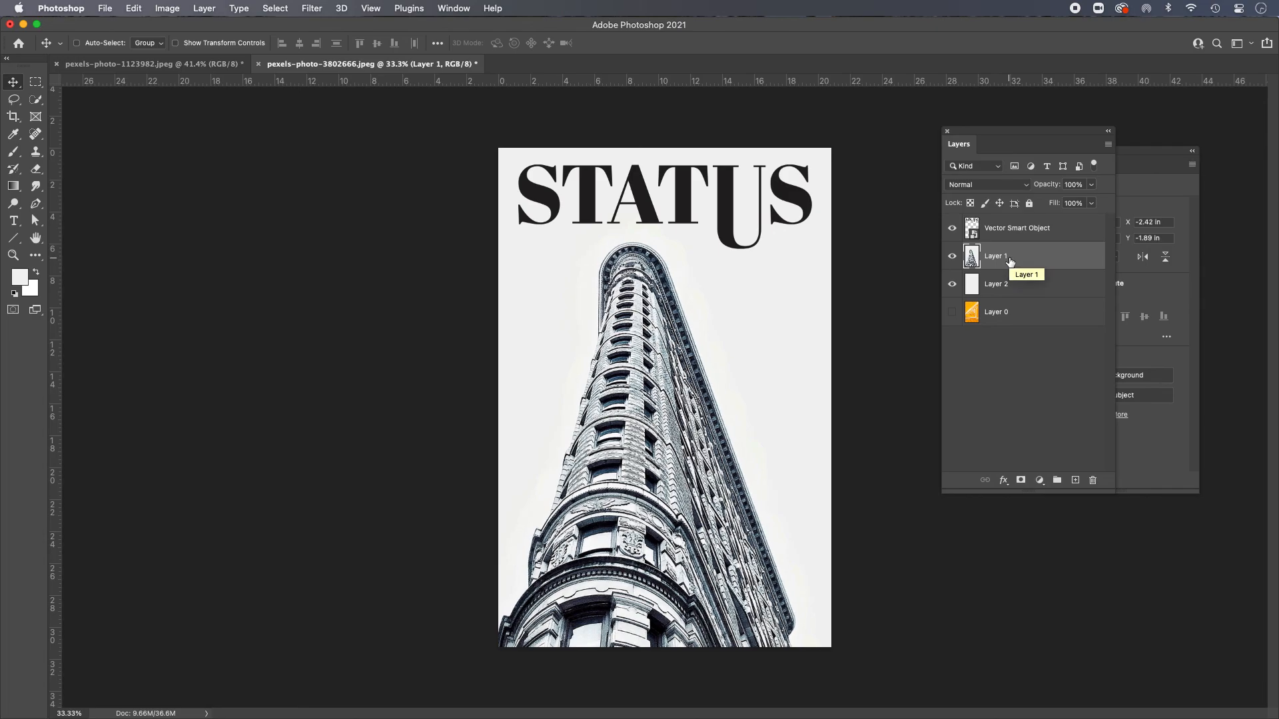
key("Left")
key("Left")
key("Left")
key("Right")
key("Right")
key("Right")
mouse_move(699, 492)
left_mouse_down()
mouse_move(698, 398)
mouse_move(702, 491)
left_mouse_up()
left_click_drag(701, 491, 702, 492)
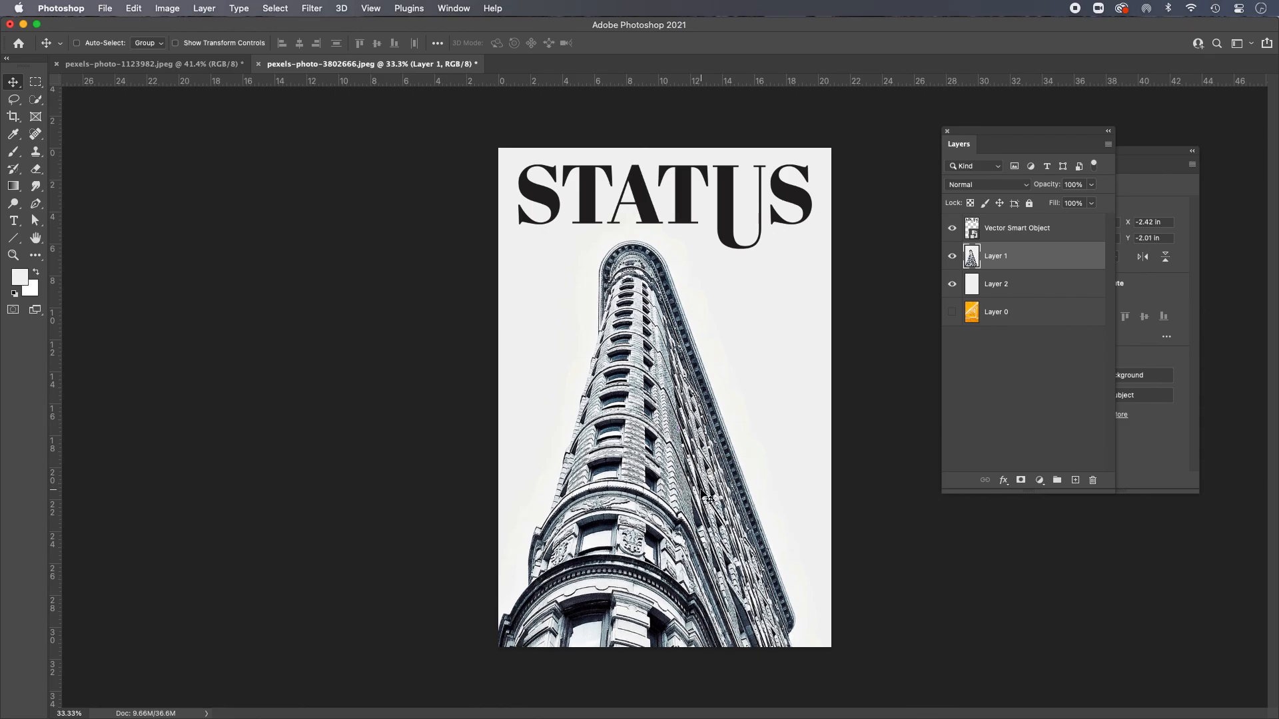